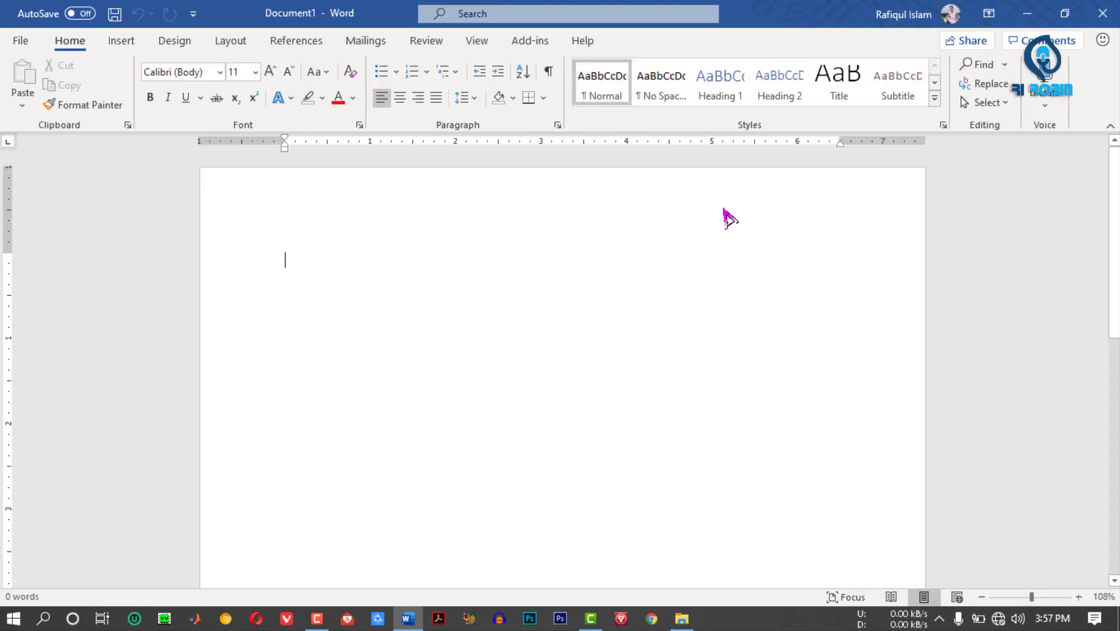
# - Switch the ribbon of blank Document1 to the Insert commands
pyautogui.click(119, 47)
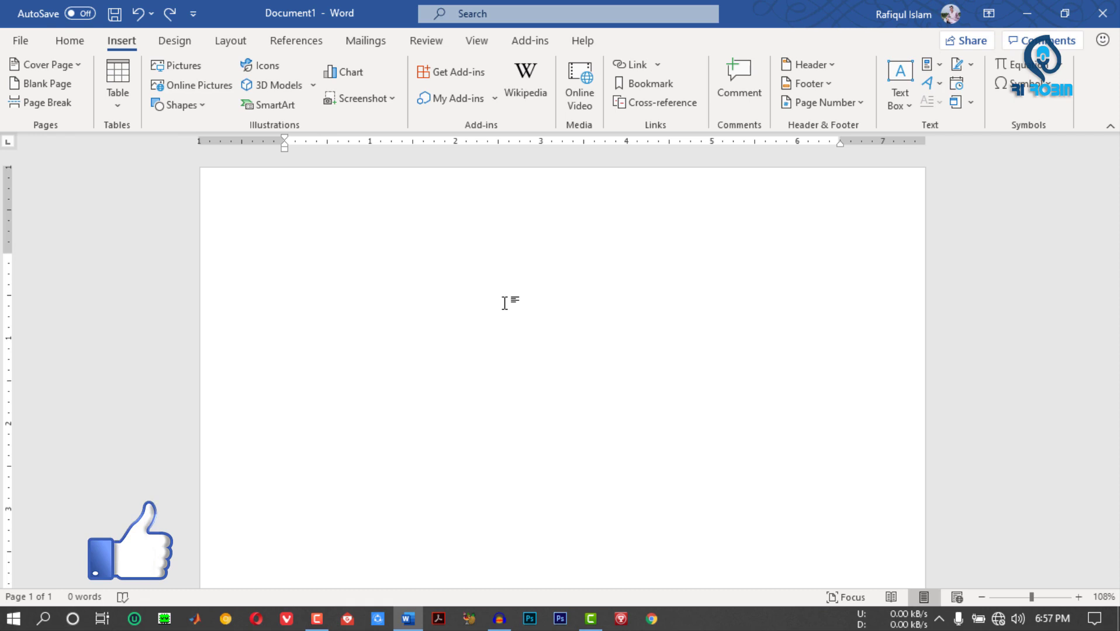
# - Insert an empty 5x5 table, glance at its Layout and Table Design commands, then deselect it
pyautogui.click(119, 75)
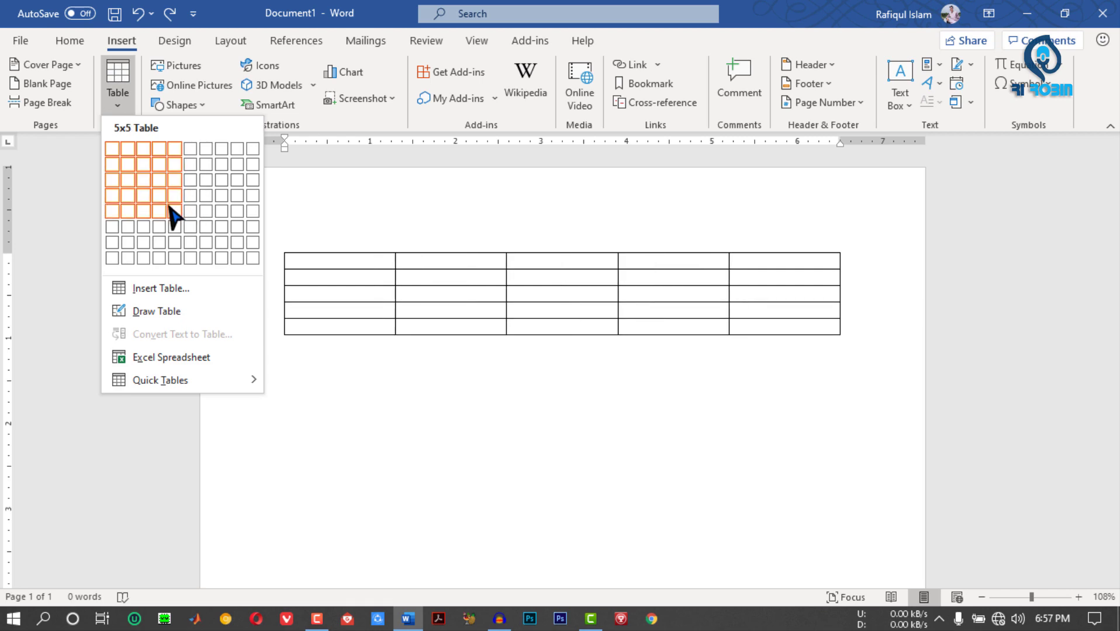
pyautogui.click(173, 210)
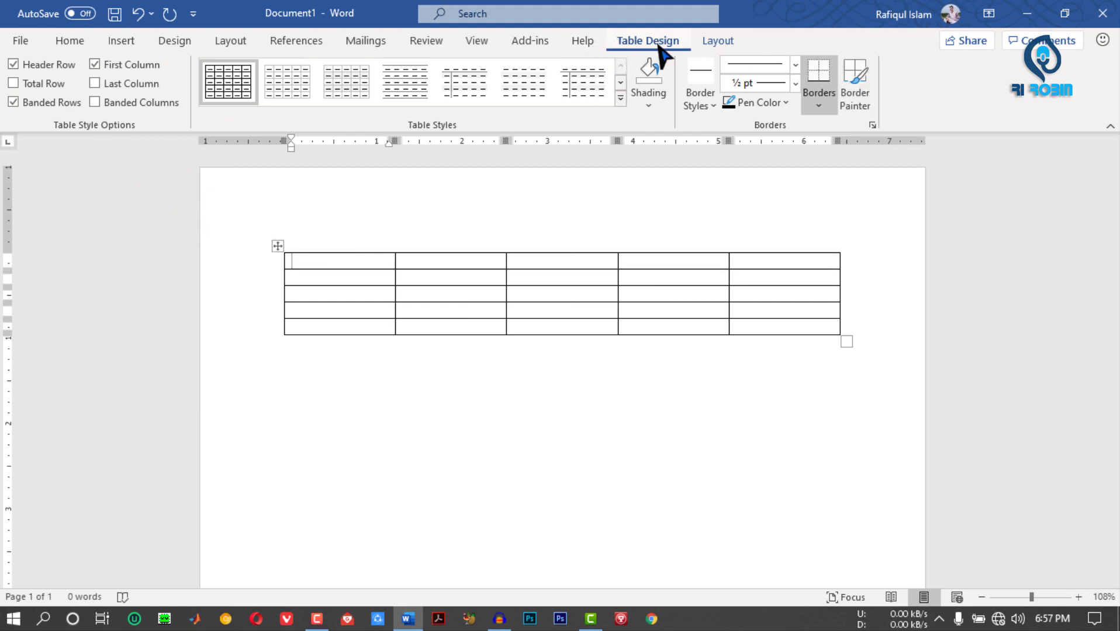
pyautogui.click(725, 36)
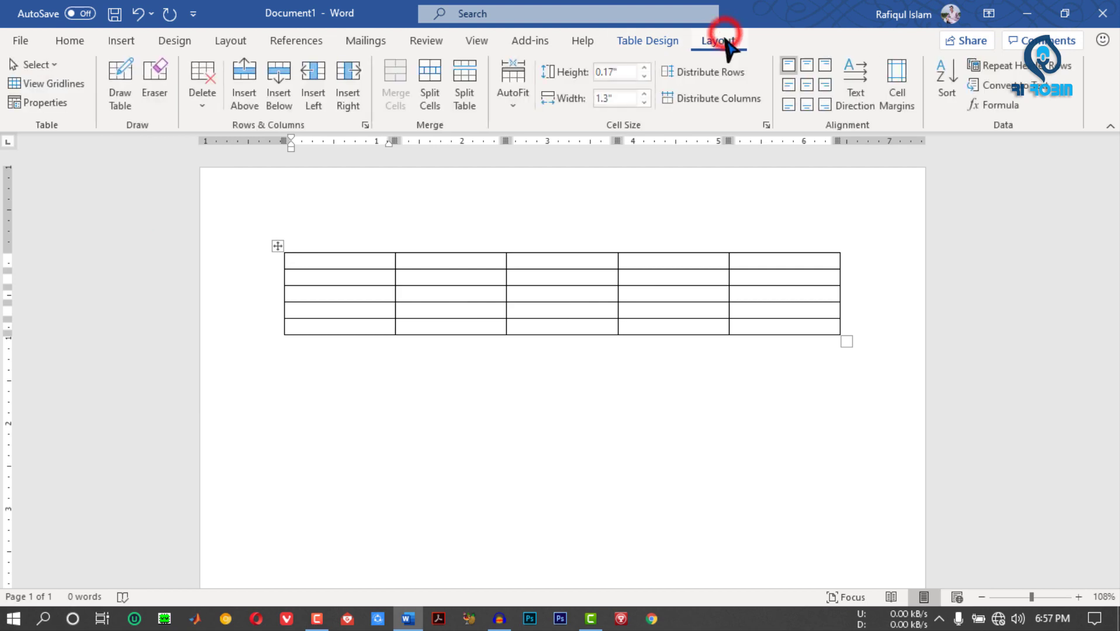
pyautogui.click(637, 46)
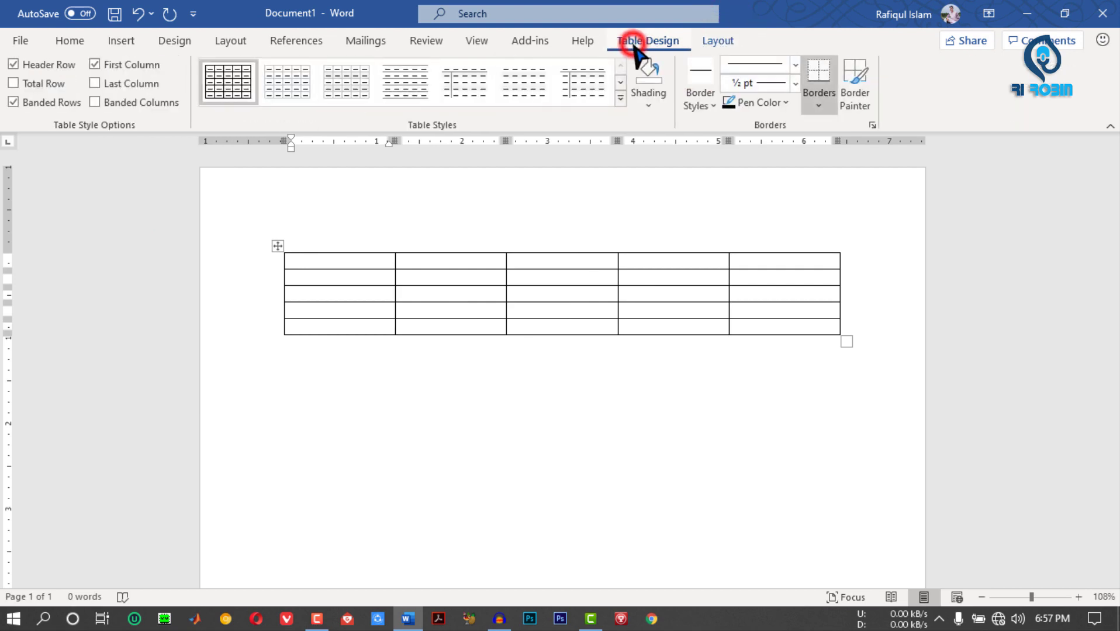
pyautogui.click(283, 246)
pyautogui.click(809, 372)
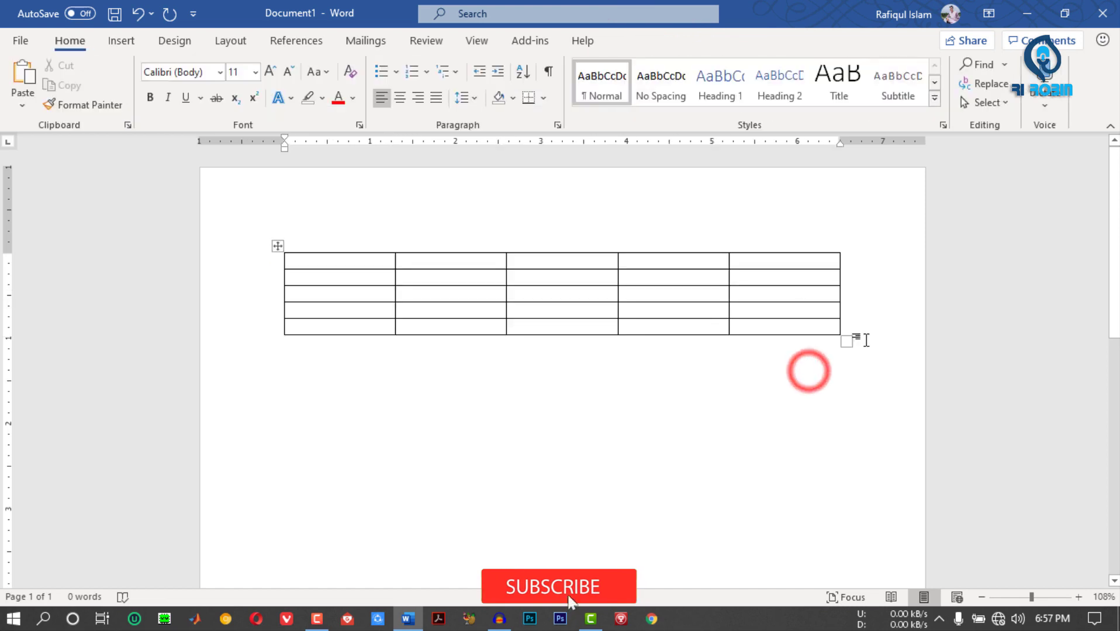
# - Enlarge the 5x5 table for taller rows and browse the full table styles gallery
pyautogui.moveTo(845, 341)
pyautogui.mouseDown()
pyautogui.moveTo(847, 426)
pyautogui.moveTo(848, 410)
pyautogui.mouseUp()
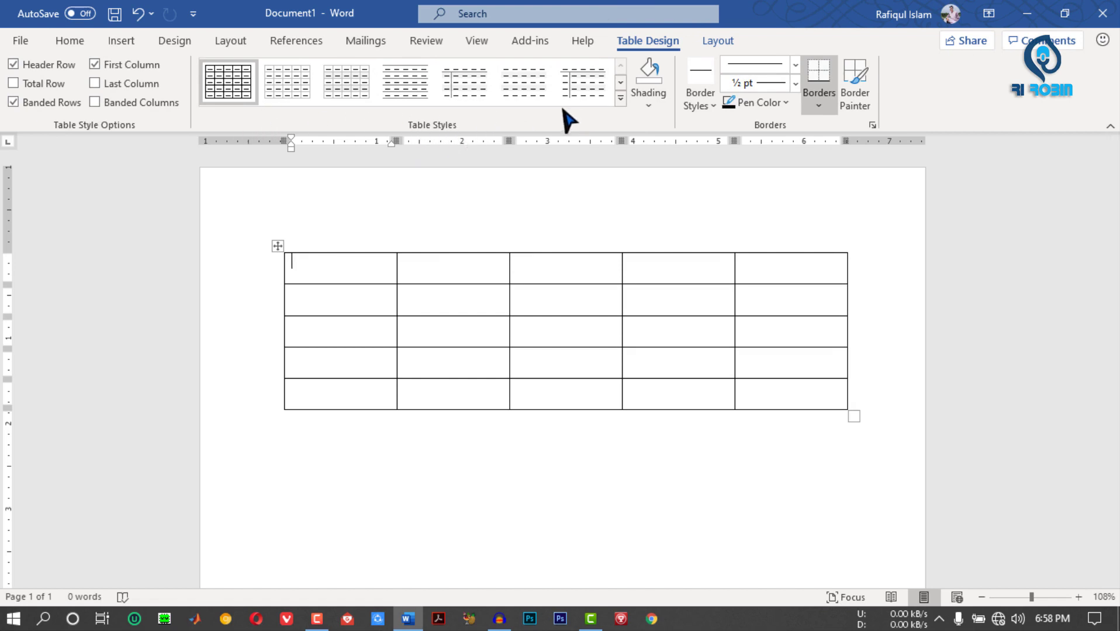
pyautogui.click(620, 98)
pyautogui.moveTo(623, 96); pyautogui.dragTo(621, 302)
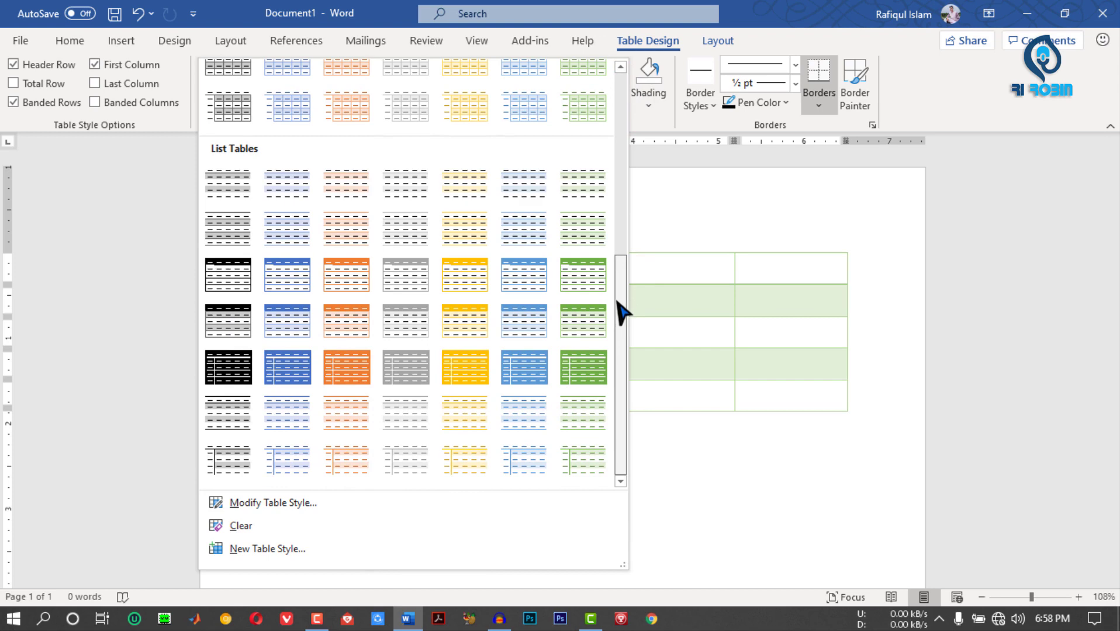
pyautogui.moveTo(617, 301); pyautogui.dragTo(624, 119)
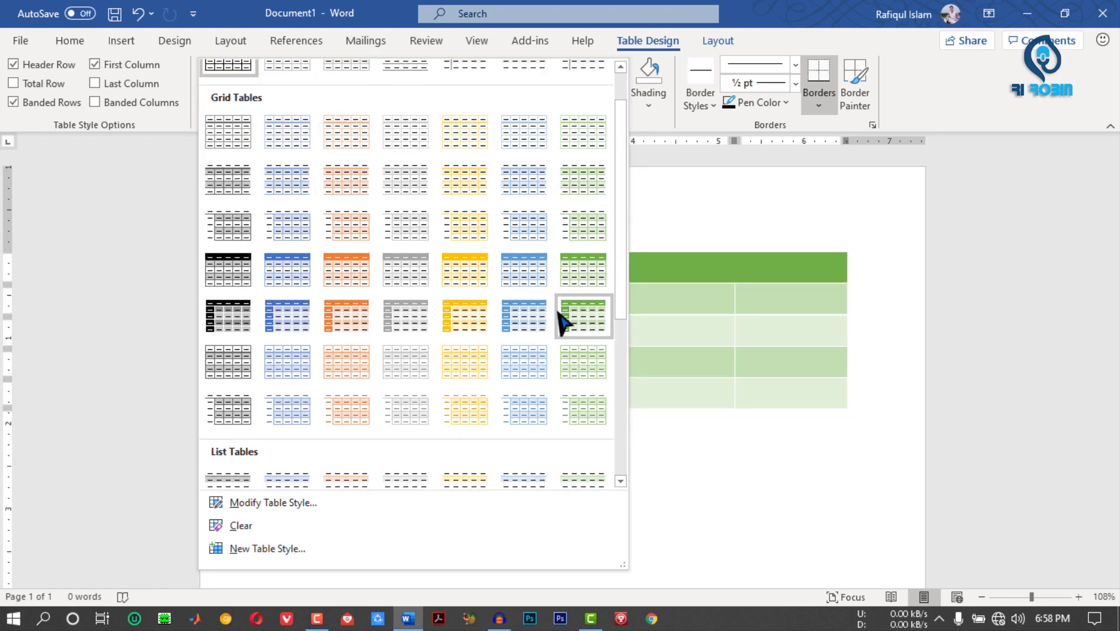
# - Apply the Grid Table 4 - Accent 5 style, keeping Header Row on and Total Row off
pyautogui.click(523, 266)
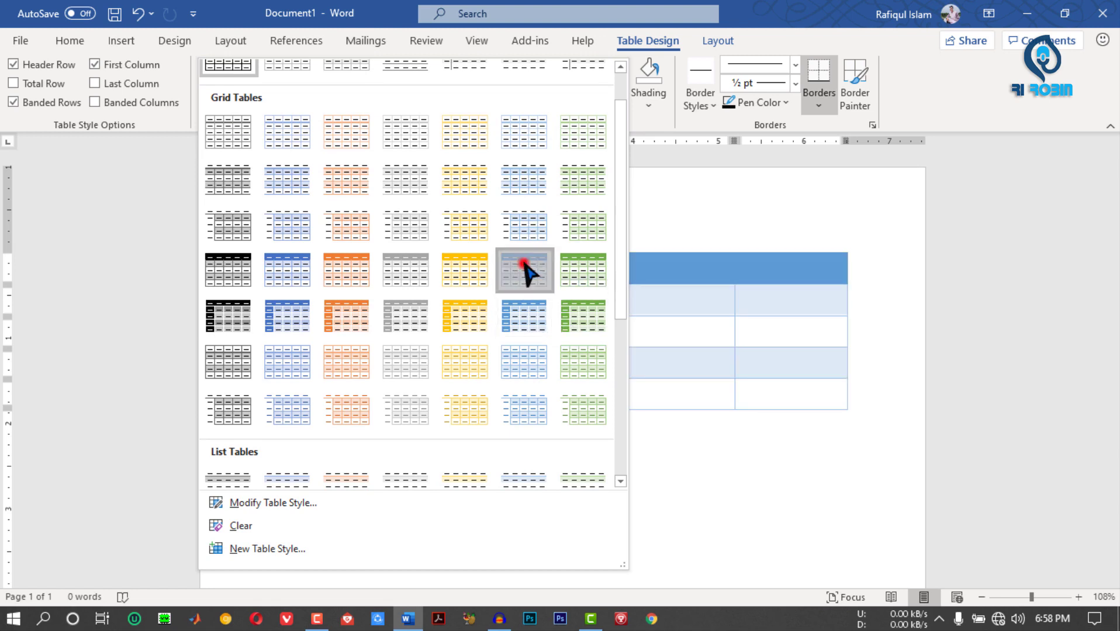
pyautogui.click(276, 245)
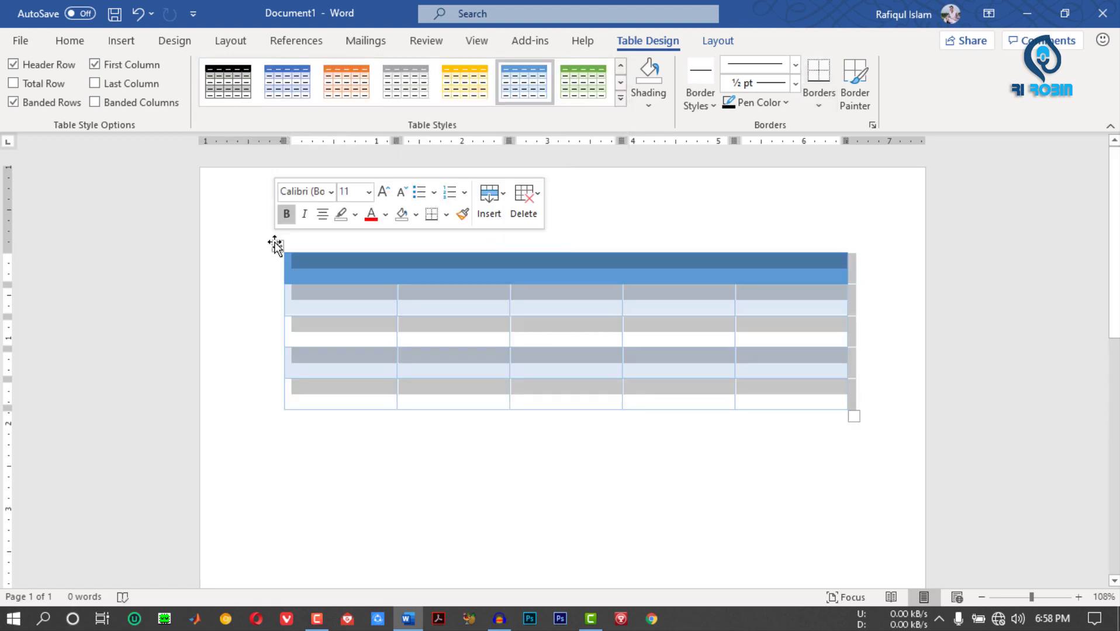
pyautogui.click(275, 244)
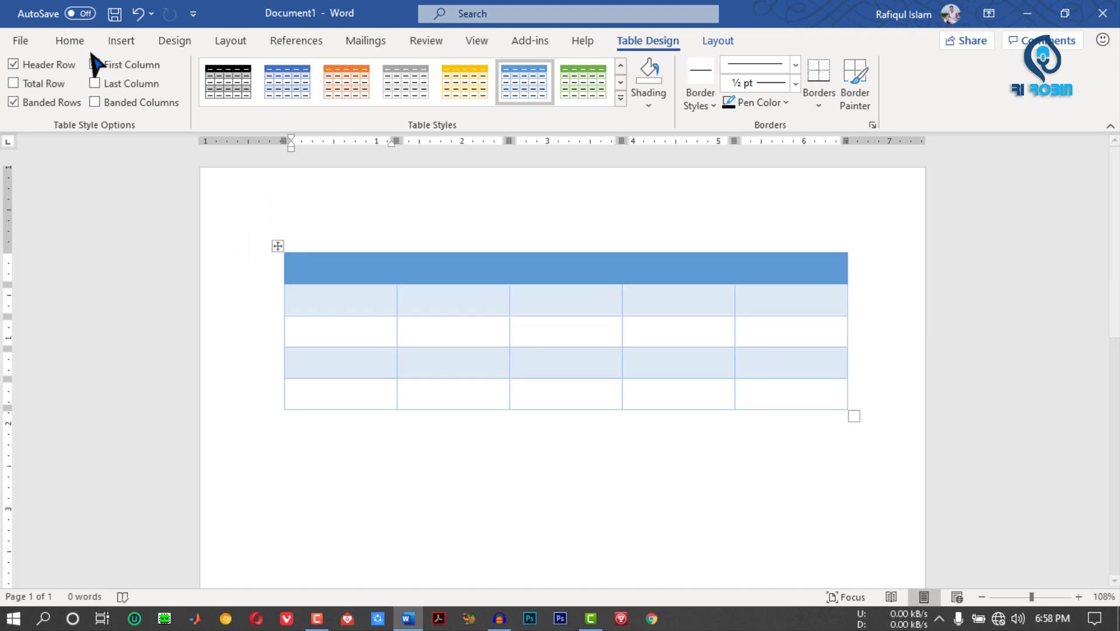
pyautogui.click(13, 64)
pyautogui.click(13, 64)
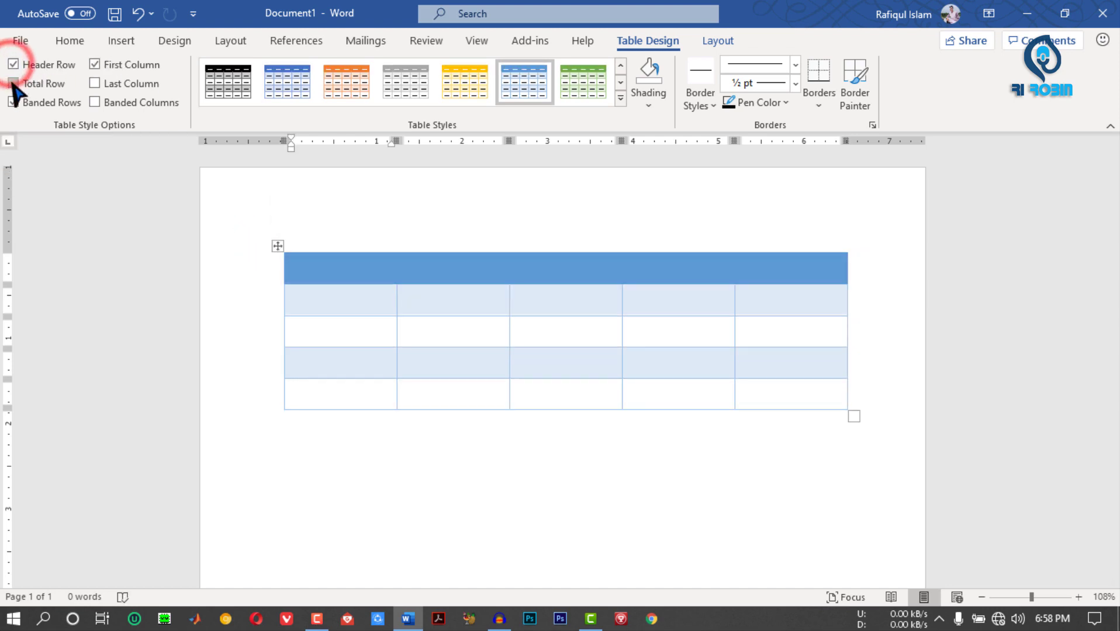
pyautogui.click(12, 82)
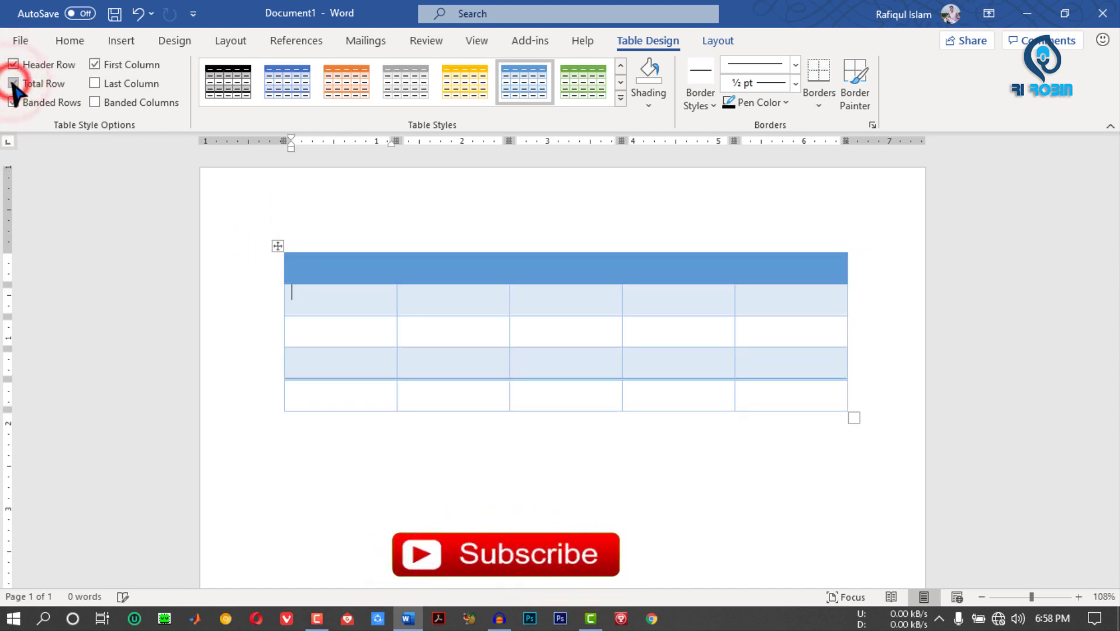
pyautogui.click(13, 83)
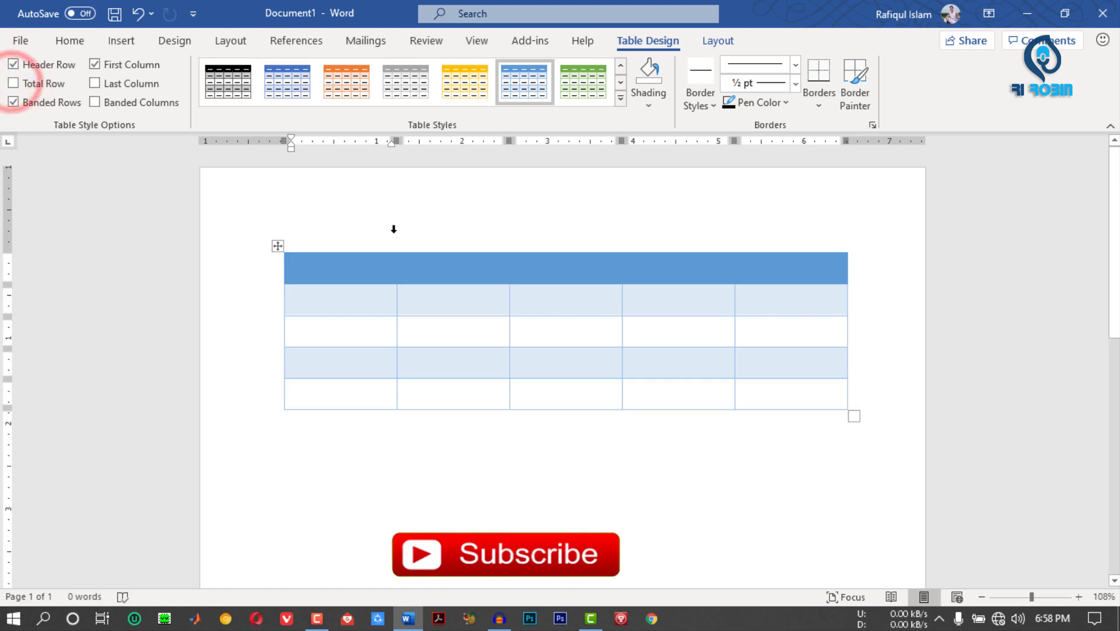
# - Keep Banded Rows enabled and turn on Banded Columns for the table
pyautogui.click(13, 102)
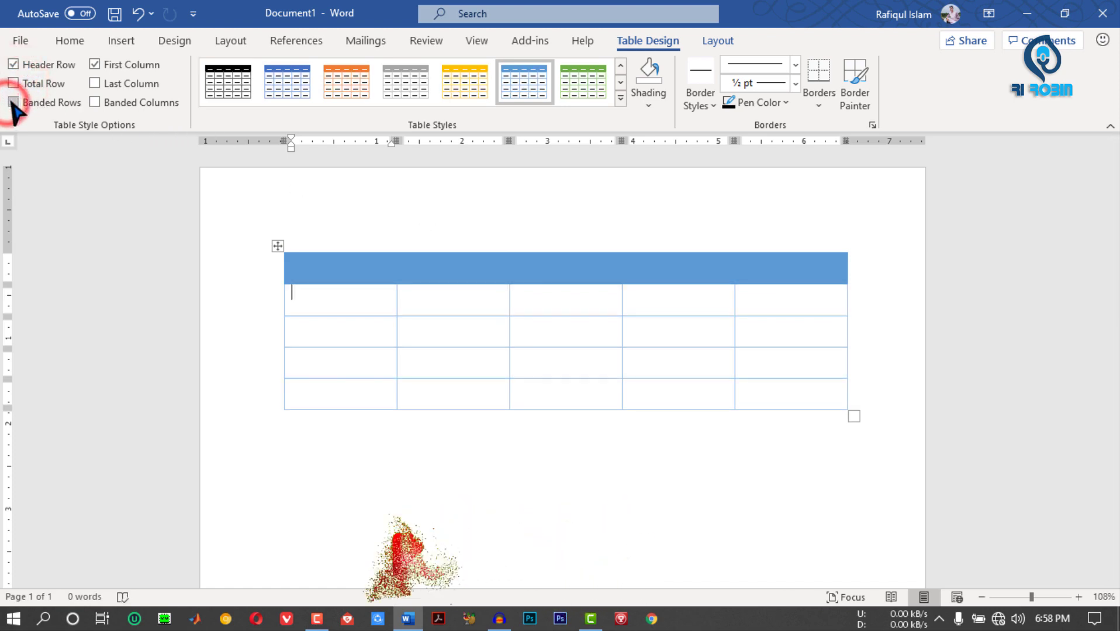
pyautogui.click(12, 102)
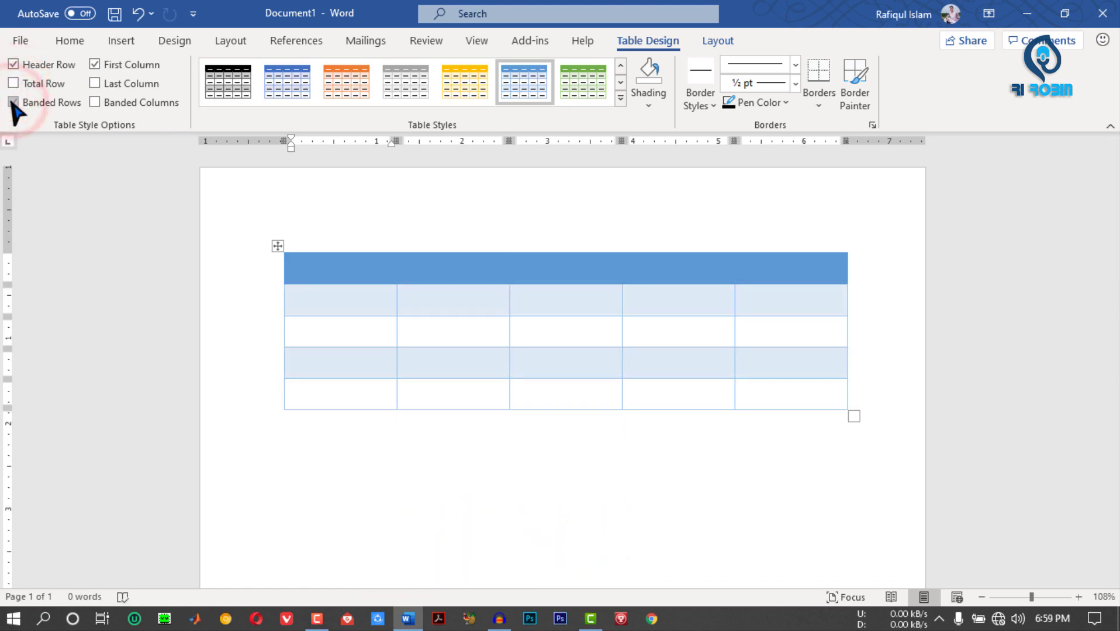
pyautogui.click(13, 102)
pyautogui.click(13, 102)
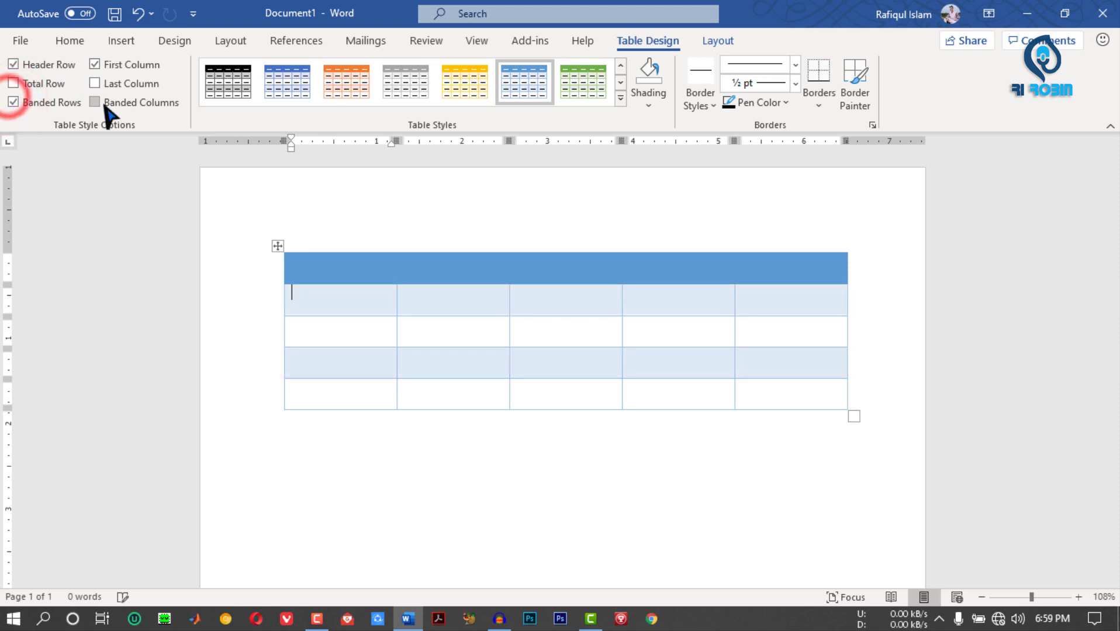
pyautogui.click(95, 101)
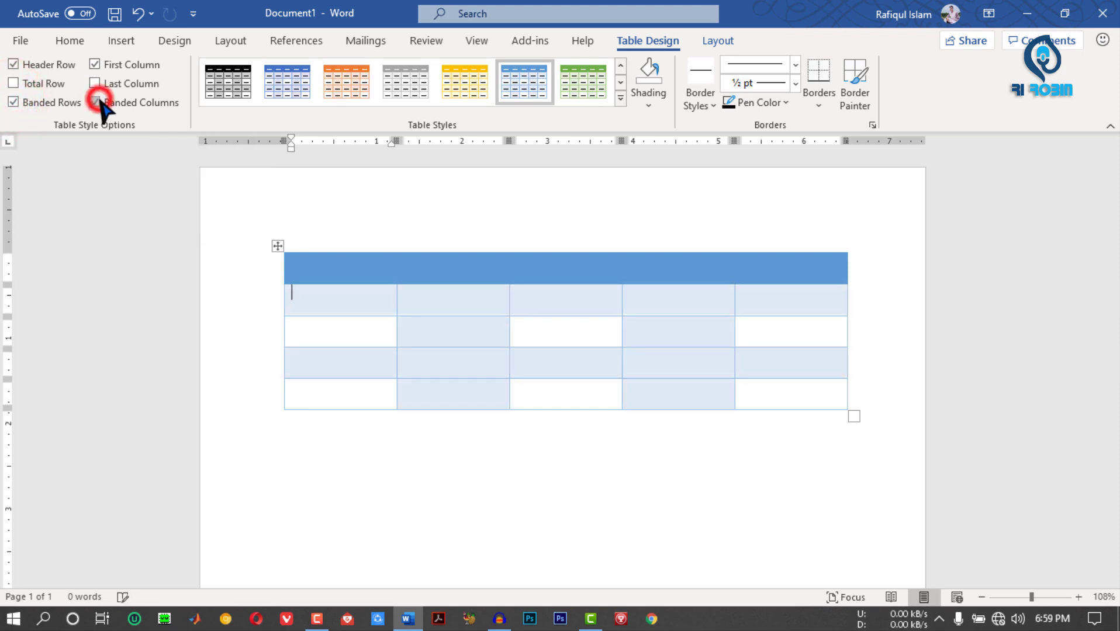
pyautogui.click(96, 102)
pyautogui.click(95, 102)
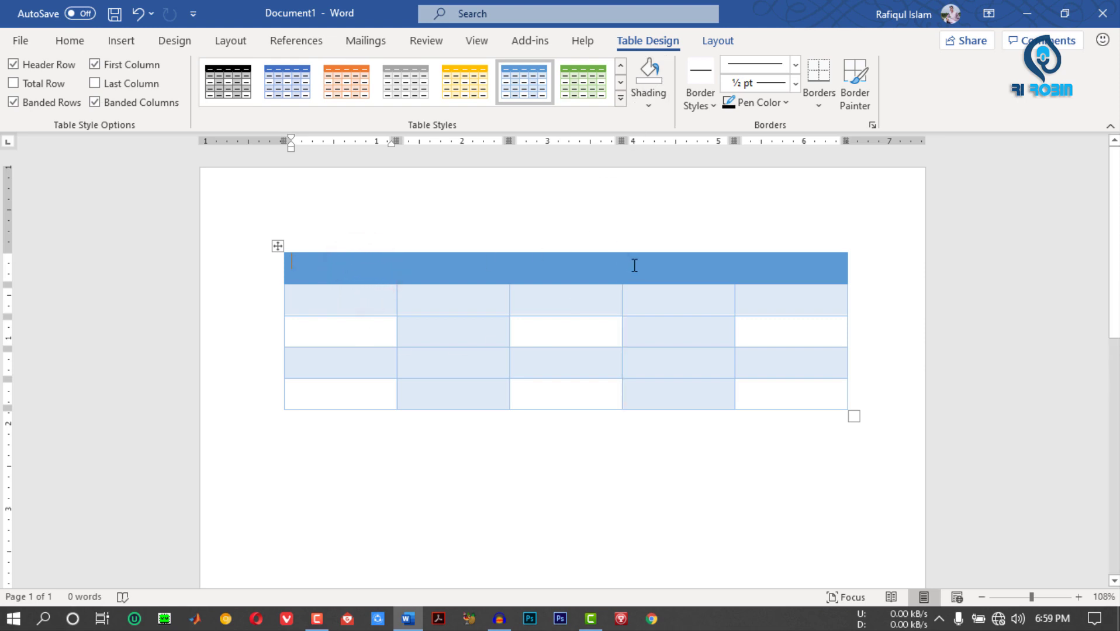
# - Remove the shading from the third cell of the first body row
pyautogui.click(583, 302)
pyautogui.click(650, 73)
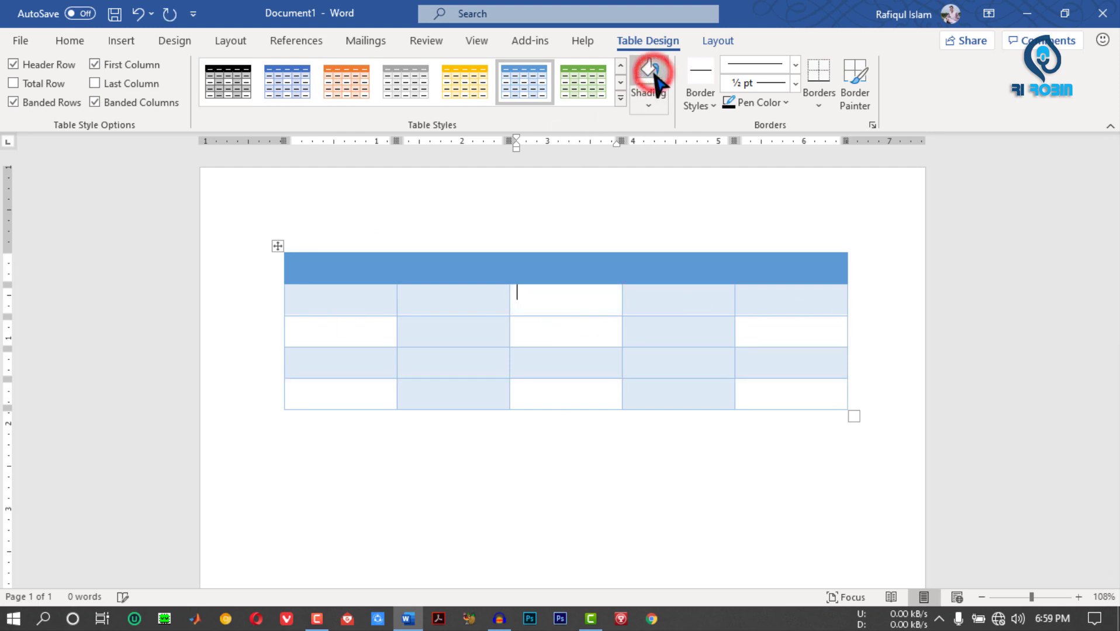
pyautogui.click(571, 296)
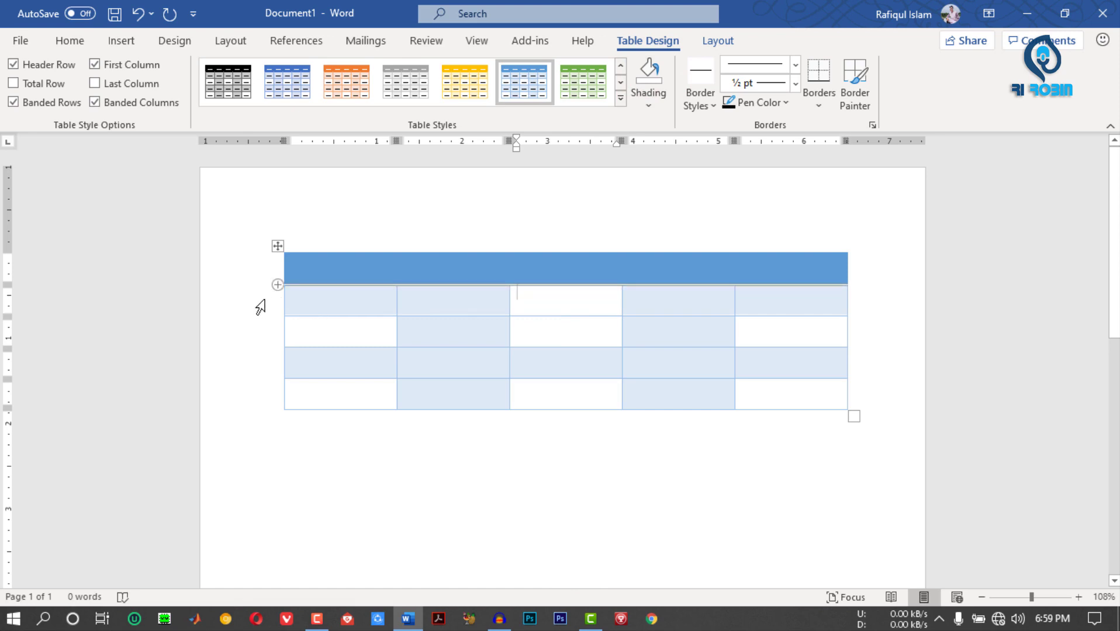
# - Shade the whole first row below the header pale gold
pyautogui.click(260, 307)
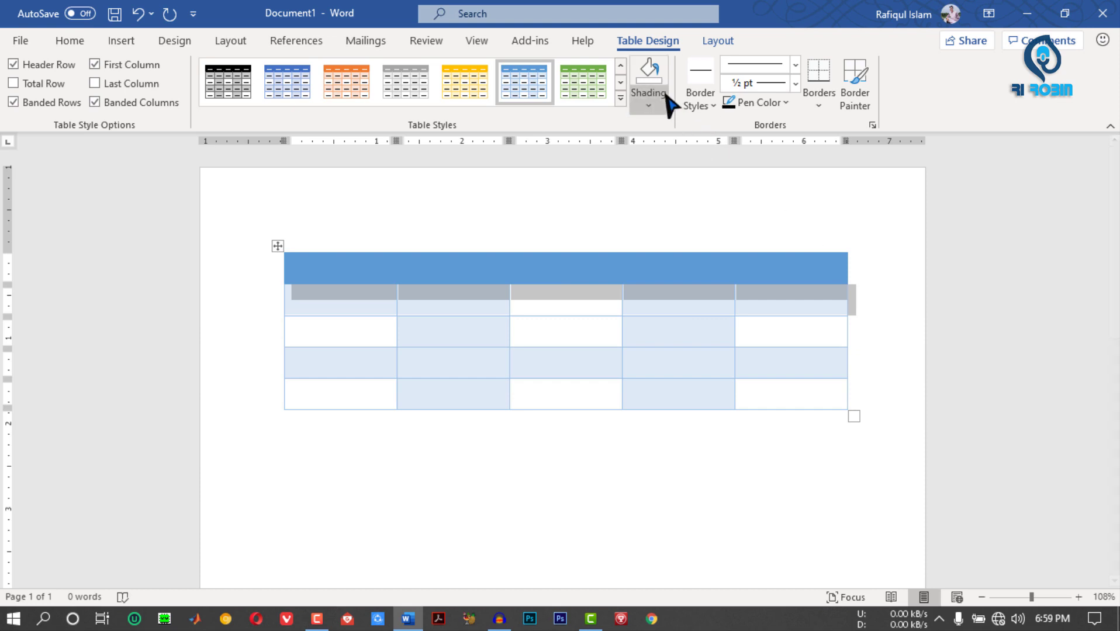
pyautogui.click(650, 106)
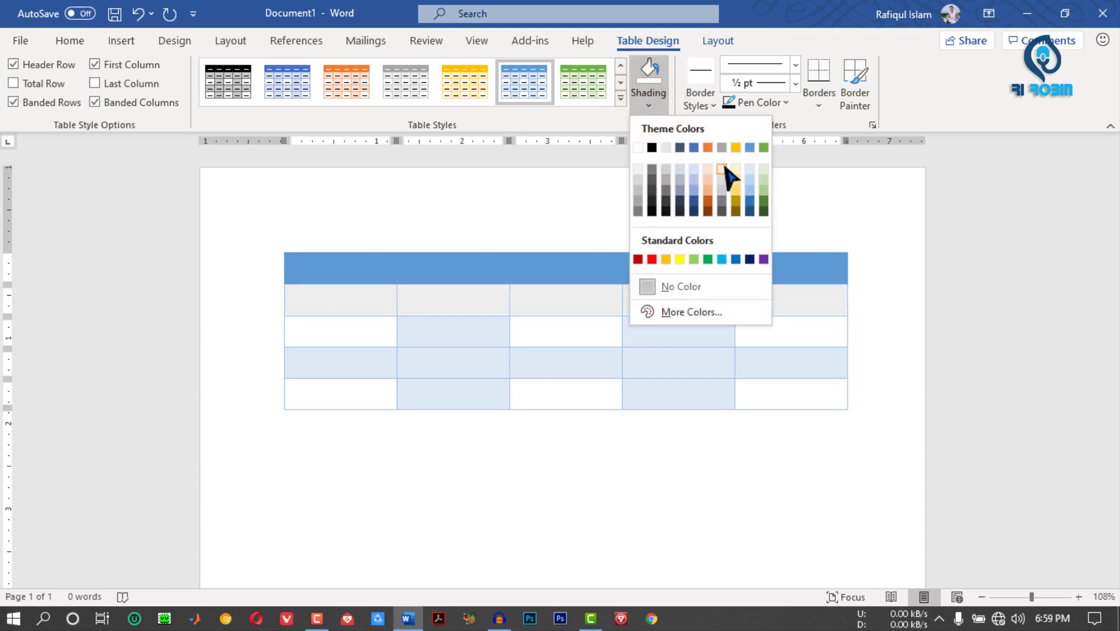
pyautogui.click(737, 178)
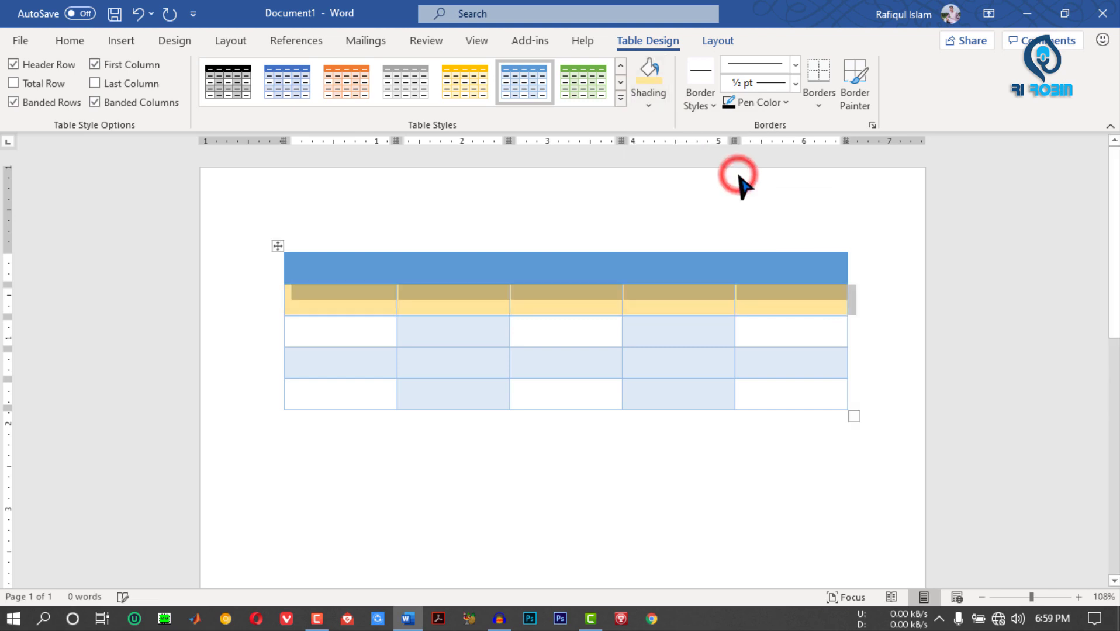
pyautogui.click(255, 273)
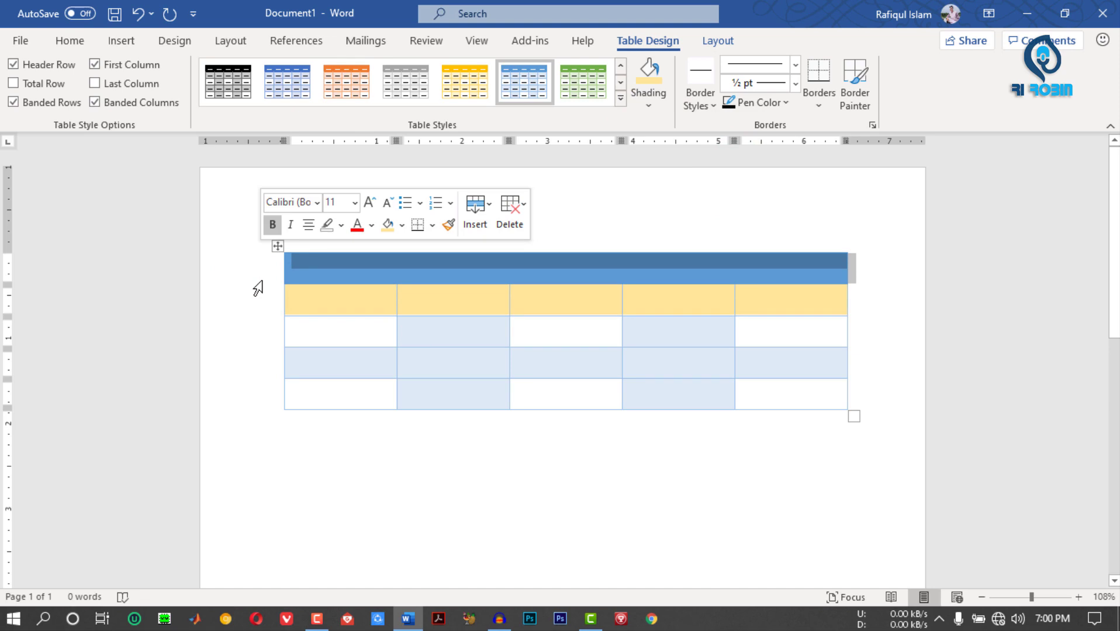
pyautogui.click(259, 280)
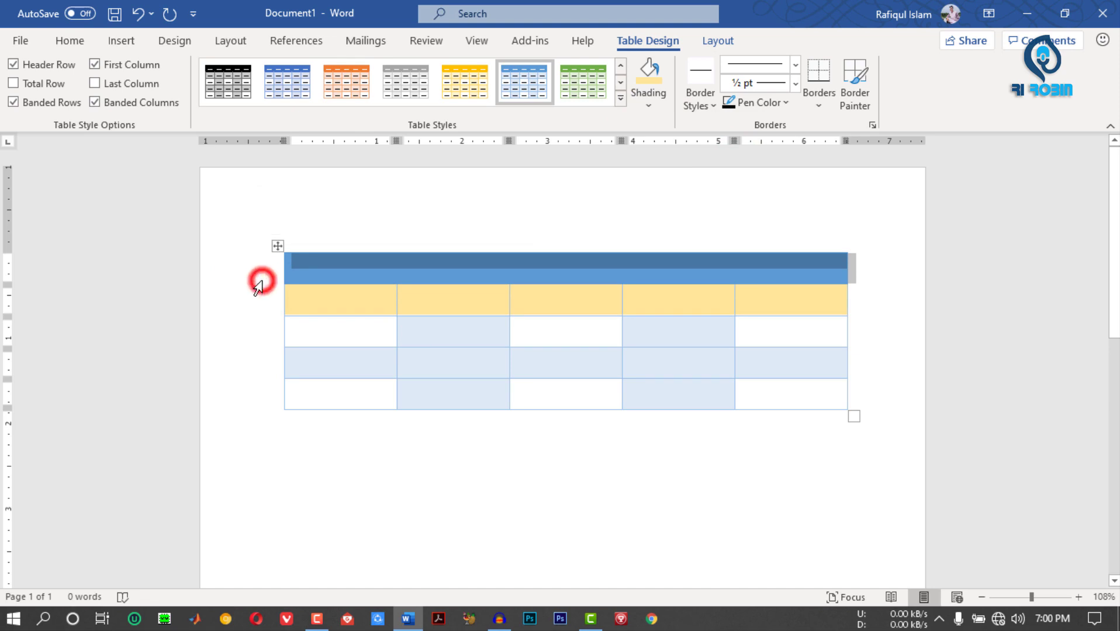
# - Shade the table's first column light green
pyautogui.click(337, 224)
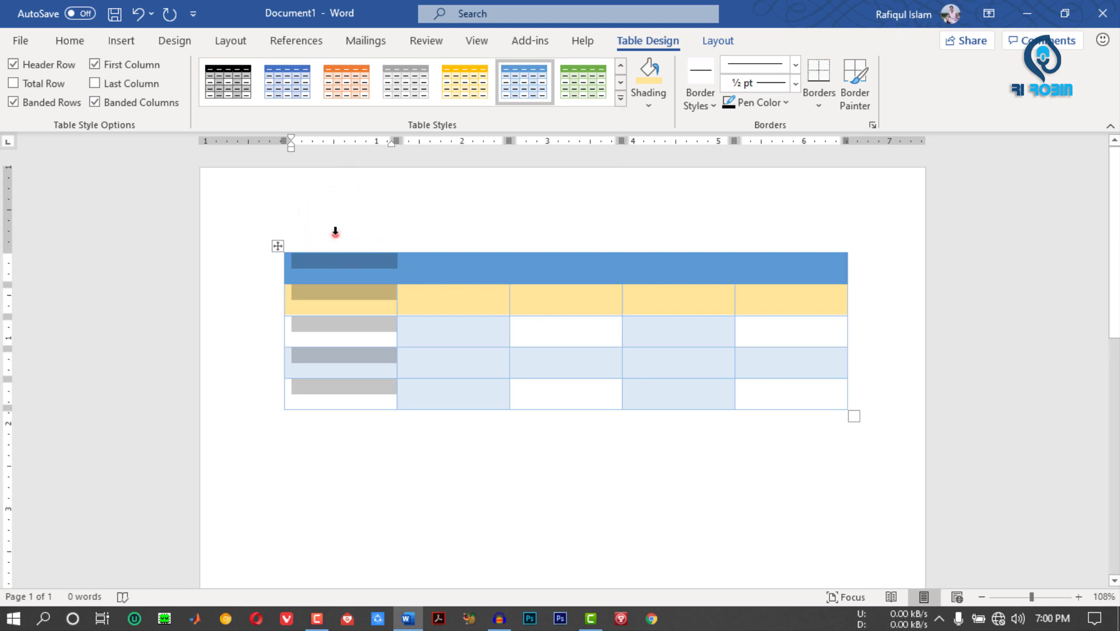
pyautogui.click(334, 232)
pyautogui.click(649, 106)
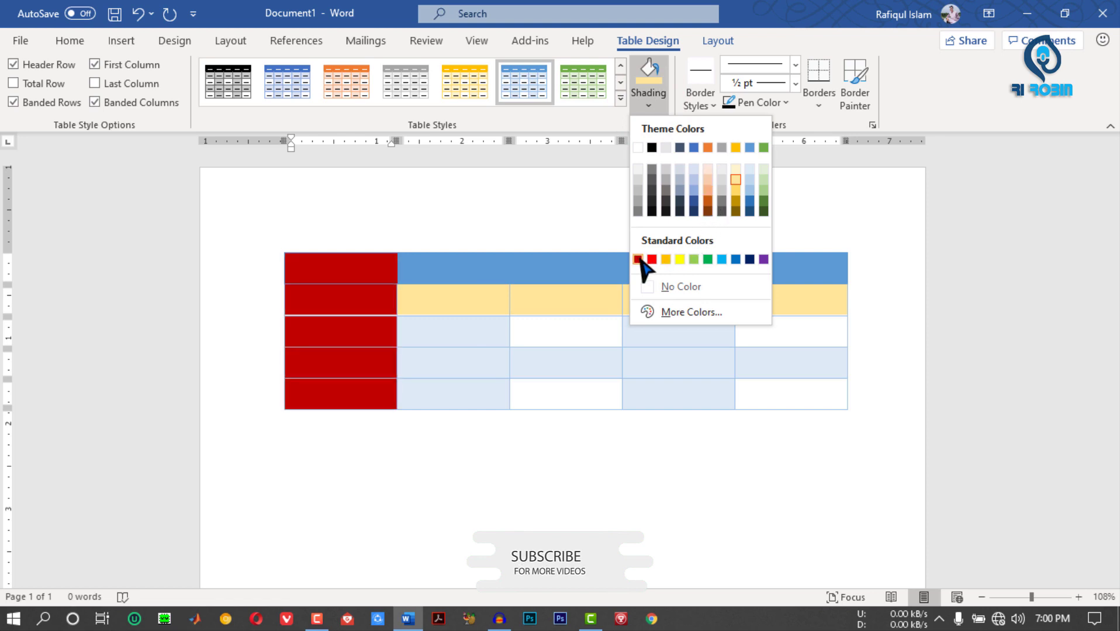
pyautogui.click(693, 259)
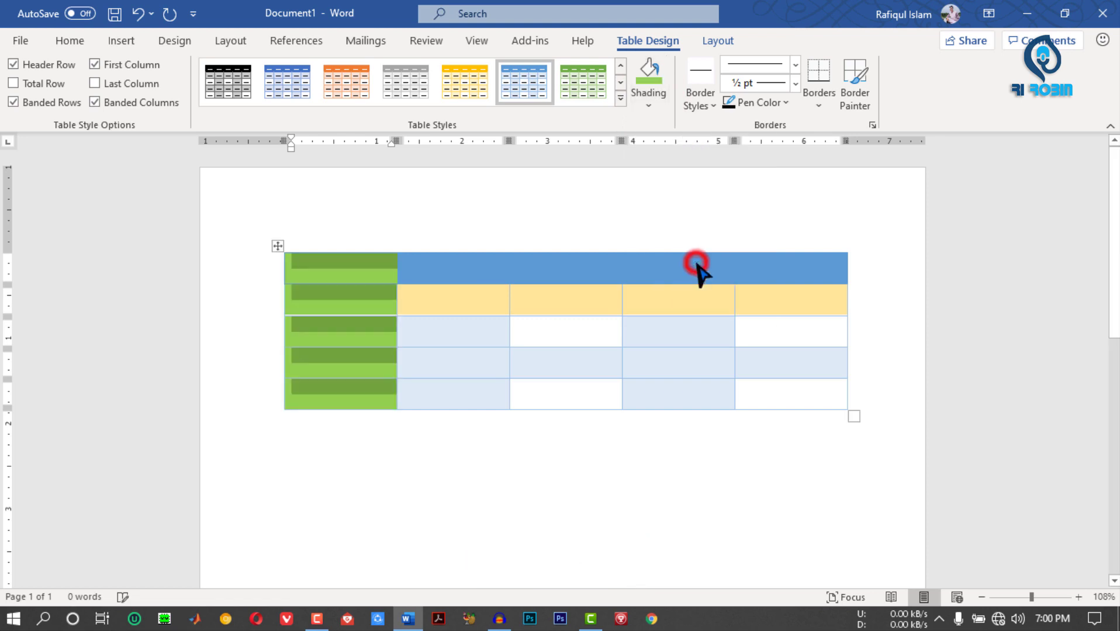
pyautogui.click(477, 202)
pyautogui.click(232, 293)
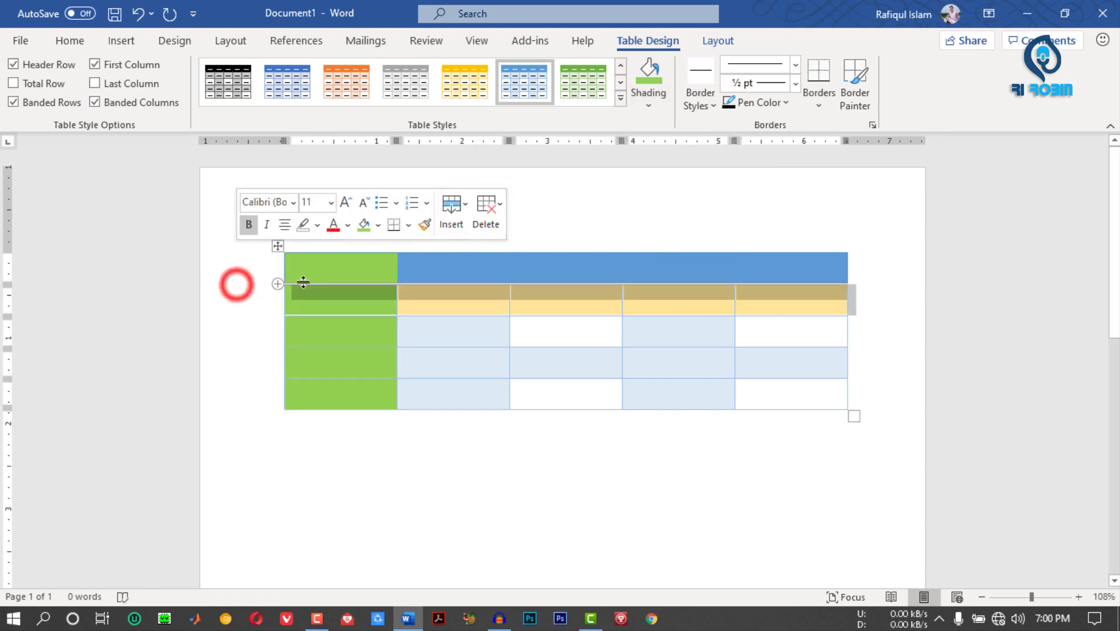
# - Fill the first header cell blue so the header row is one blue band
pyautogui.click(320, 269)
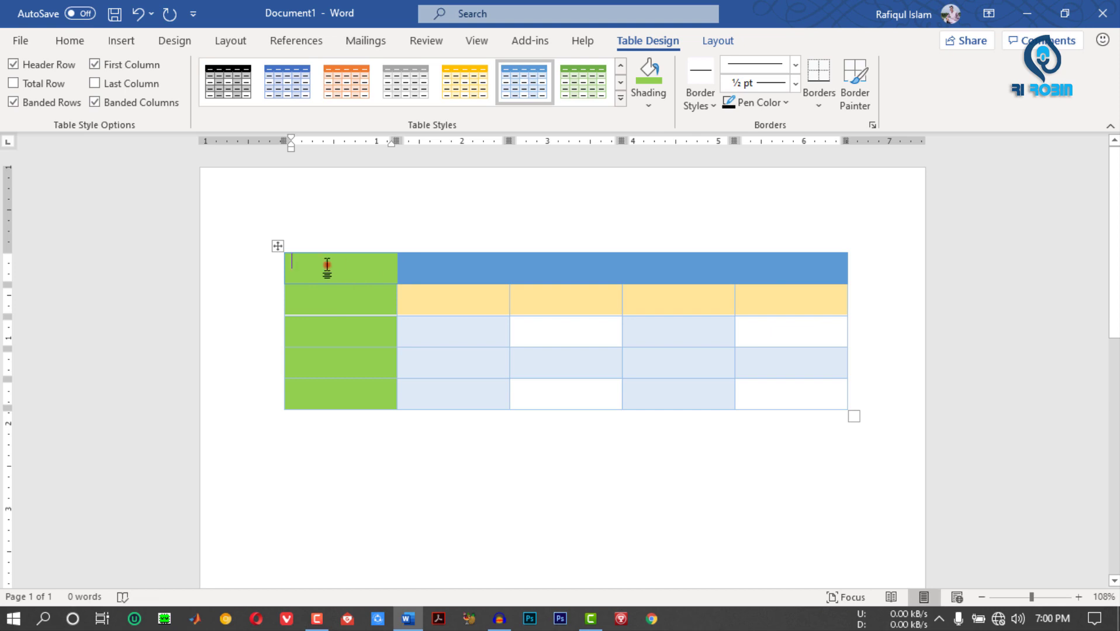
pyautogui.click(286, 271)
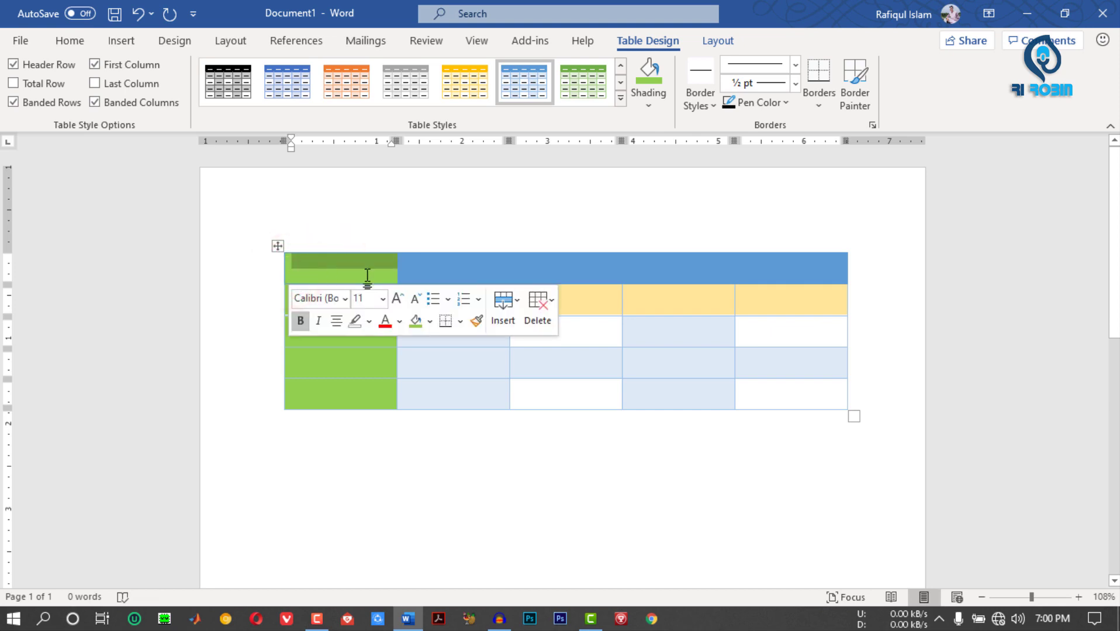
pyautogui.click(431, 322)
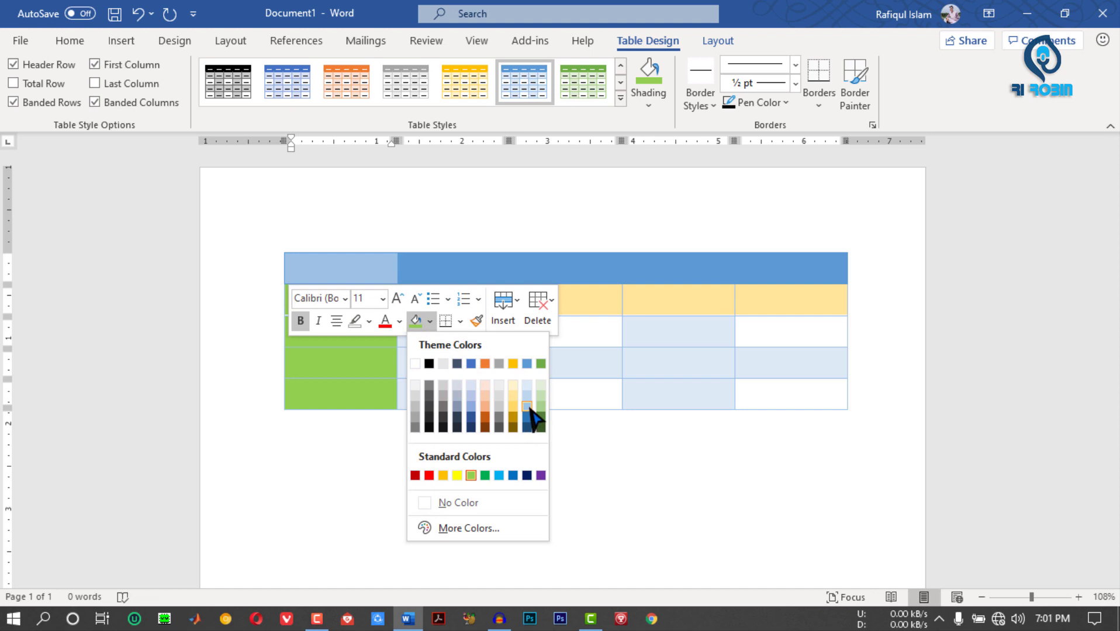
pyautogui.click(527, 364)
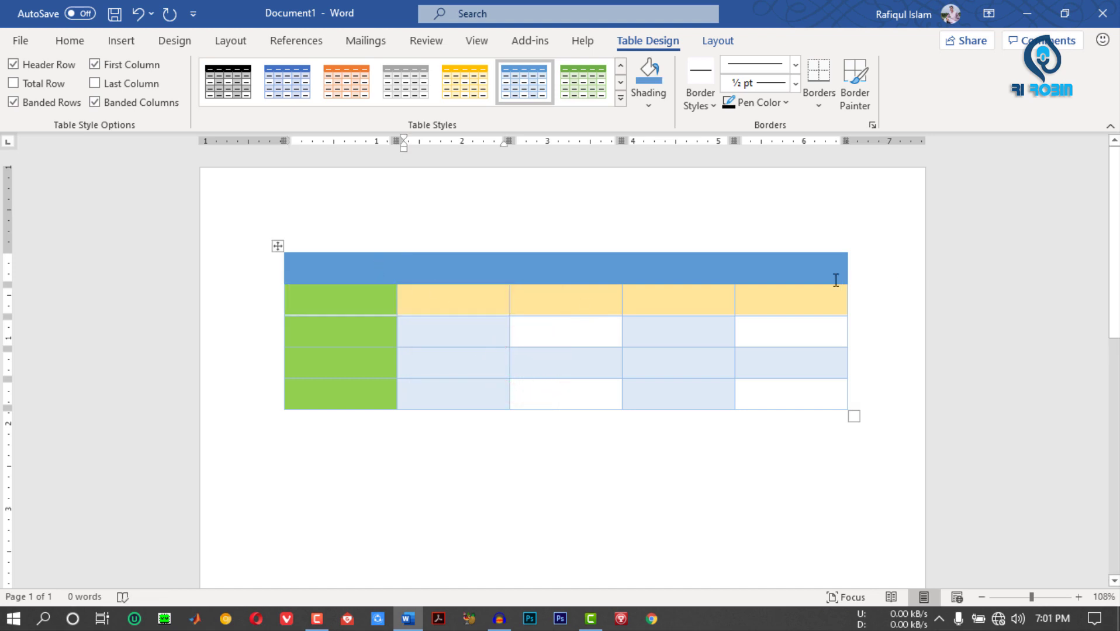
pyautogui.click(650, 100)
pyautogui.click(526, 462)
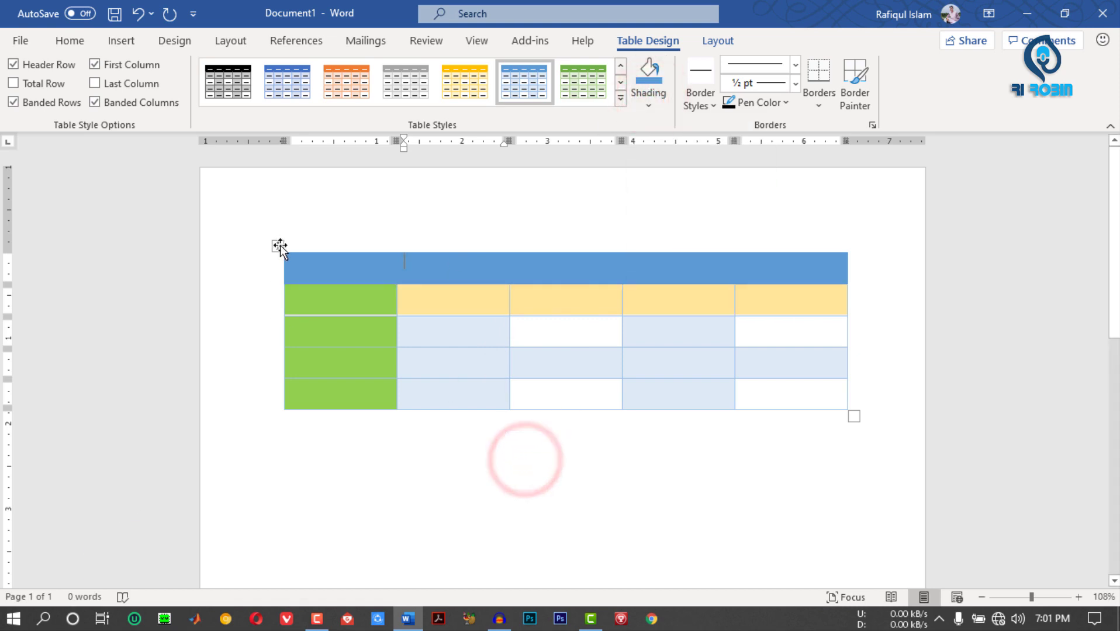
# - Dismiss the table's Shading colours without applying any, then show the theme Border Styles gallery
pyautogui.click(278, 246)
pyautogui.click(660, 104)
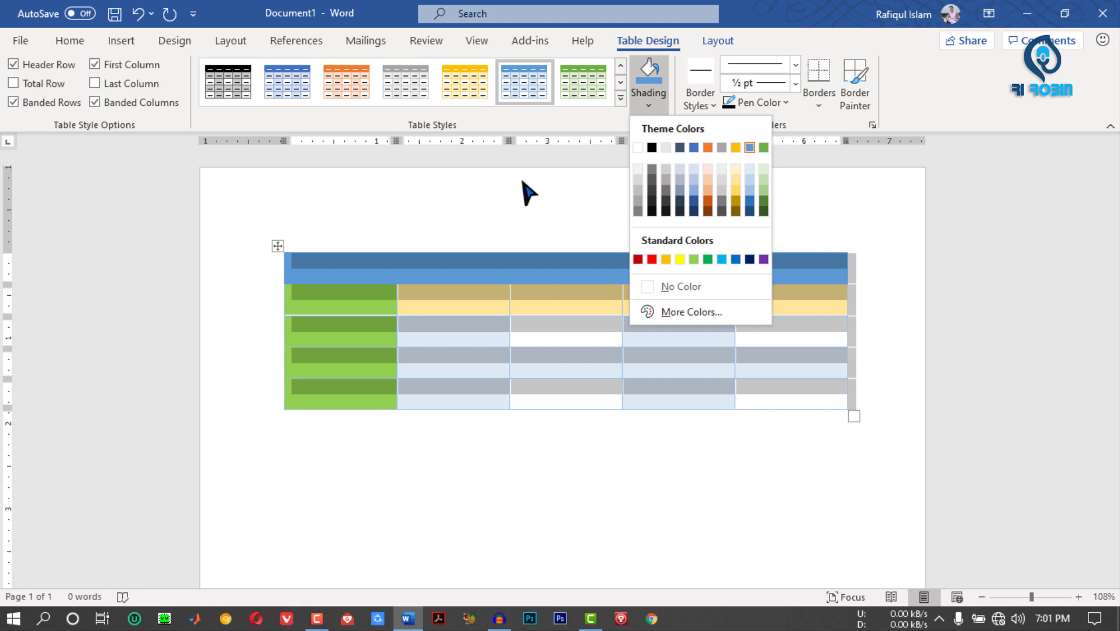
pyautogui.click(525, 183)
pyautogui.click(583, 467)
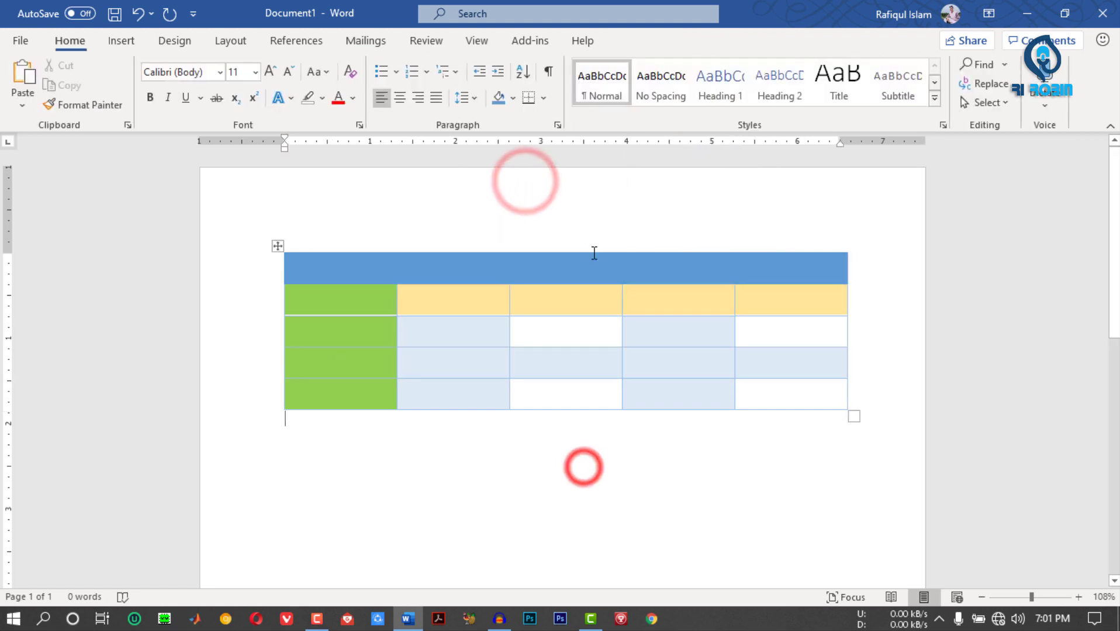
pyautogui.click(421, 299)
pyautogui.click(660, 116)
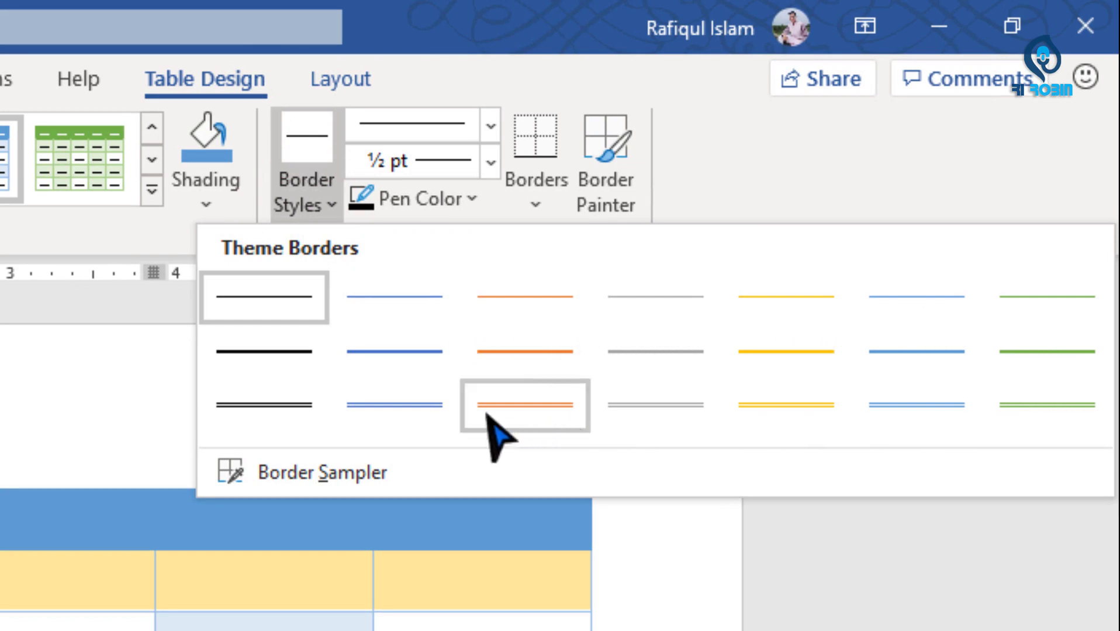
# - Paint blue 1½ pt borders down the column dividers and along the table's top edge
pyautogui.click(404, 354)
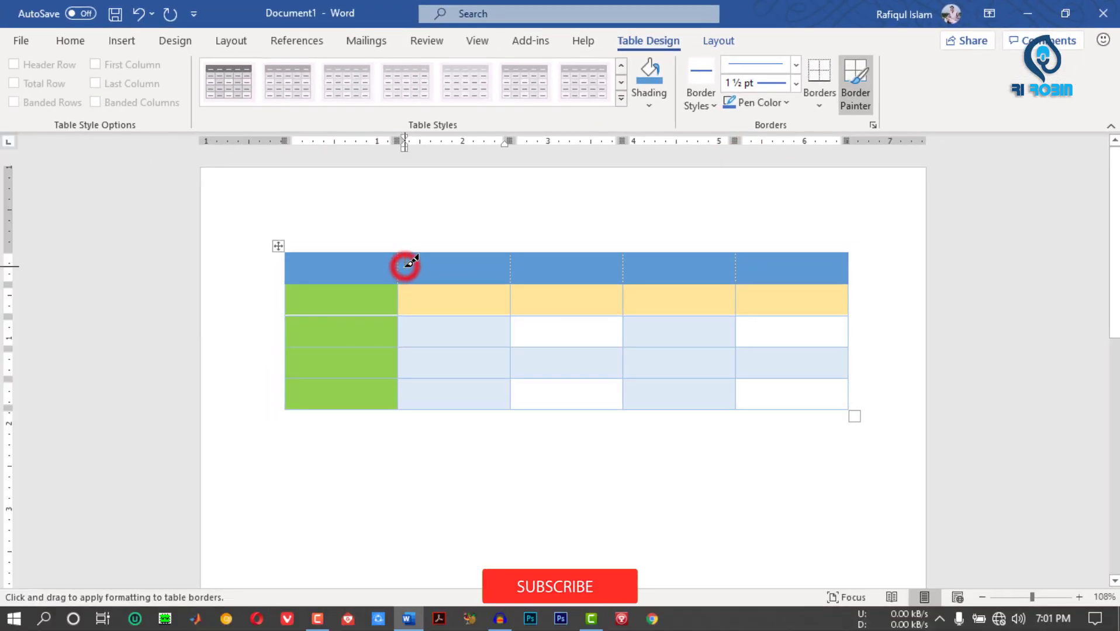
pyautogui.click(409, 262)
pyautogui.moveTo(400, 261); pyautogui.dragTo(409, 408)
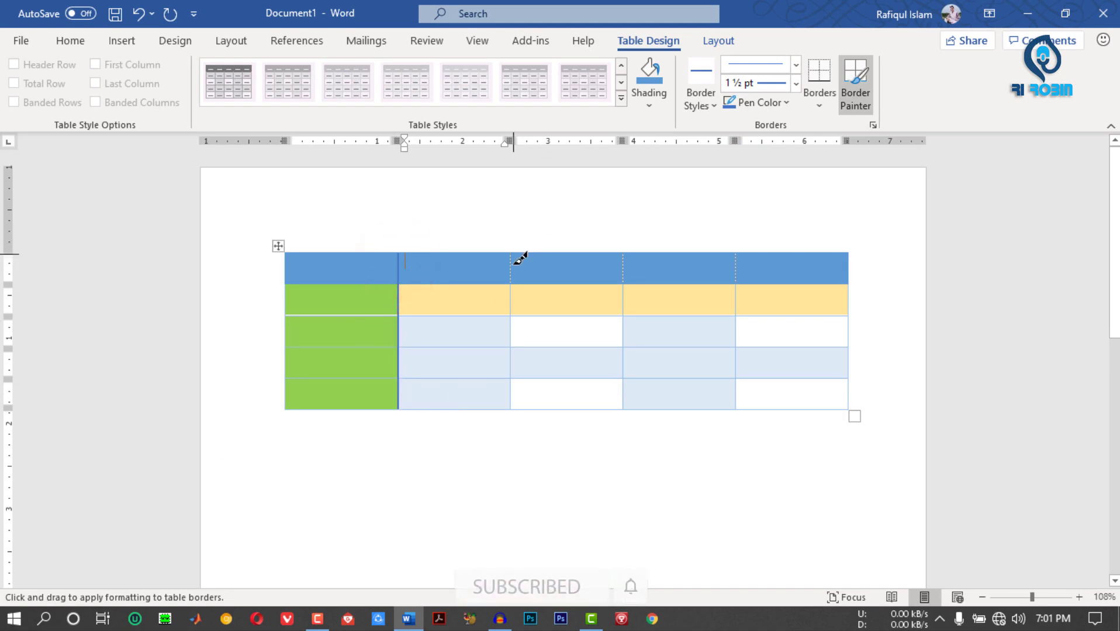
pyautogui.moveTo(515, 380); pyautogui.dragTo(515, 386)
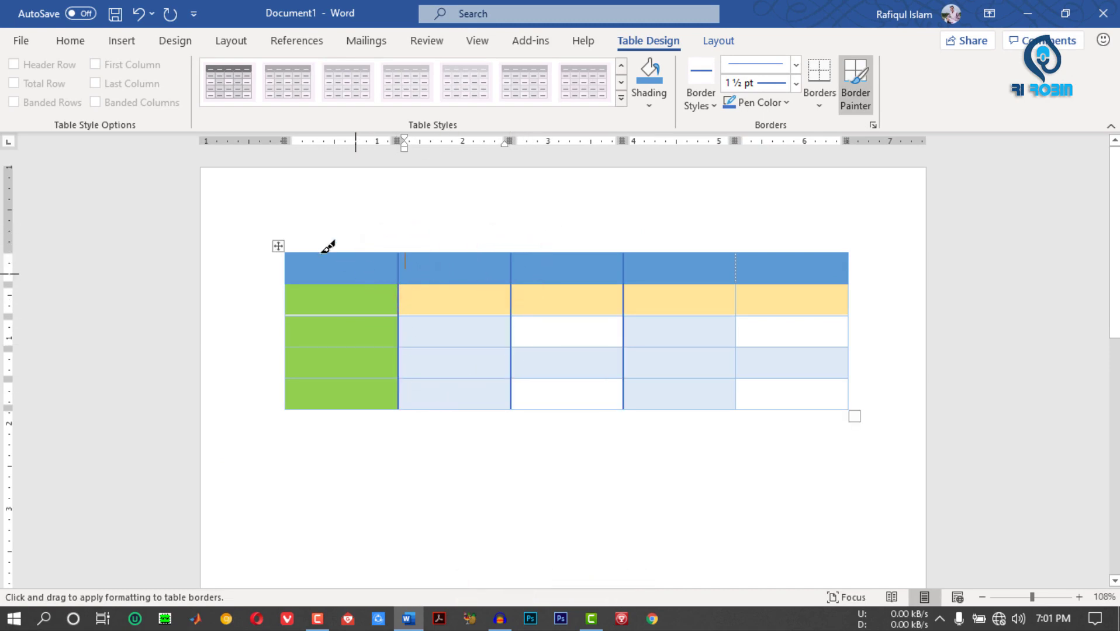
pyautogui.click(274, 251)
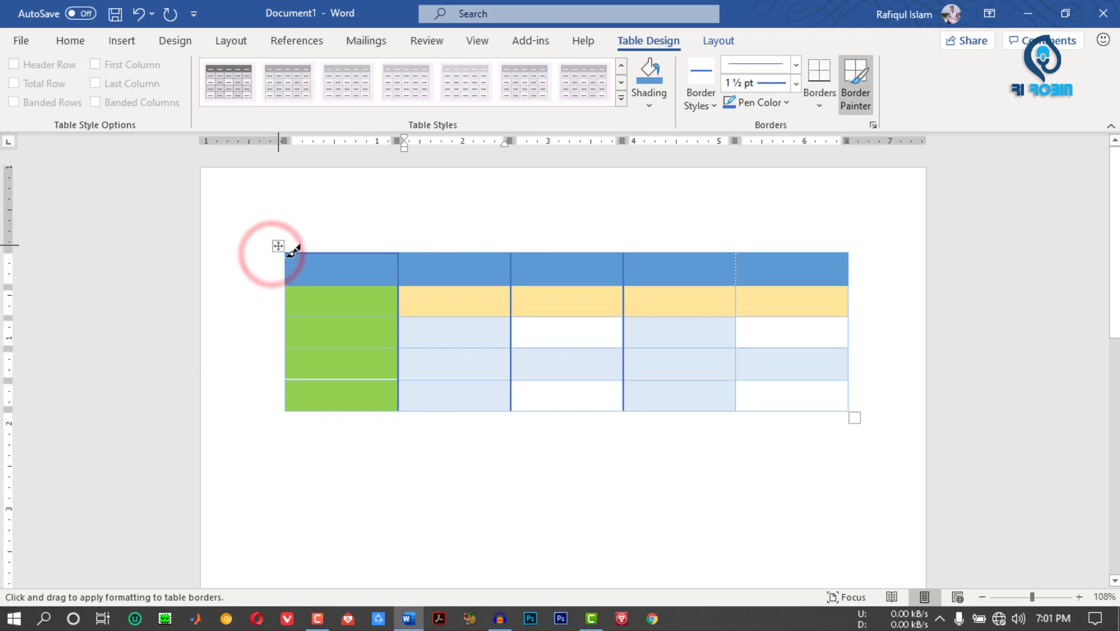
pyautogui.moveTo(286, 257); pyautogui.dragTo(873, 253)
pyautogui.click(278, 246)
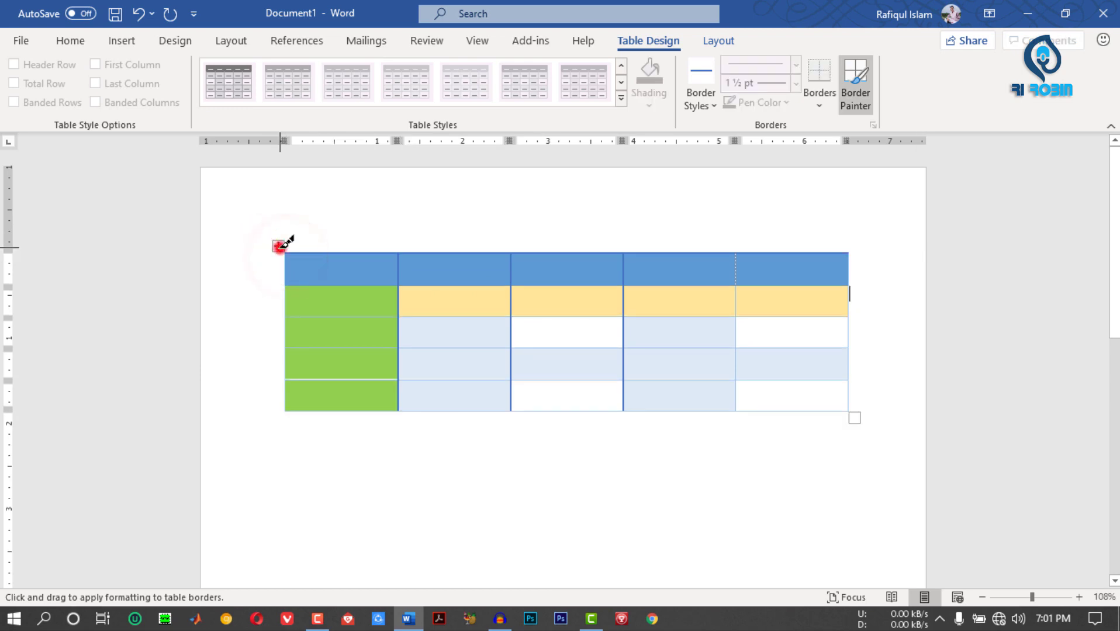
pyautogui.click(702, 75)
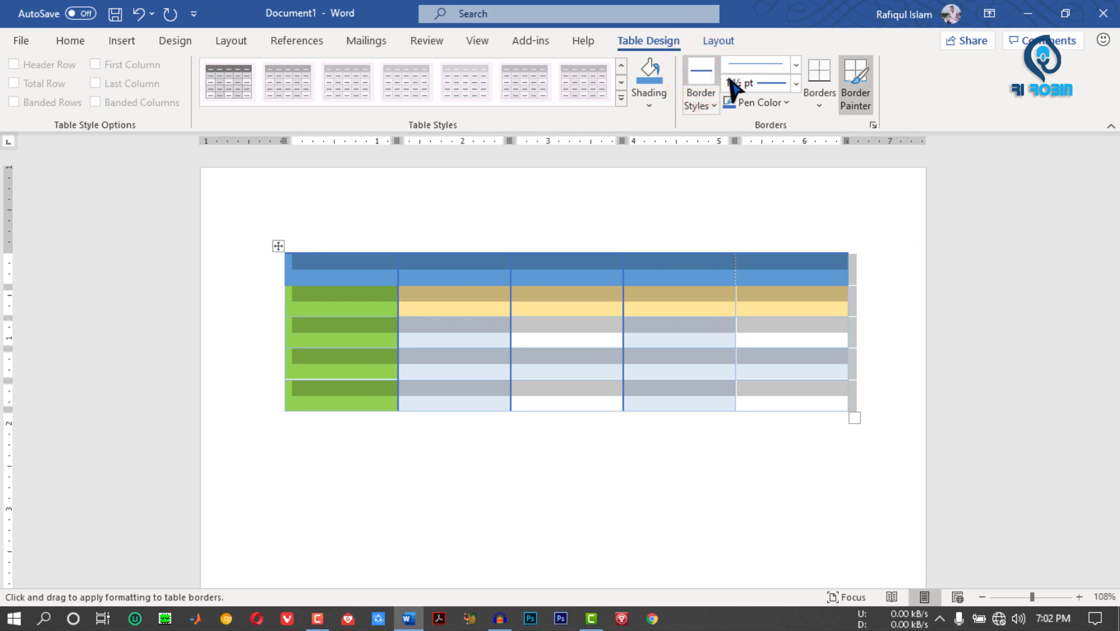
# - Set the border pen to a thick line style, 2¼ pt weight, in red
pyautogui.click(759, 66)
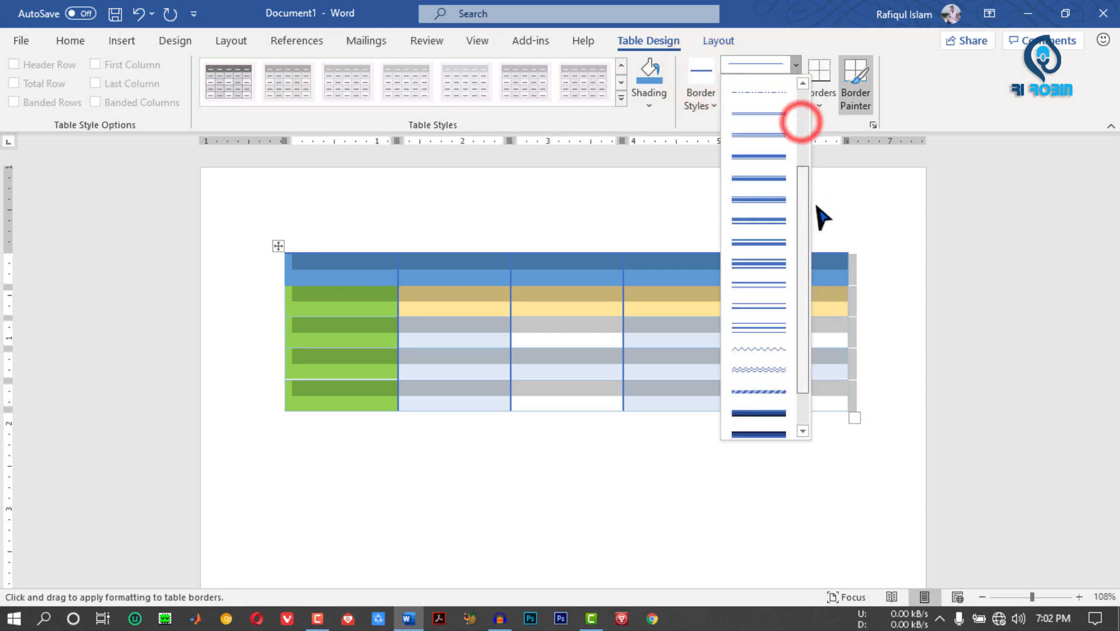
pyautogui.moveTo(801, 122); pyautogui.dragTo(823, 291)
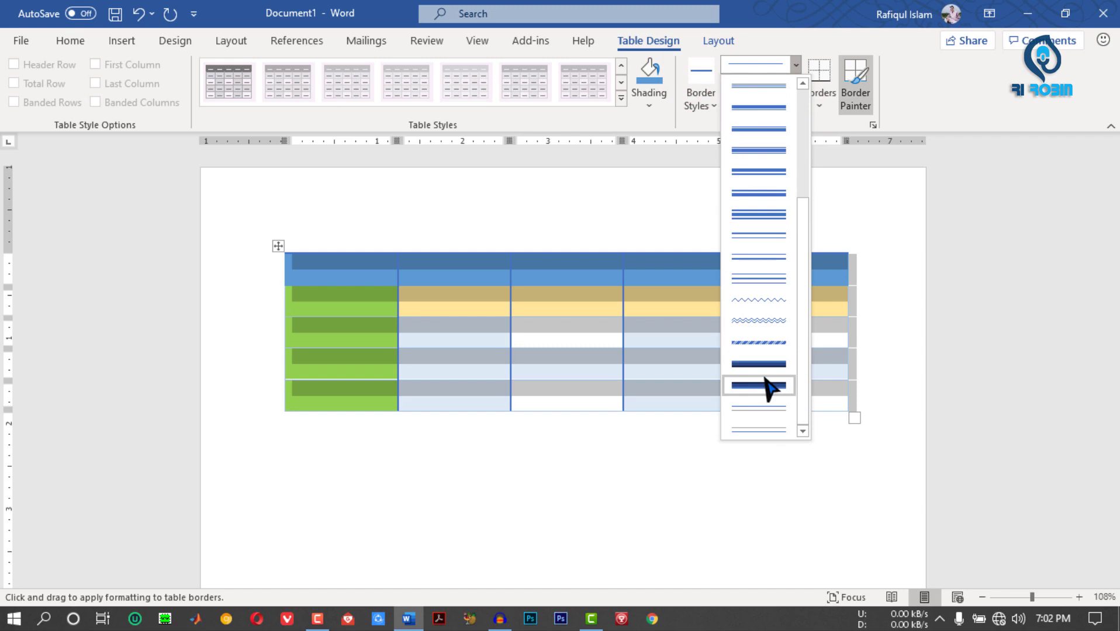
pyautogui.click(766, 301)
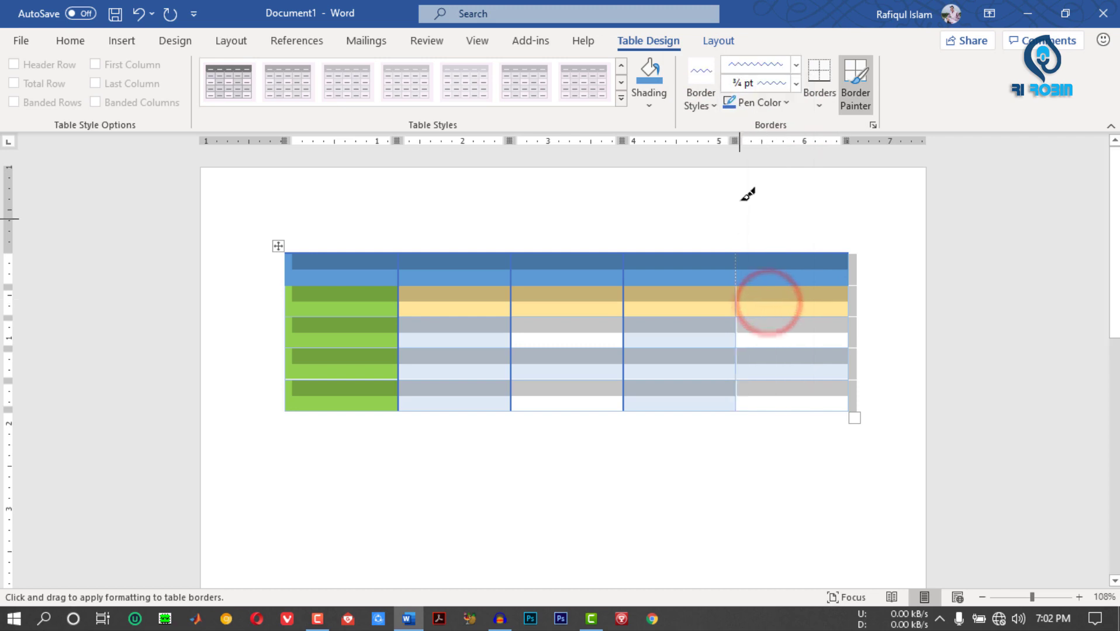
pyautogui.click(783, 83)
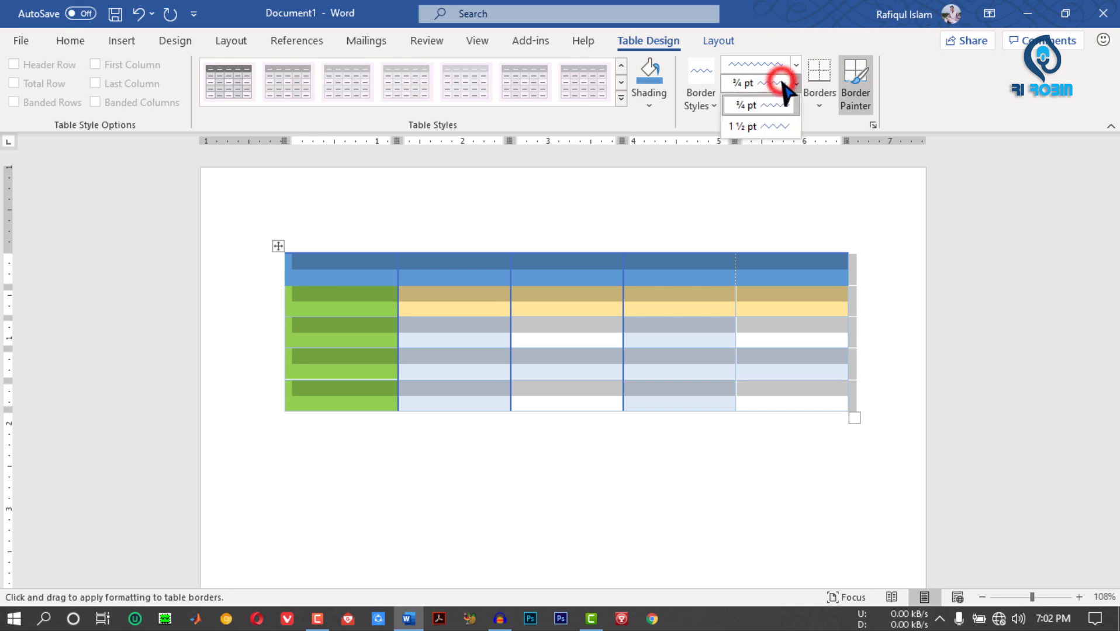
pyautogui.click(786, 81)
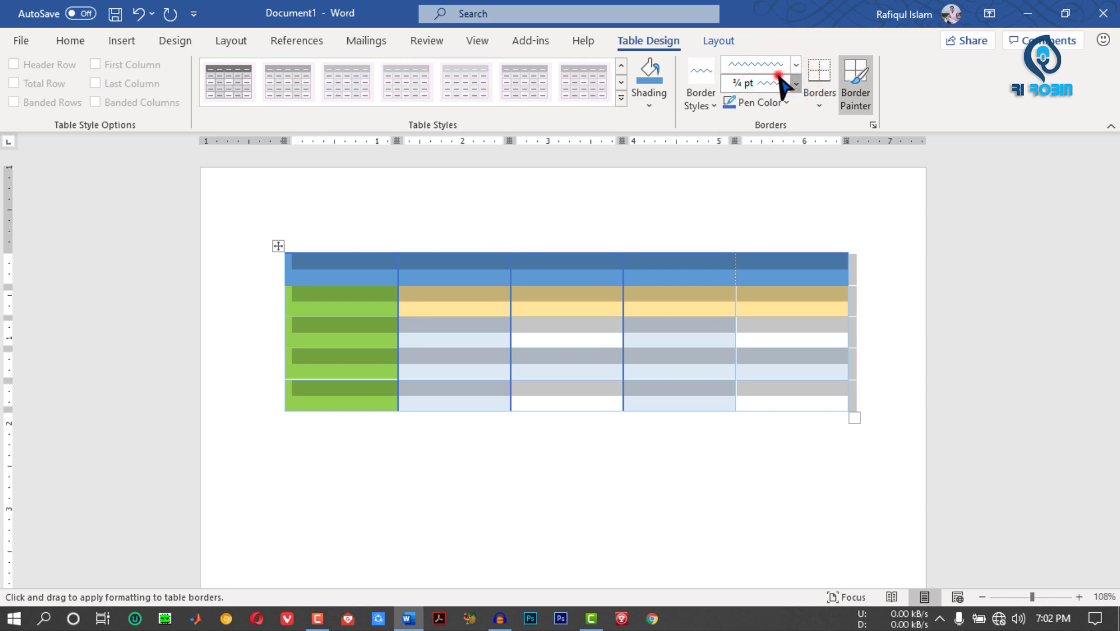
pyautogui.click(757, 63)
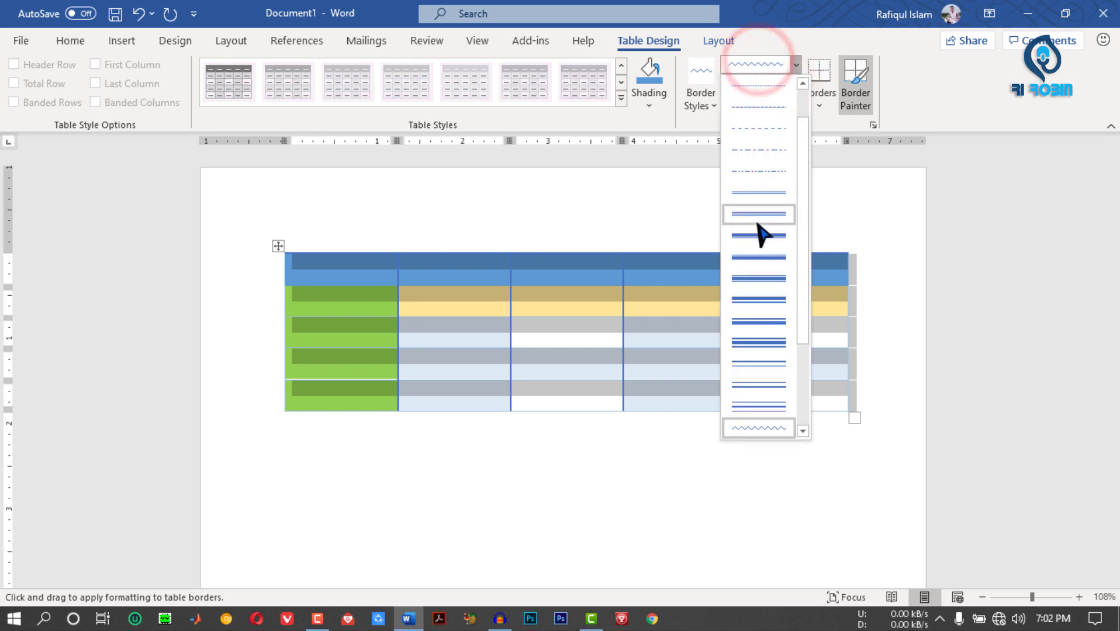
pyautogui.click(763, 260)
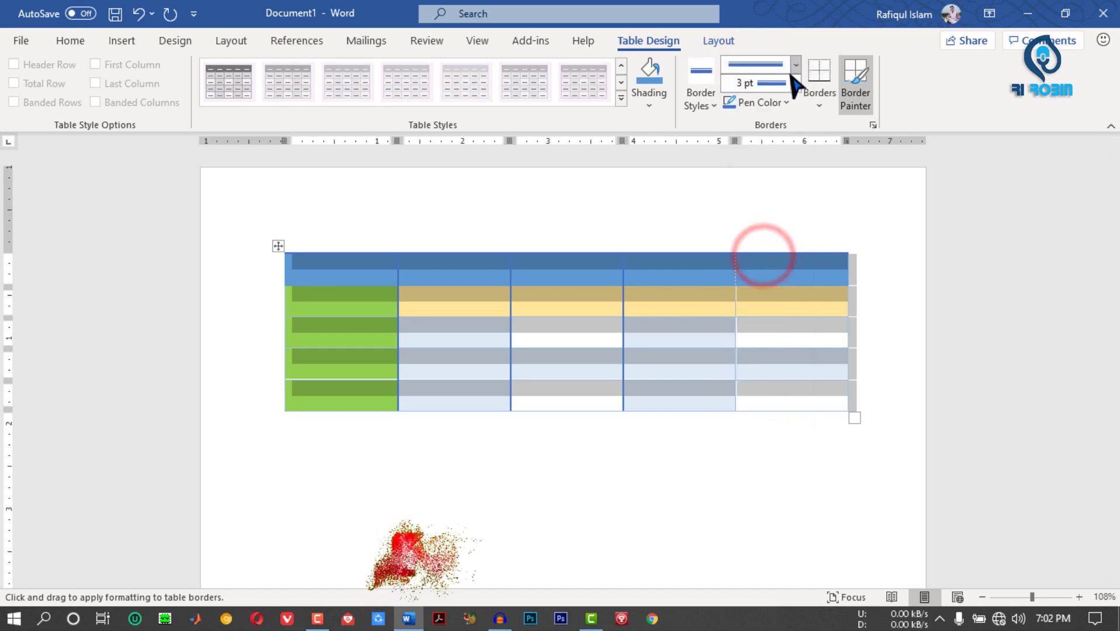
pyautogui.click(796, 83)
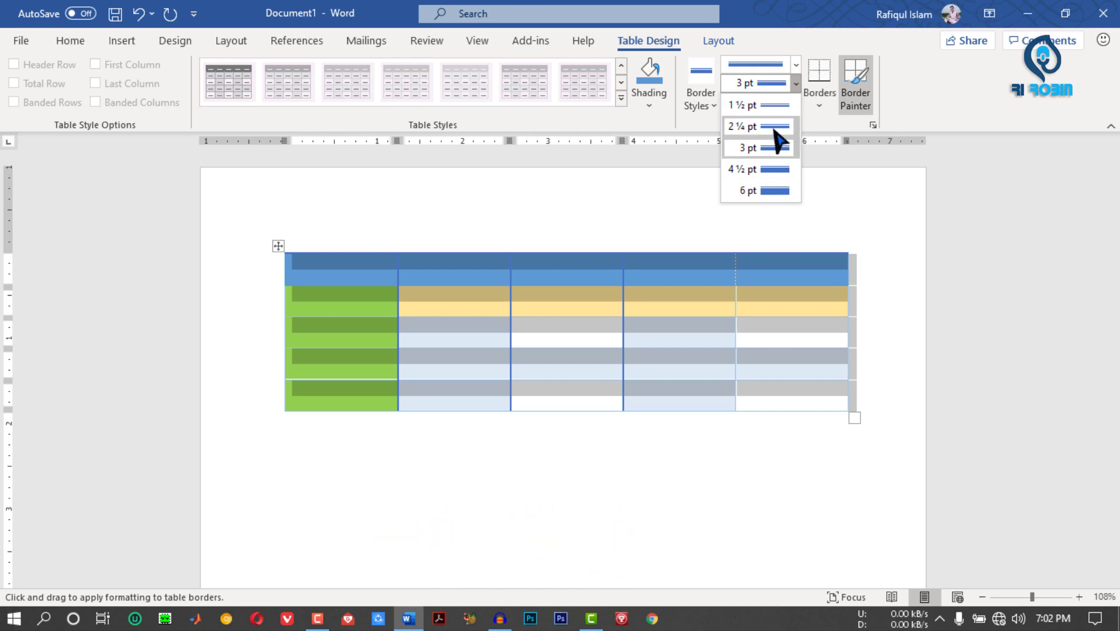
pyautogui.click(778, 130)
pyautogui.click(748, 103)
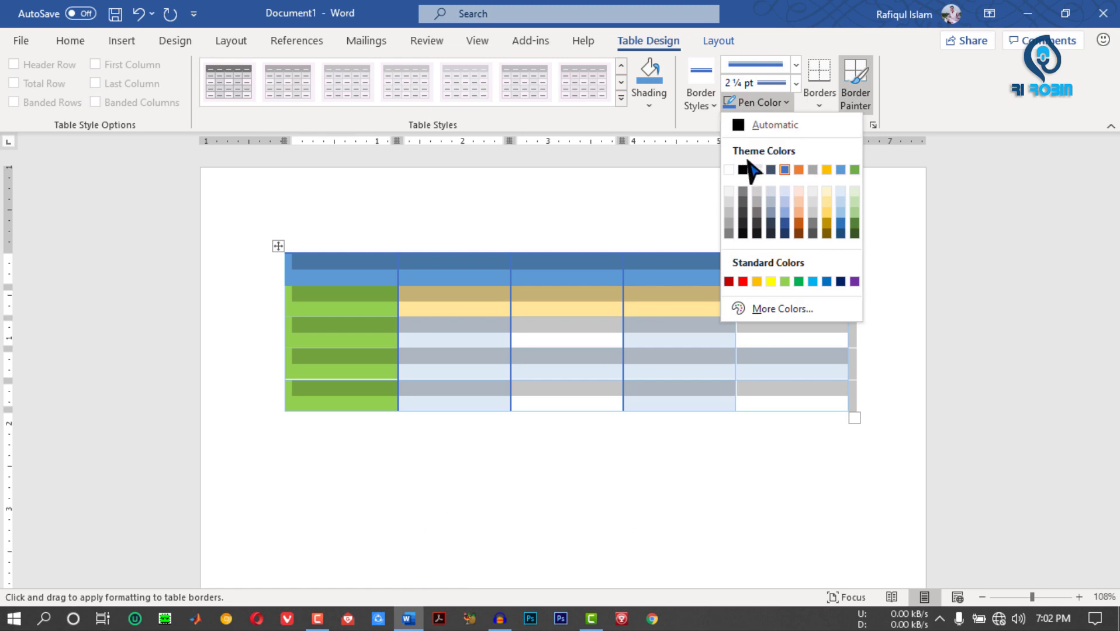
pyautogui.click(743, 282)
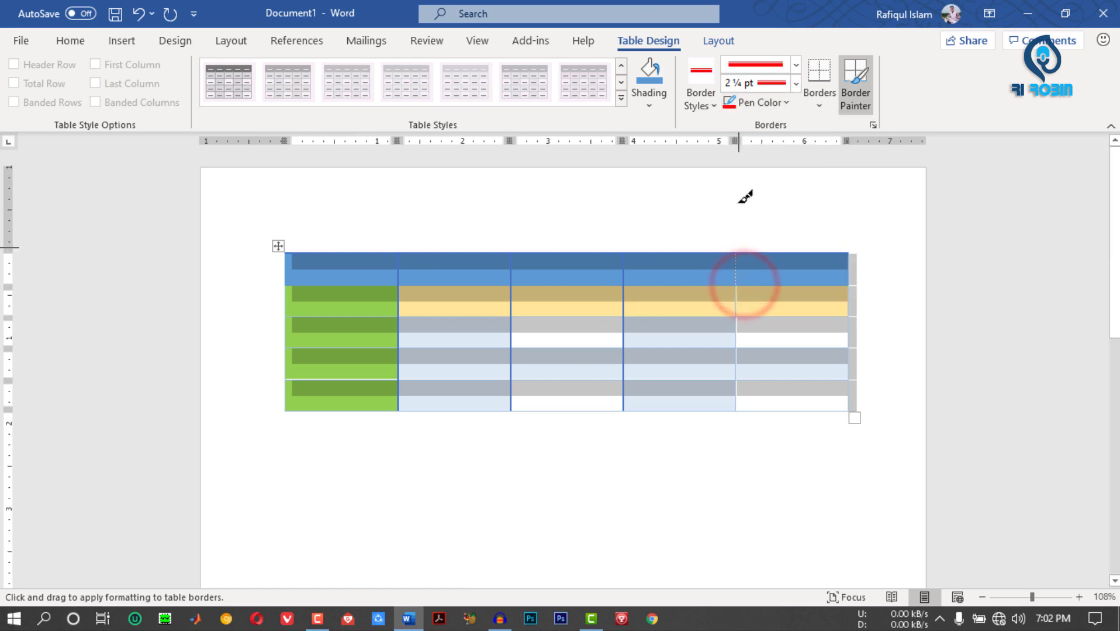
# - Apply red borders to all cells and paint the header row's outline red
pyautogui.click(824, 105)
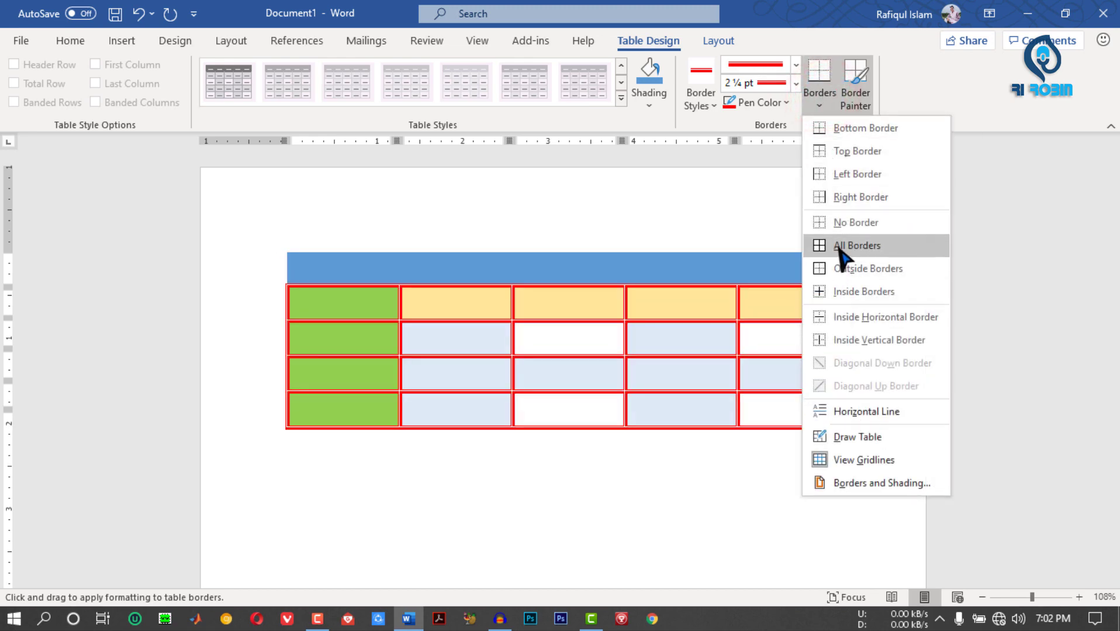
pyautogui.click(840, 248)
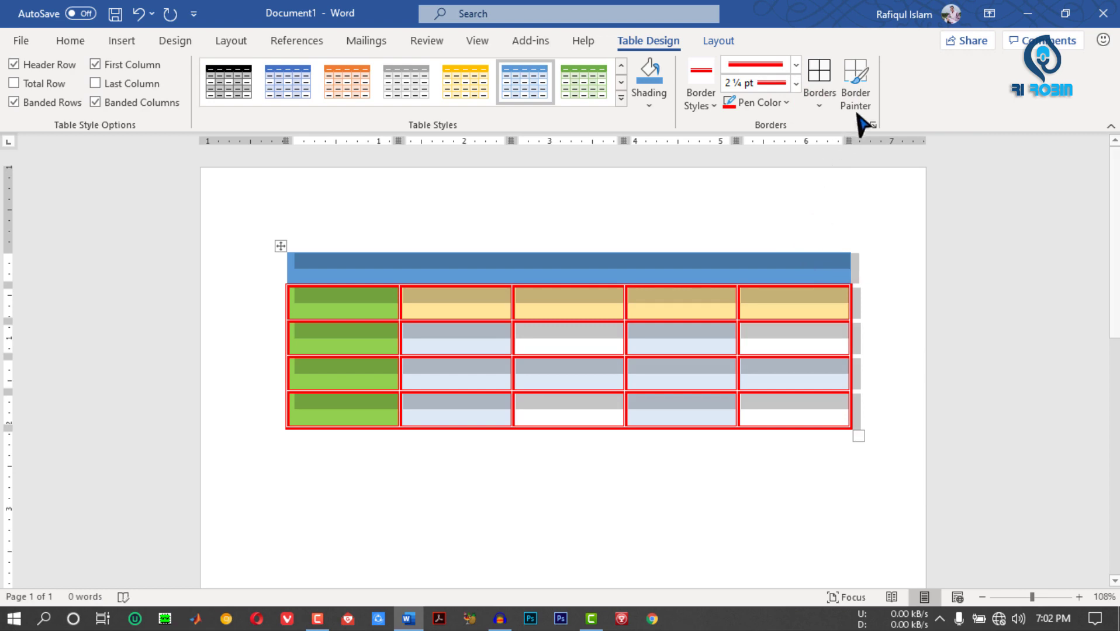
pyautogui.click(856, 94)
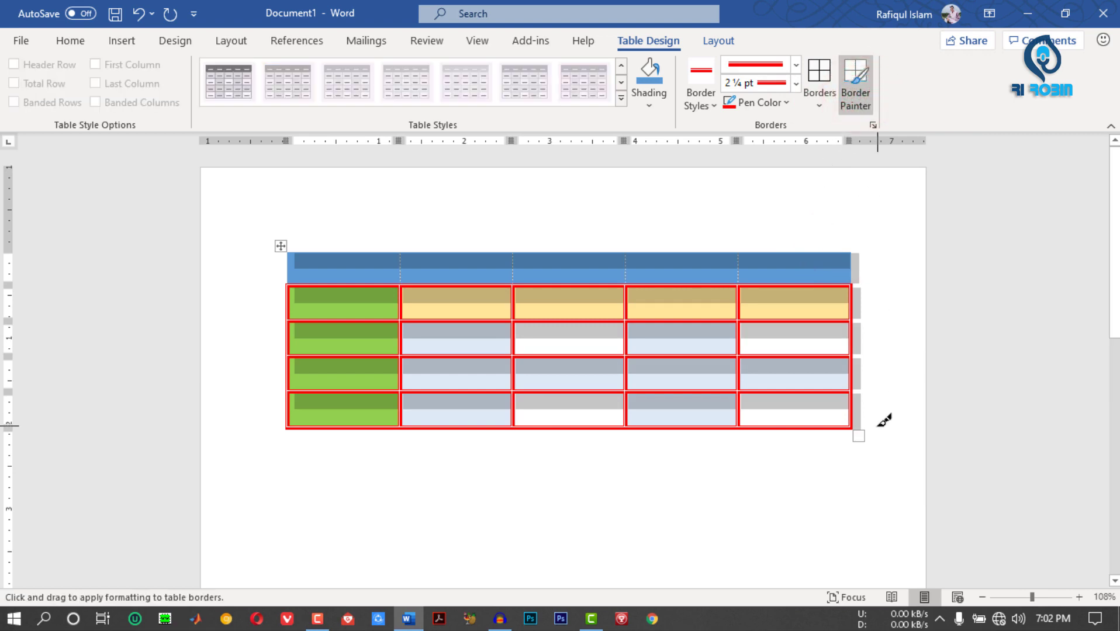
pyautogui.click(289, 255)
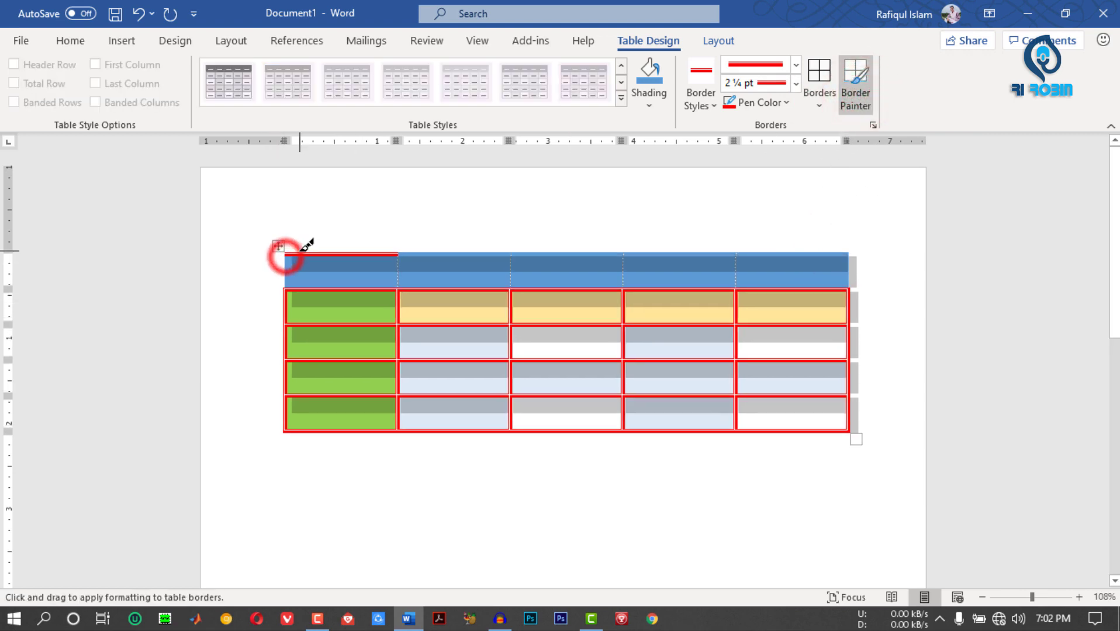
pyautogui.moveTo(397, 255); pyautogui.dragTo(854, 255)
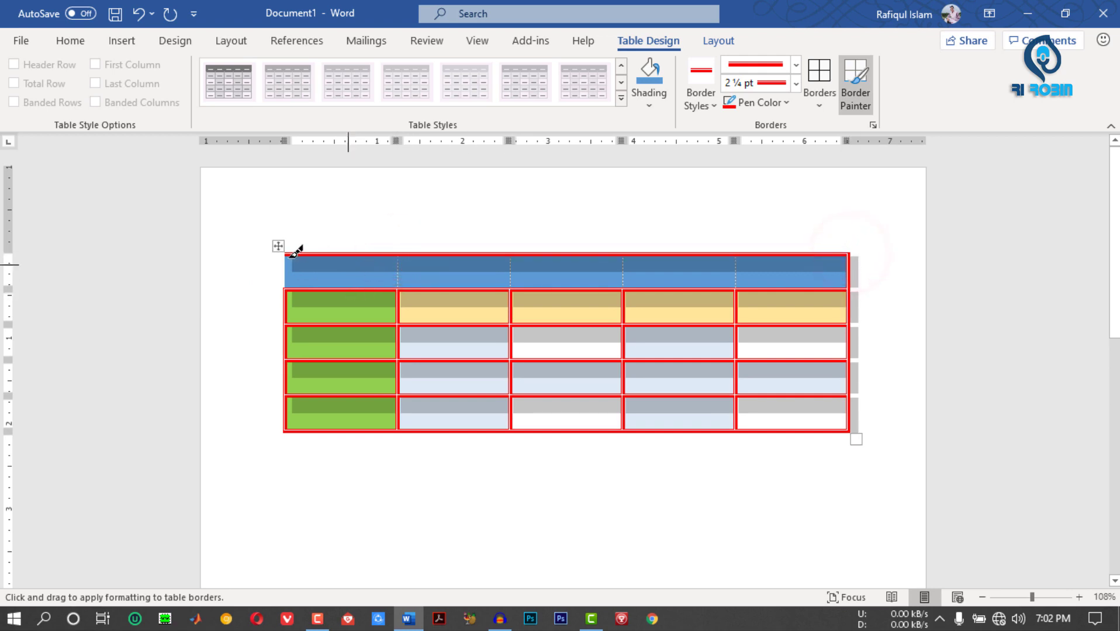
pyautogui.moveTo(286, 256); pyautogui.dragTo(292, 271)
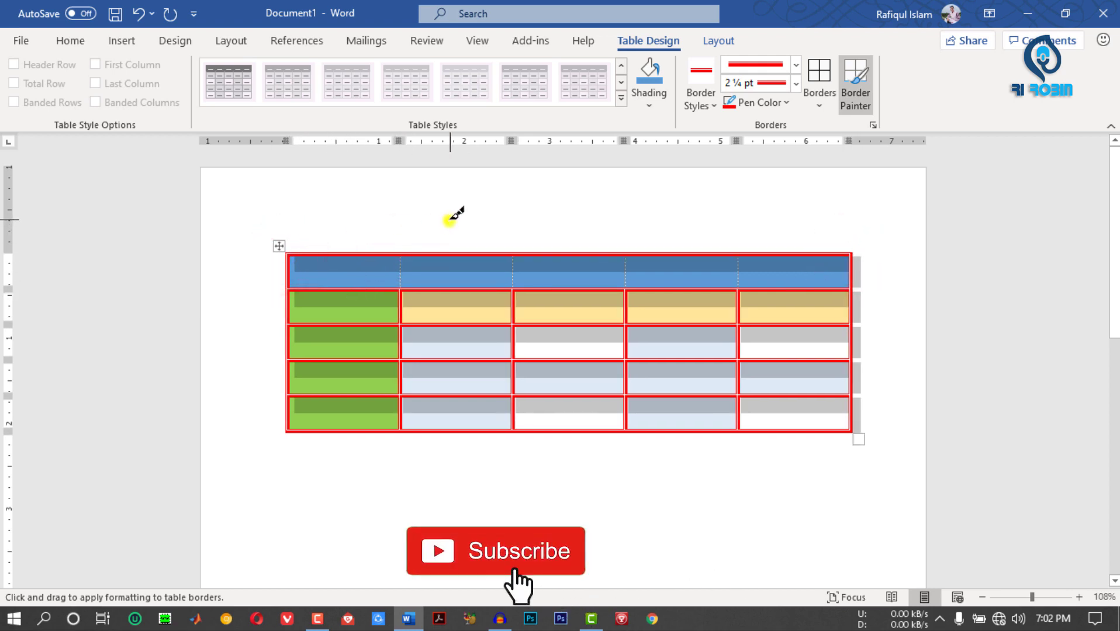
pyautogui.click(439, 202)
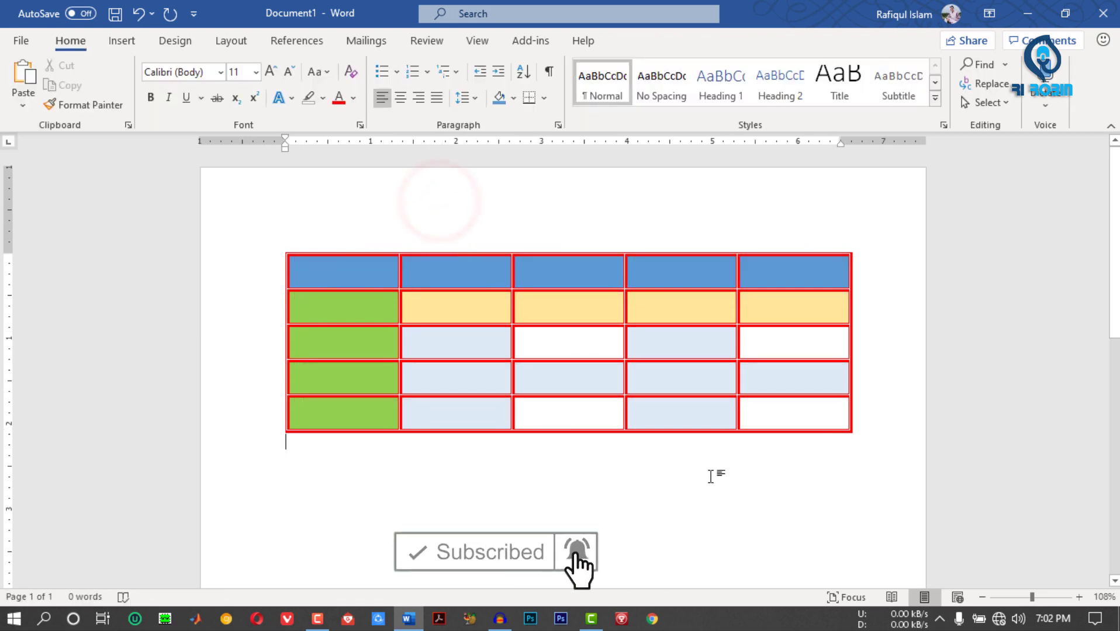
# - Choose a thin blue border style and start Border Painter with it
pyautogui.click(329, 266)
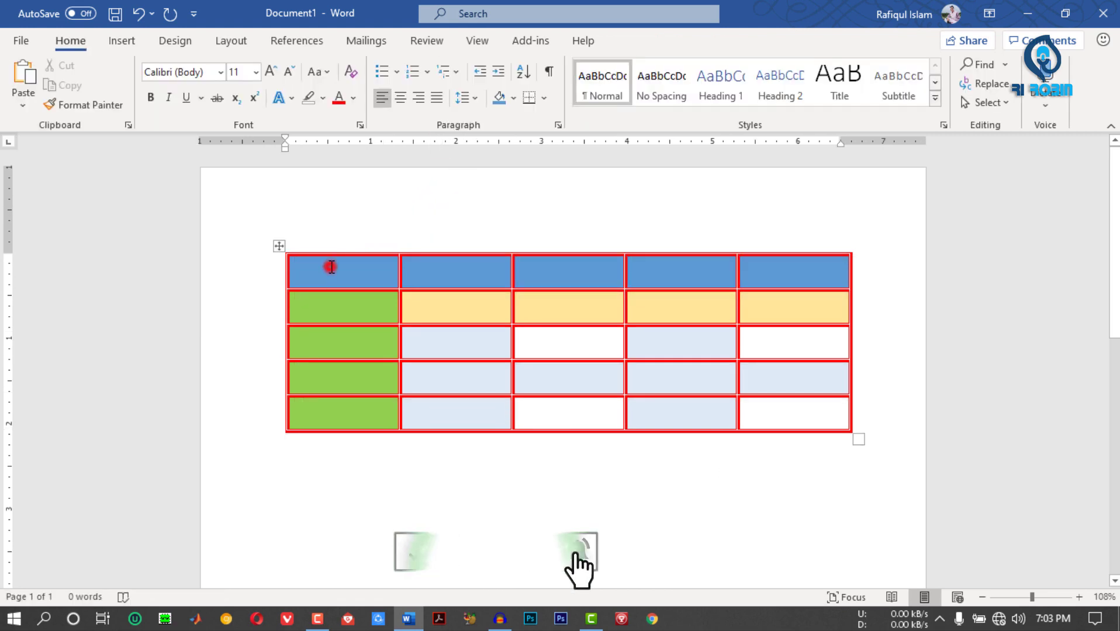
pyautogui.click(279, 244)
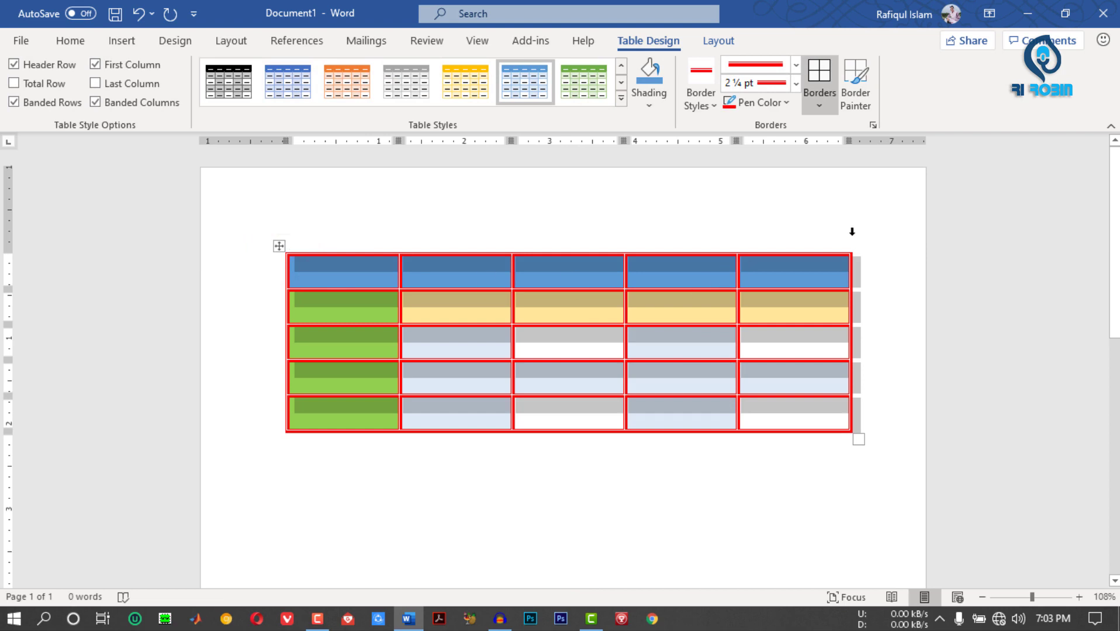
pyautogui.click(858, 208)
pyautogui.click(865, 507)
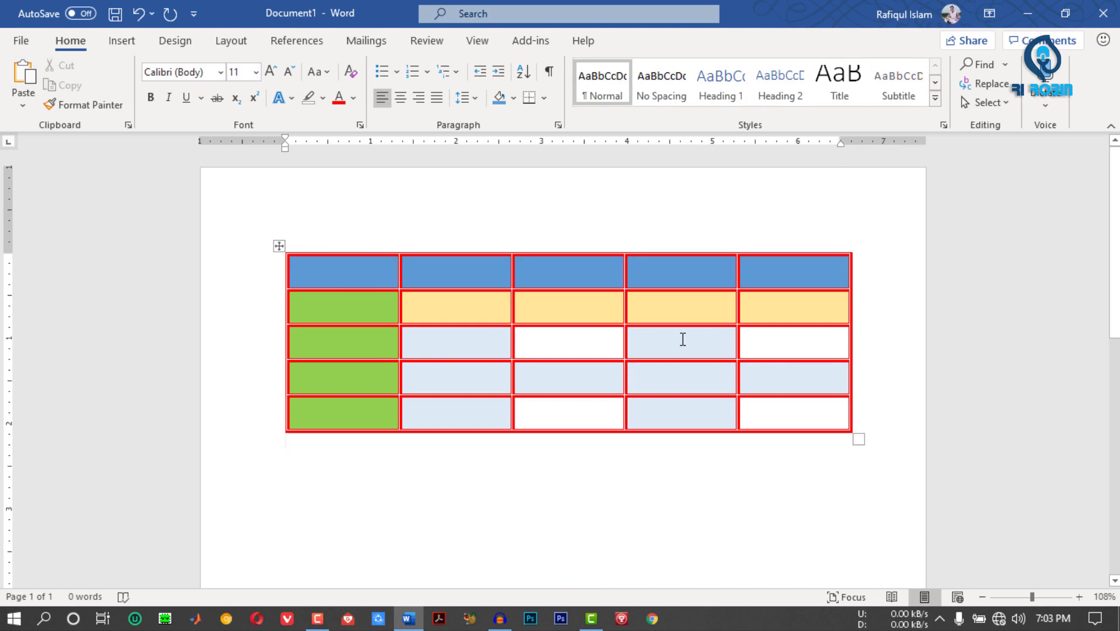
pyautogui.click(682, 339)
pyautogui.click(698, 76)
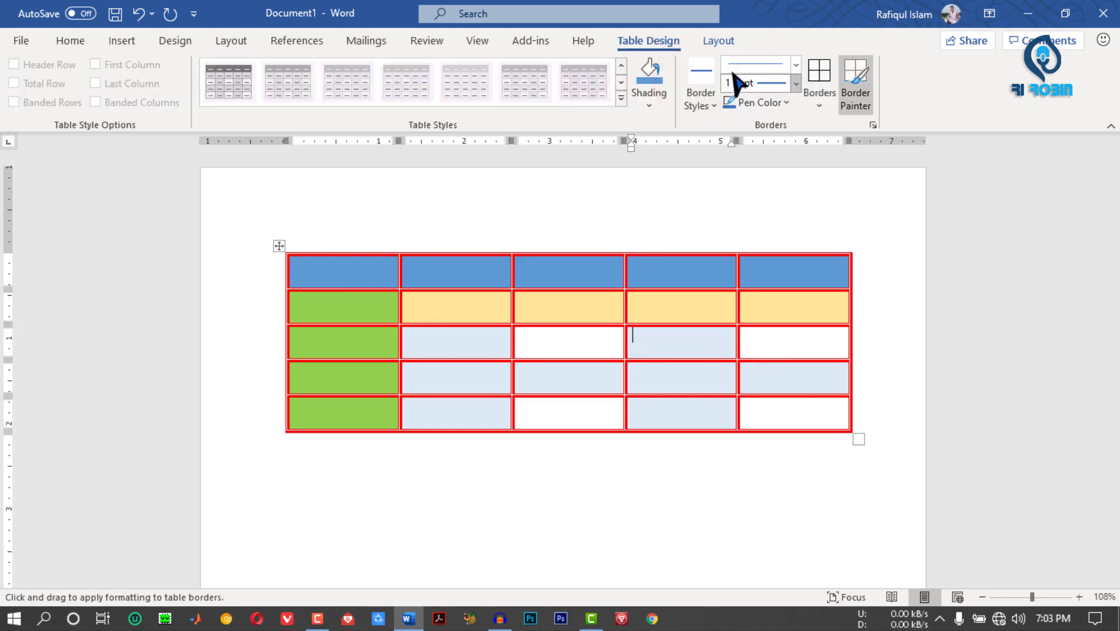
# - Repaint the fourth-column cell borders and the table's outer edges as thin 1½ pt blue lines
pyautogui.click(855, 82)
pyautogui.click(797, 348)
pyautogui.click(738, 365)
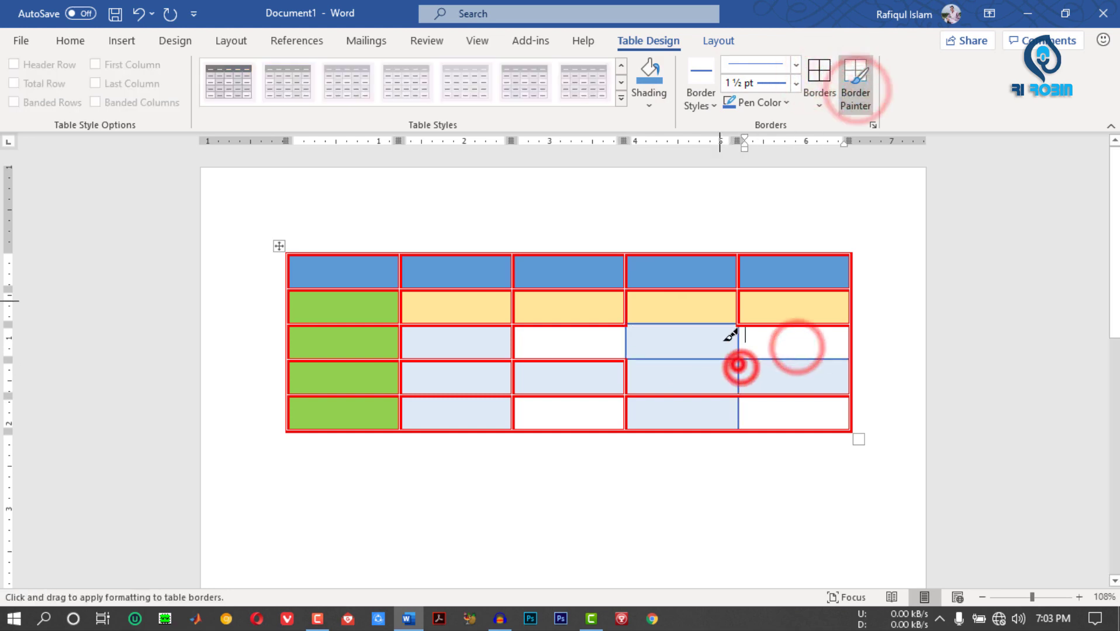
pyautogui.moveTo(735, 257); pyautogui.dragTo(288, 254)
pyautogui.moveTo(847, 255)
pyautogui.mouseDown()
pyautogui.moveTo(863, 417)
pyautogui.moveTo(300, 411)
pyautogui.moveTo(289, 257)
pyautogui.mouseUp()
pyautogui.click(851, 79)
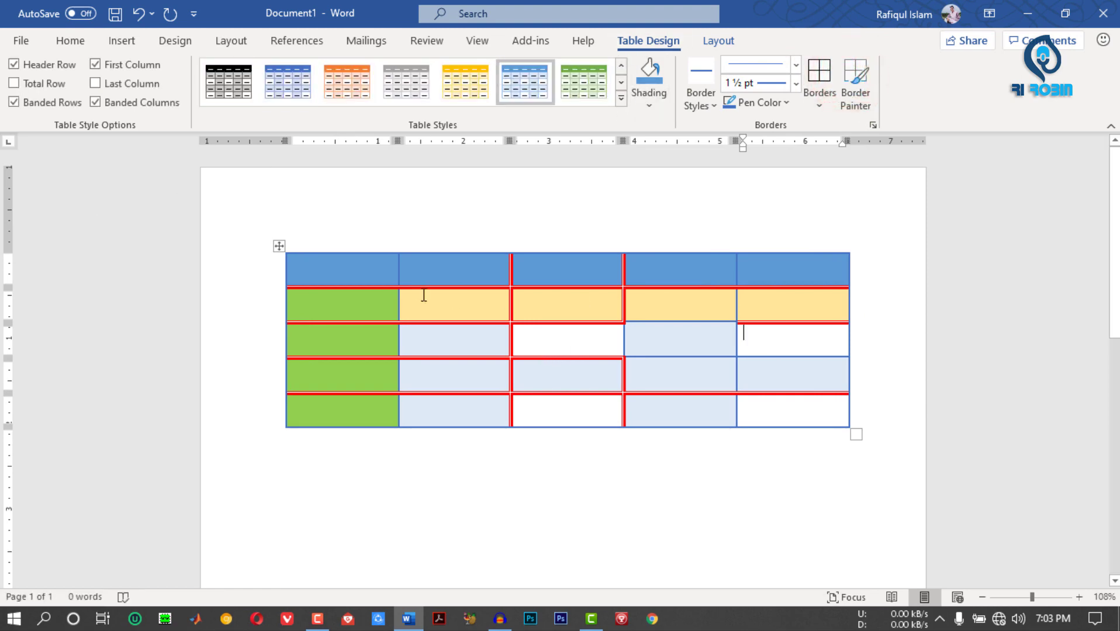
pyautogui.click(719, 40)
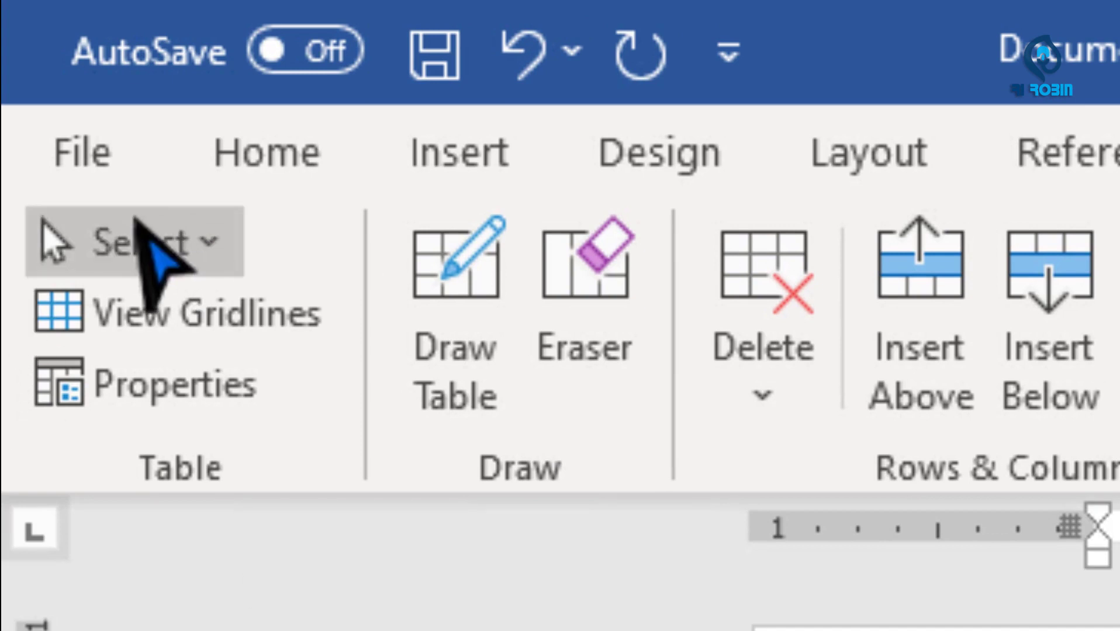
pyautogui.click(129, 240)
pyautogui.click(170, 330)
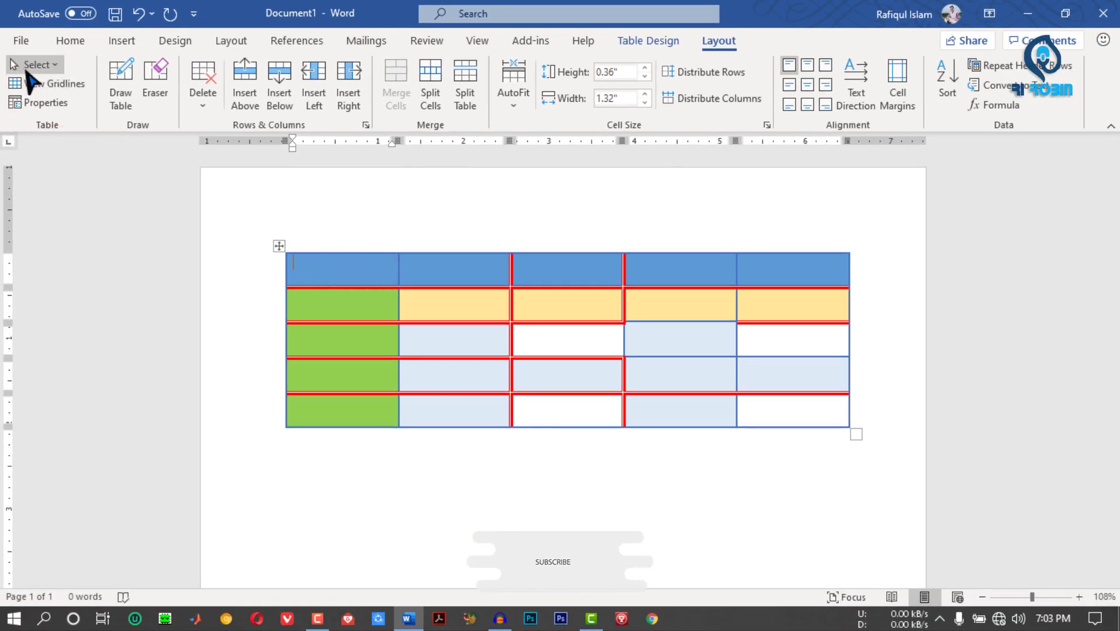
pyautogui.moveTo(343, 270); pyautogui.dragTo(789, 400)
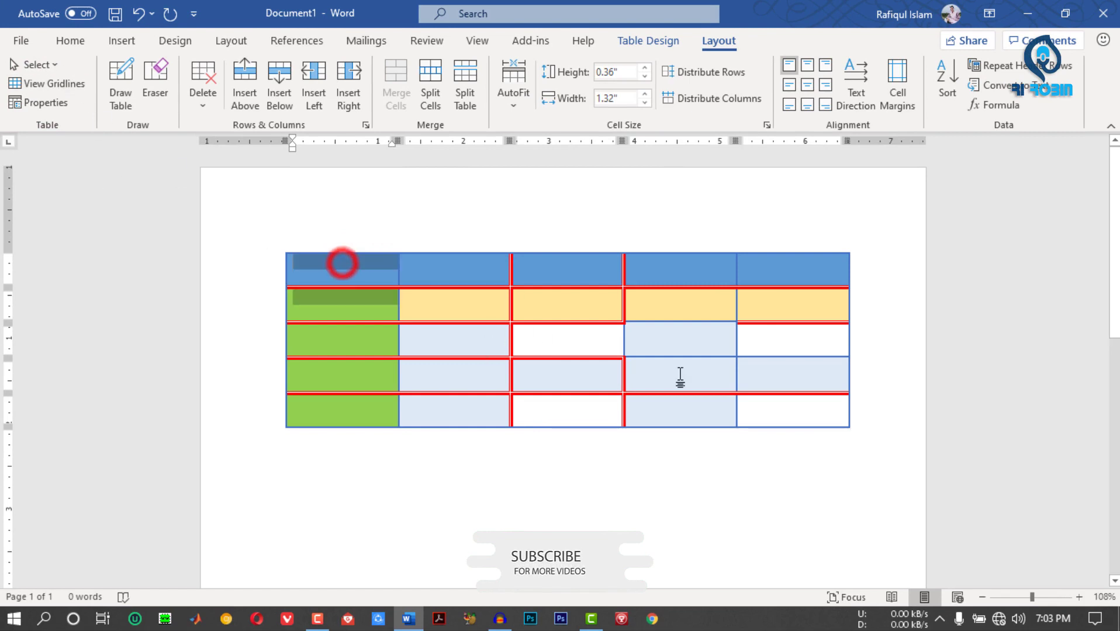
pyautogui.click(372, 318)
pyautogui.doubleClick(452, 270)
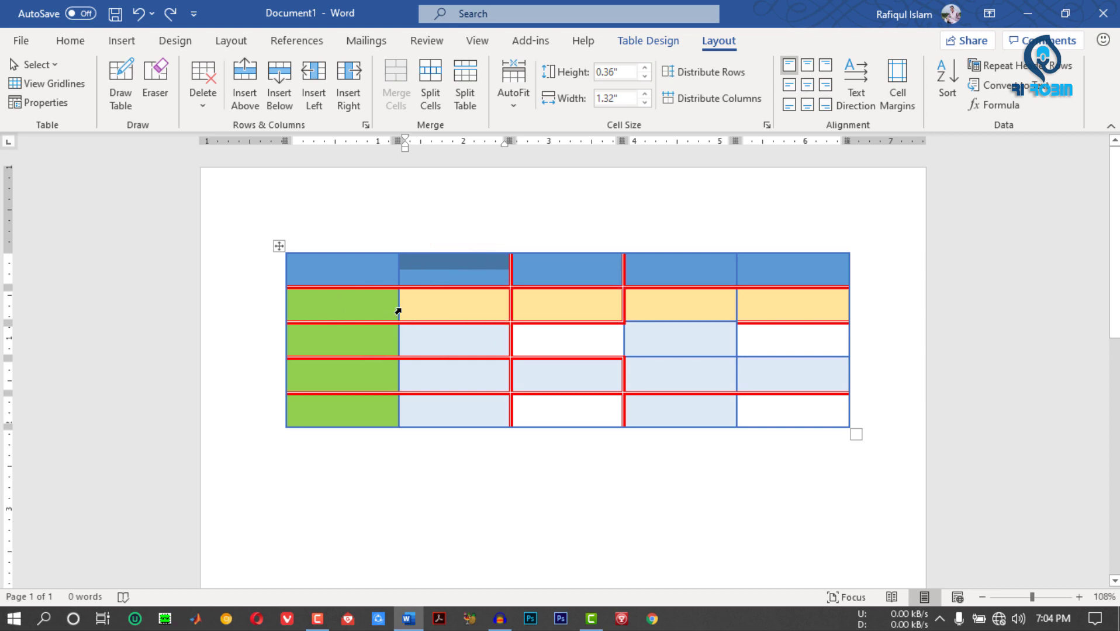
pyautogui.click(398, 312)
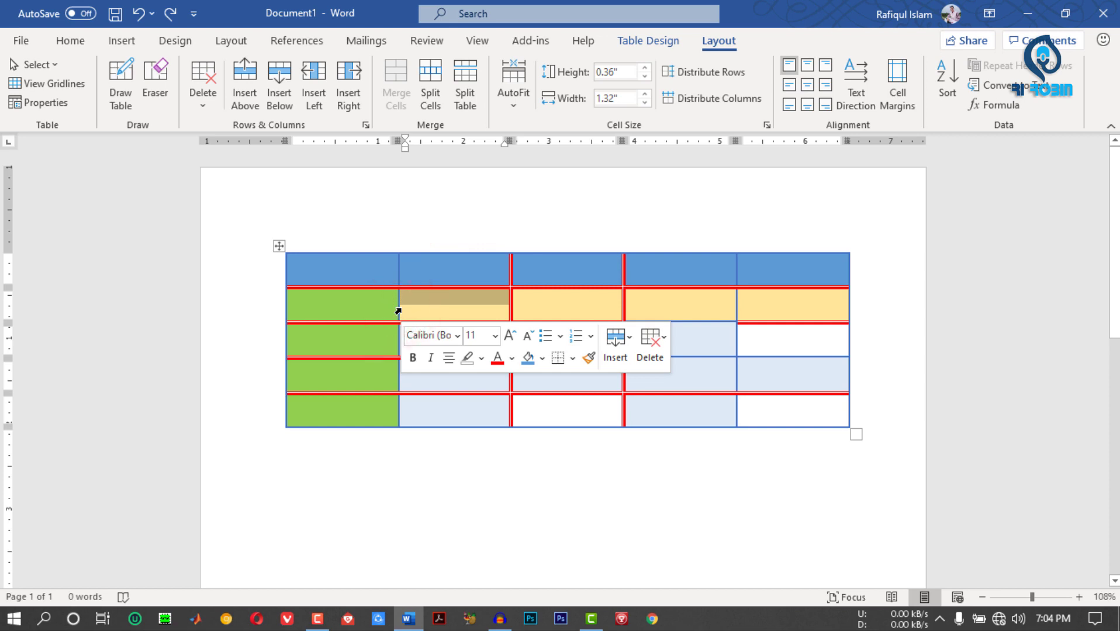
pyautogui.moveTo(398, 311); pyautogui.dragTo(777, 306)
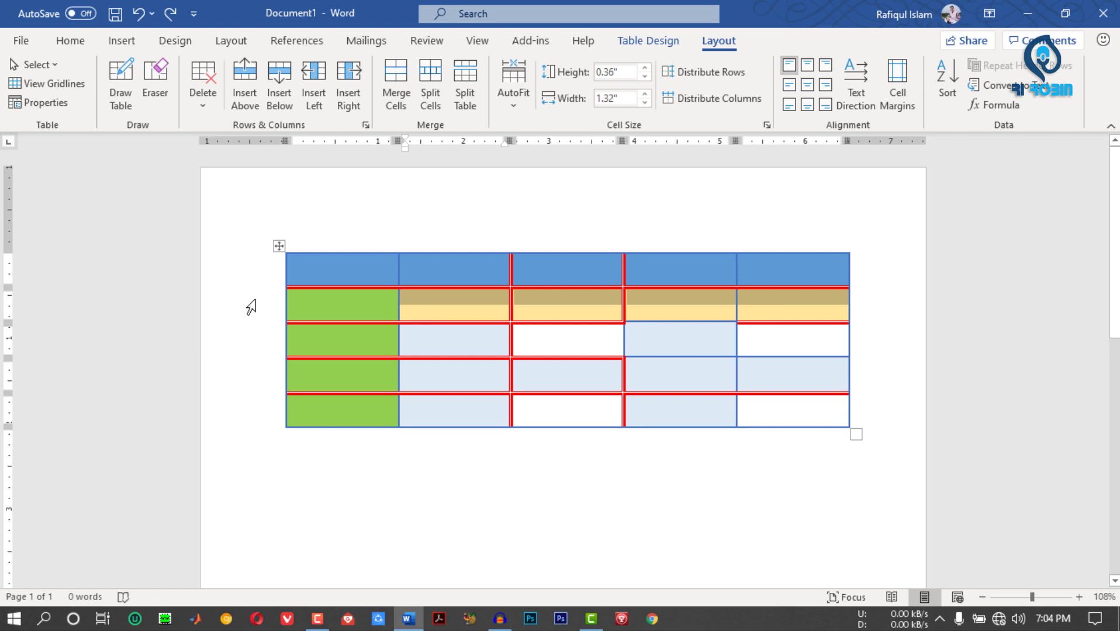
pyautogui.click(246, 311)
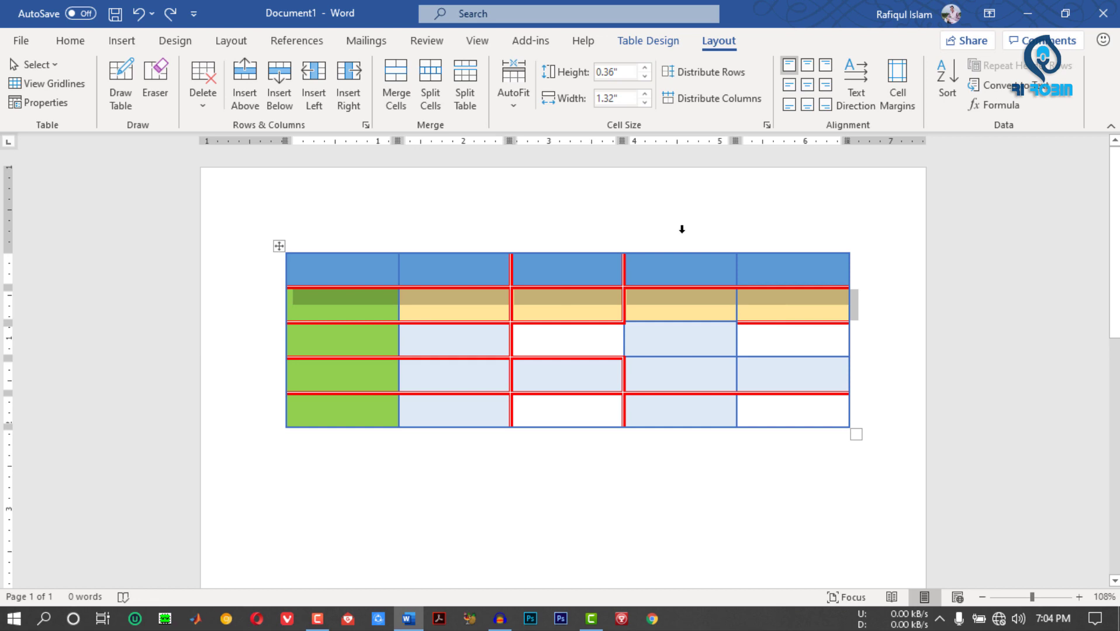
pyautogui.click(682, 229)
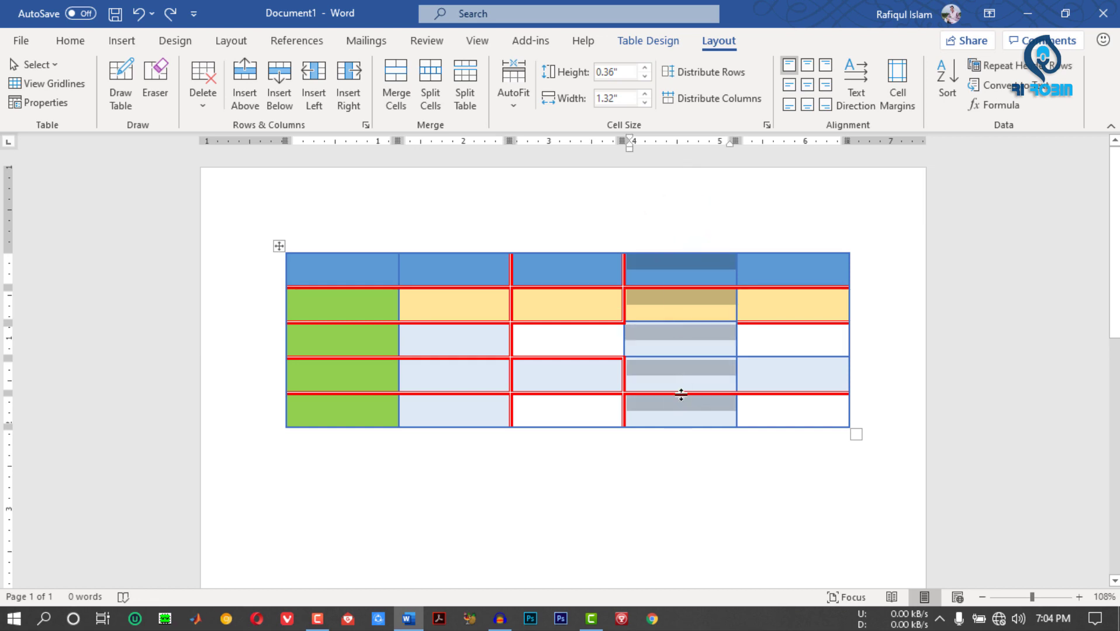
pyautogui.click(888, 329)
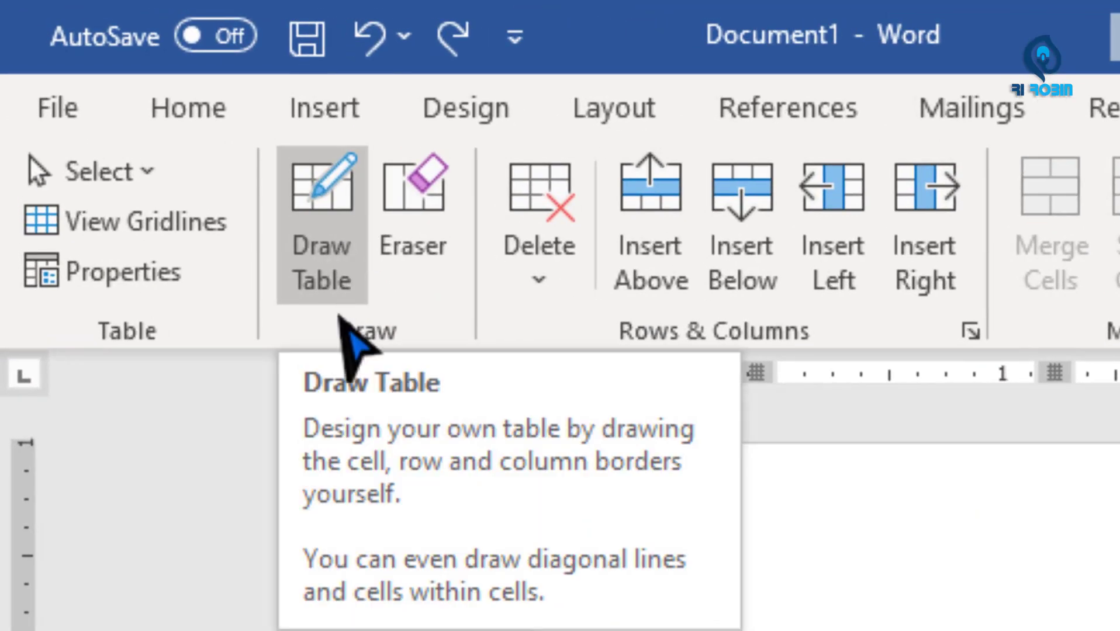
# - Draw new borders splitting row 2 column 3, row 4 columns 1–2, columns 4–5 in rows 4–5, and the last column
pyautogui.click(328, 186)
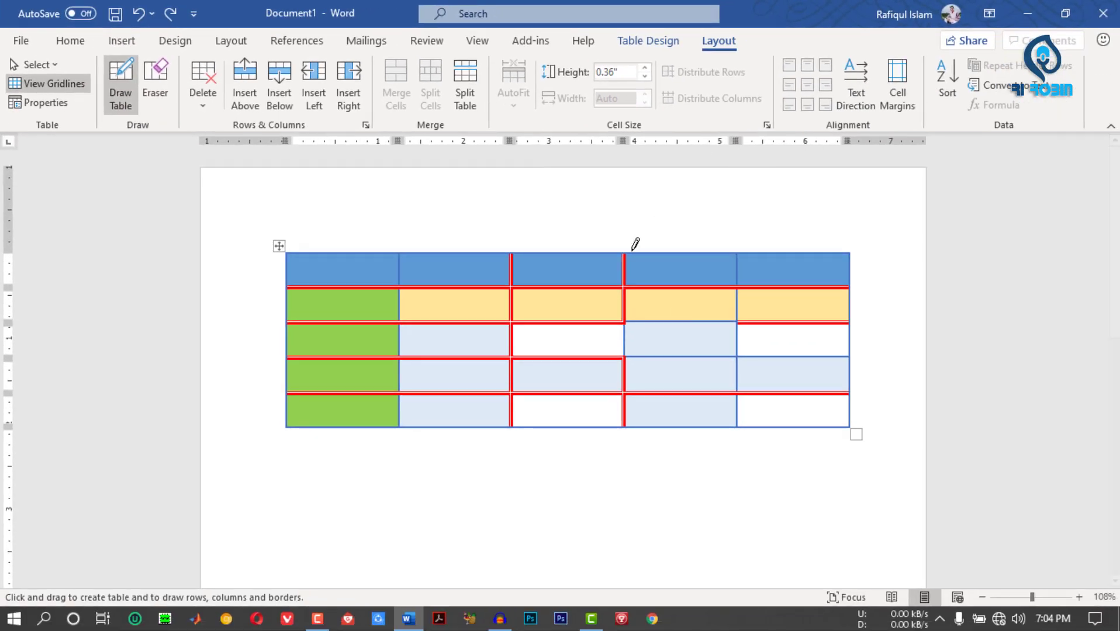
pyautogui.moveTo(564, 351); pyautogui.dragTo(565, 293)
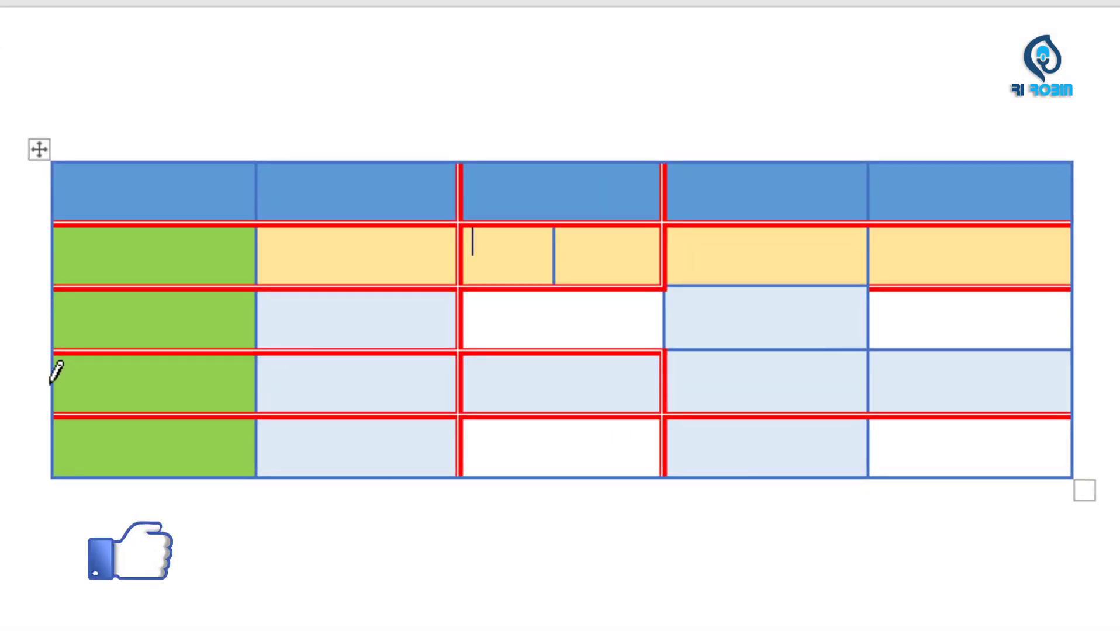
pyautogui.moveTo(118, 391); pyautogui.dragTo(390, 371)
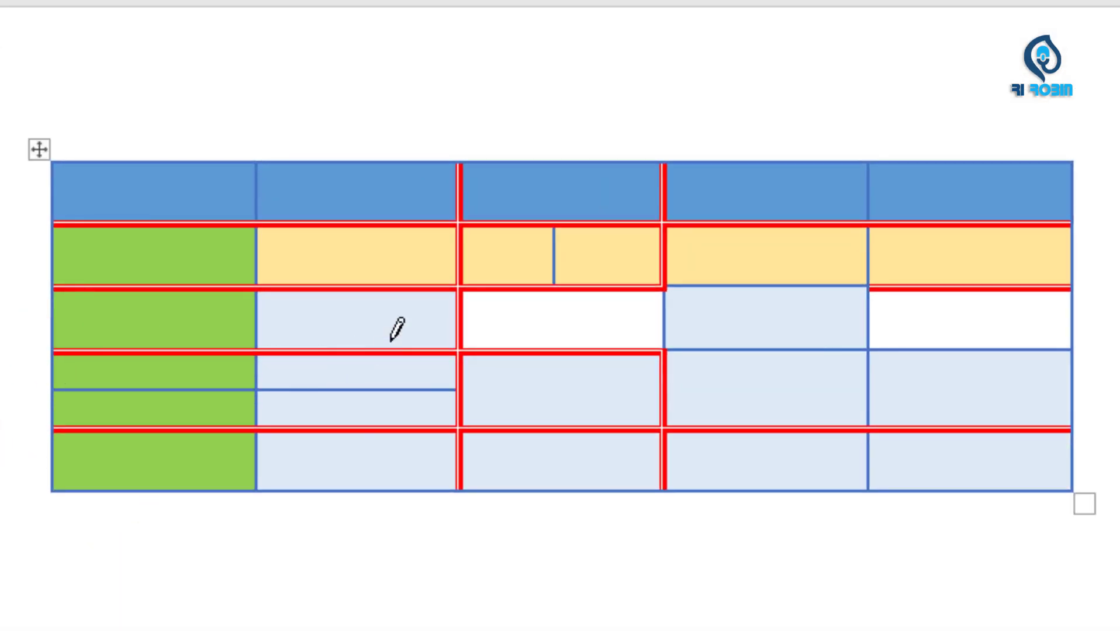
pyautogui.moveTo(776, 354); pyautogui.dragTo(776, 489)
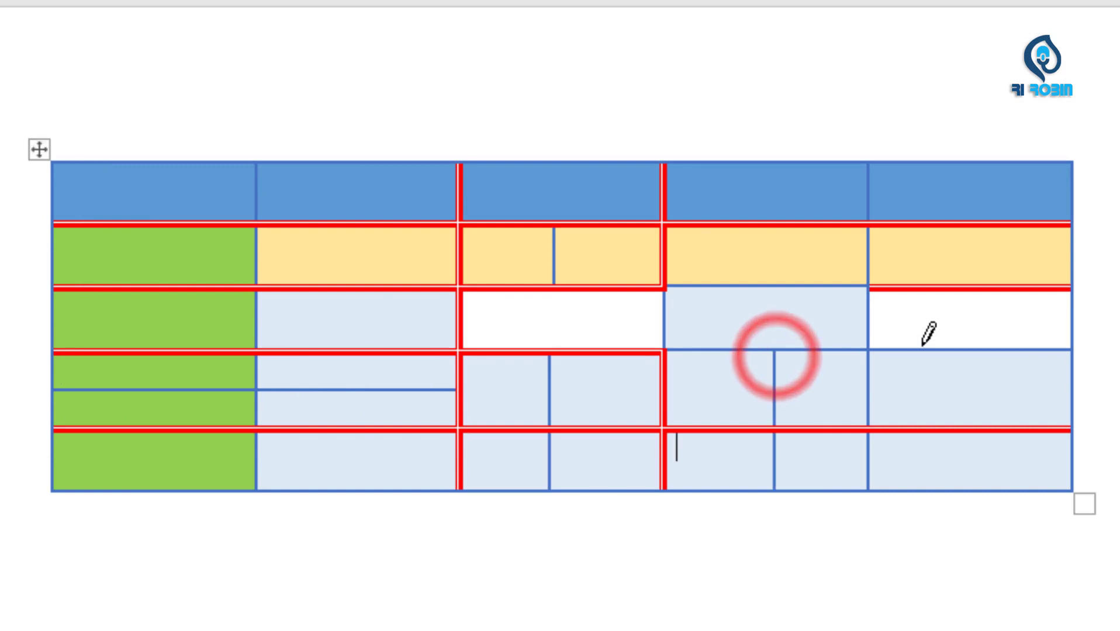
pyautogui.moveTo(969, 352); pyautogui.dragTo(970, 489)
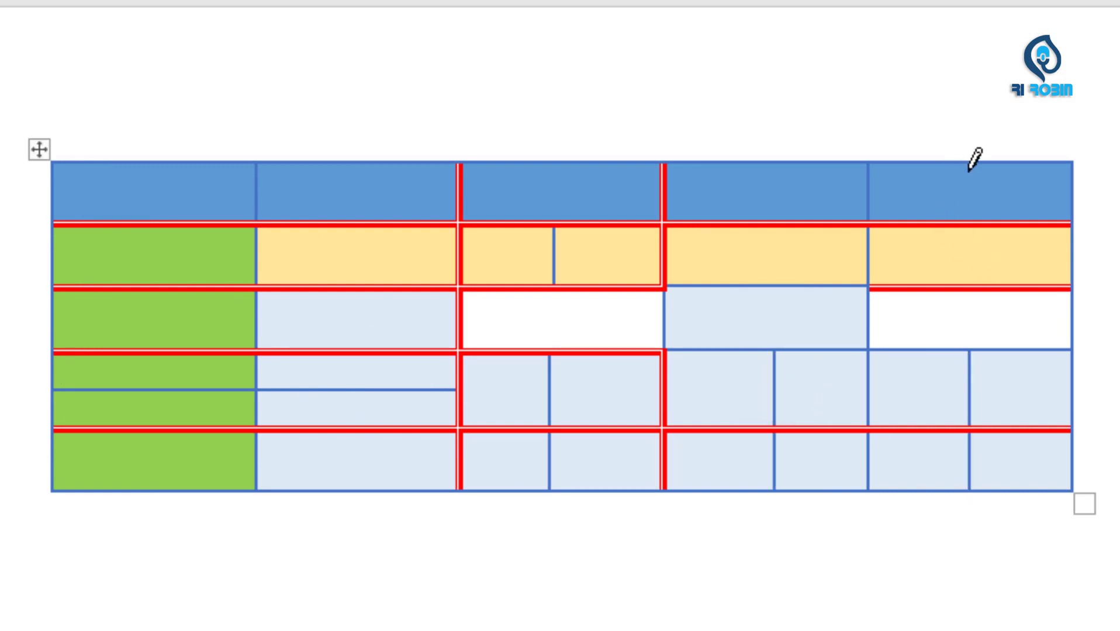
pyautogui.moveTo(975, 159); pyautogui.dragTo(970, 349)
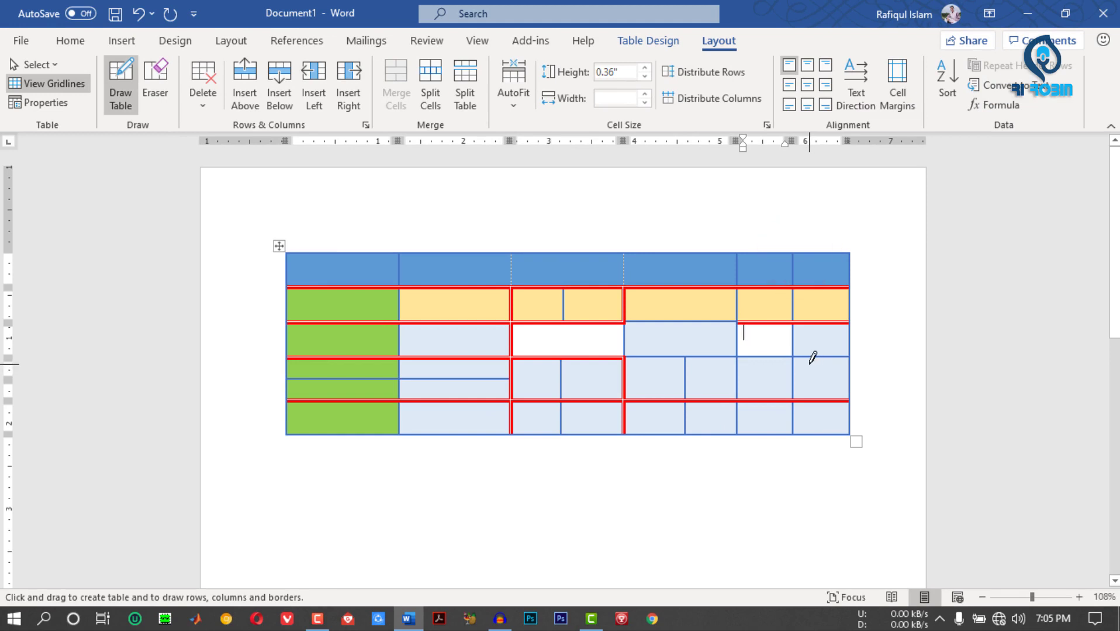
# - Erase the fourth-column dividers in rows 4–5 and the last column's dividers in rows 2–3
pyautogui.click(157, 89)
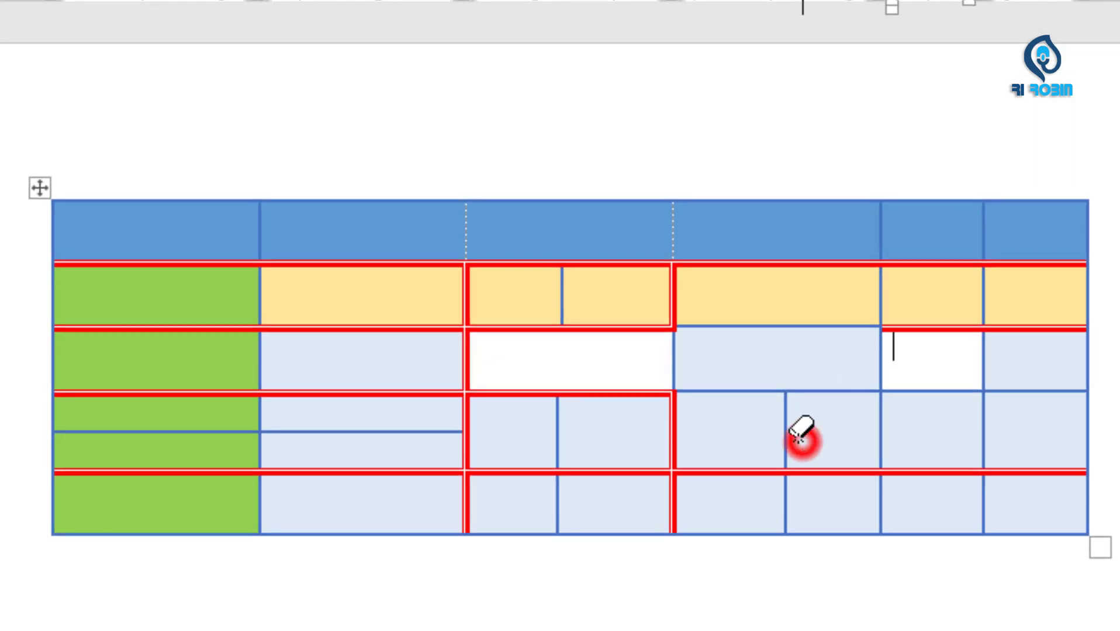
pyautogui.click(798, 438)
pyautogui.click(779, 524)
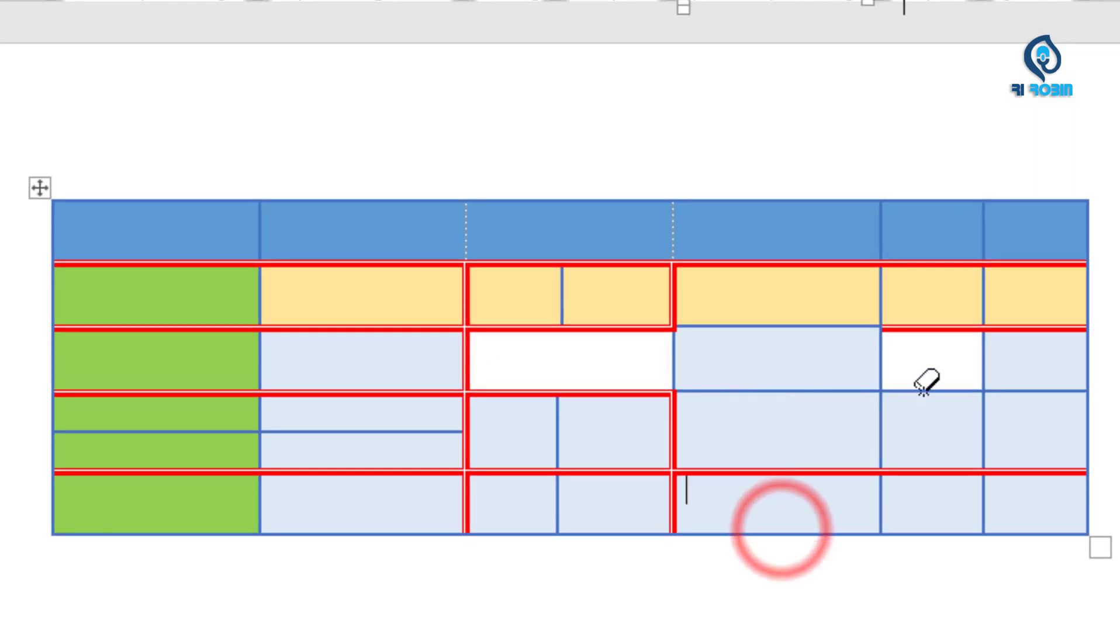
pyautogui.click(979, 362)
pyautogui.click(965, 280)
# - Erase the remaining last-column dividers to merge its bottom two cells, and rejoin row 4's split cells
pyautogui.click(994, 230)
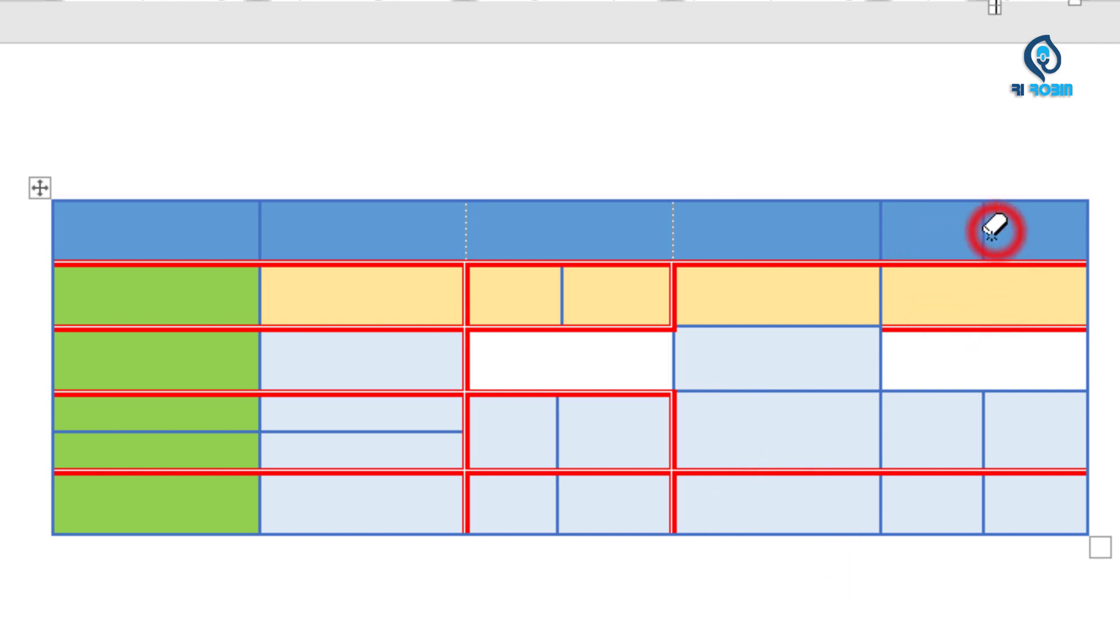
pyautogui.click(988, 435)
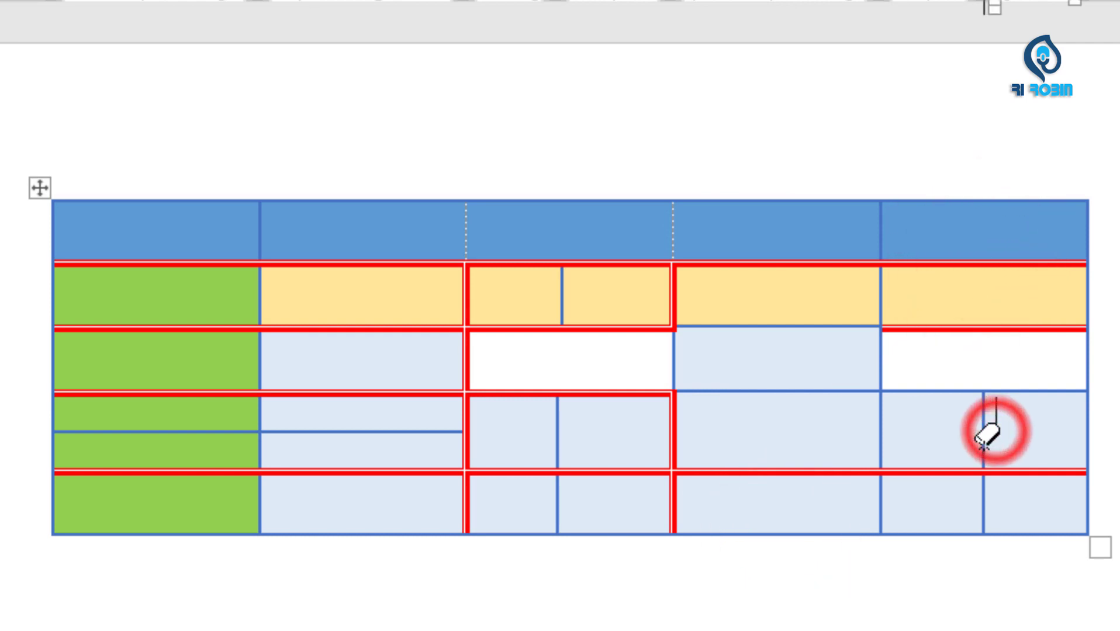
pyautogui.click(984, 515)
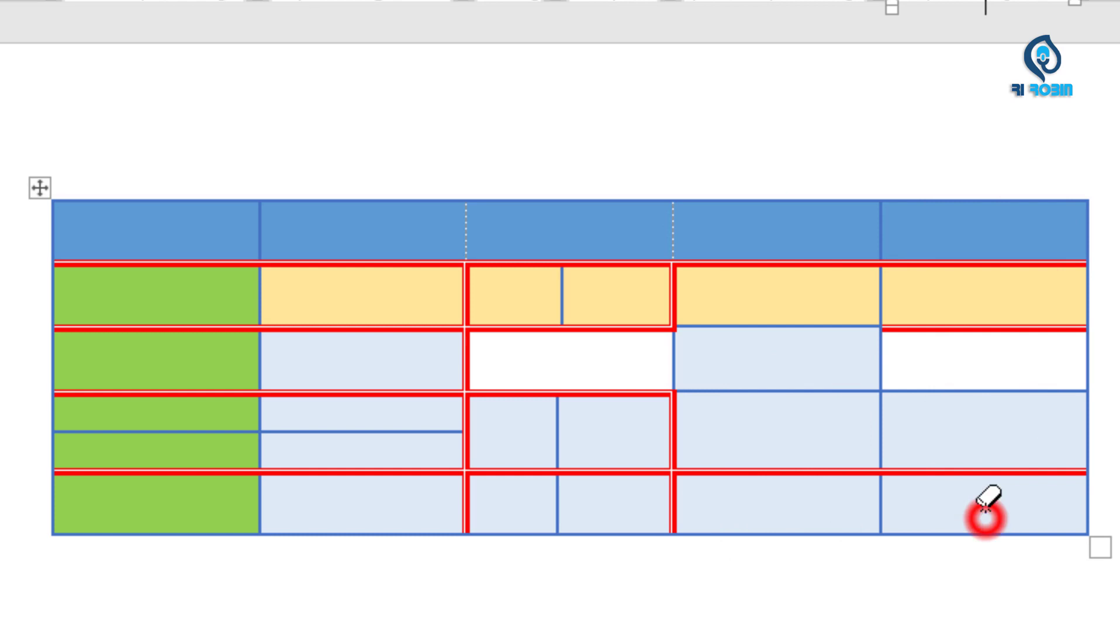
pyautogui.click(976, 471)
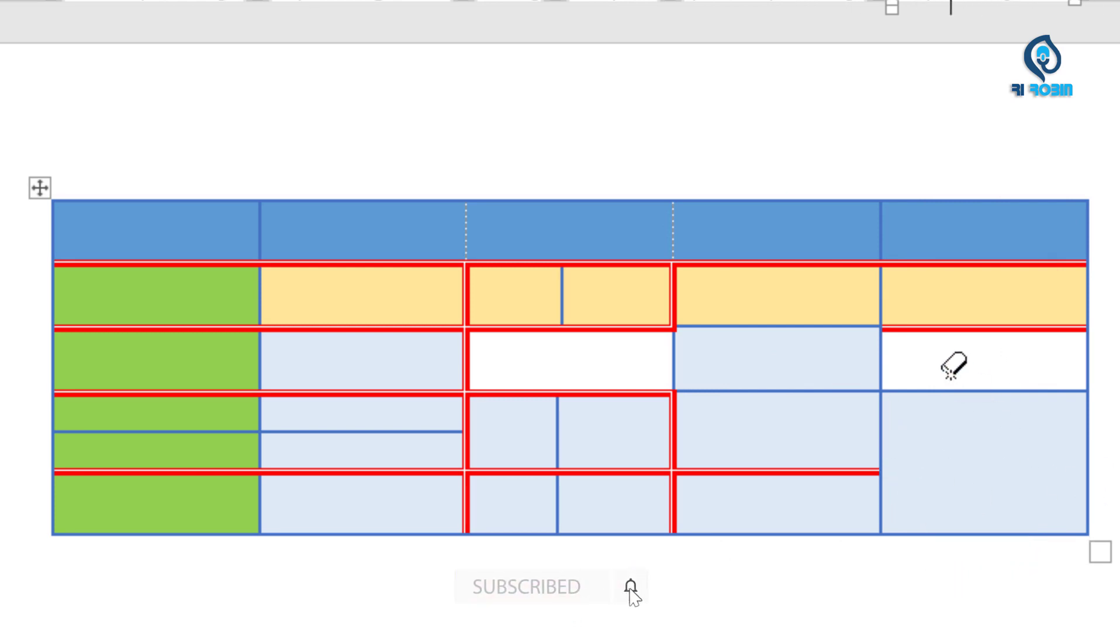
pyautogui.click(175, 431)
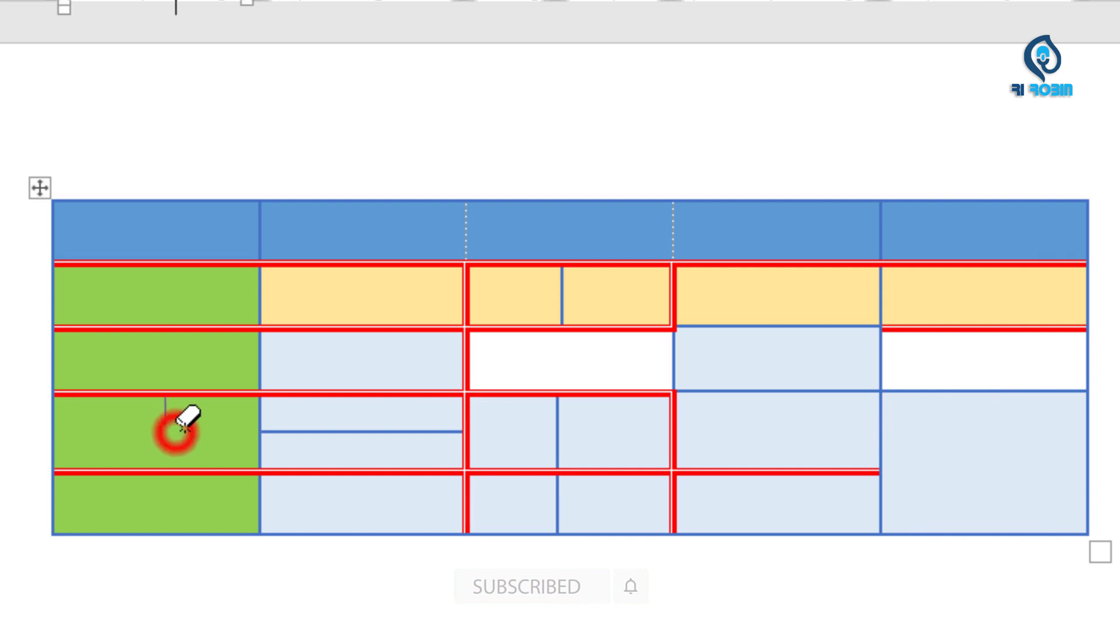
pyautogui.click(558, 426)
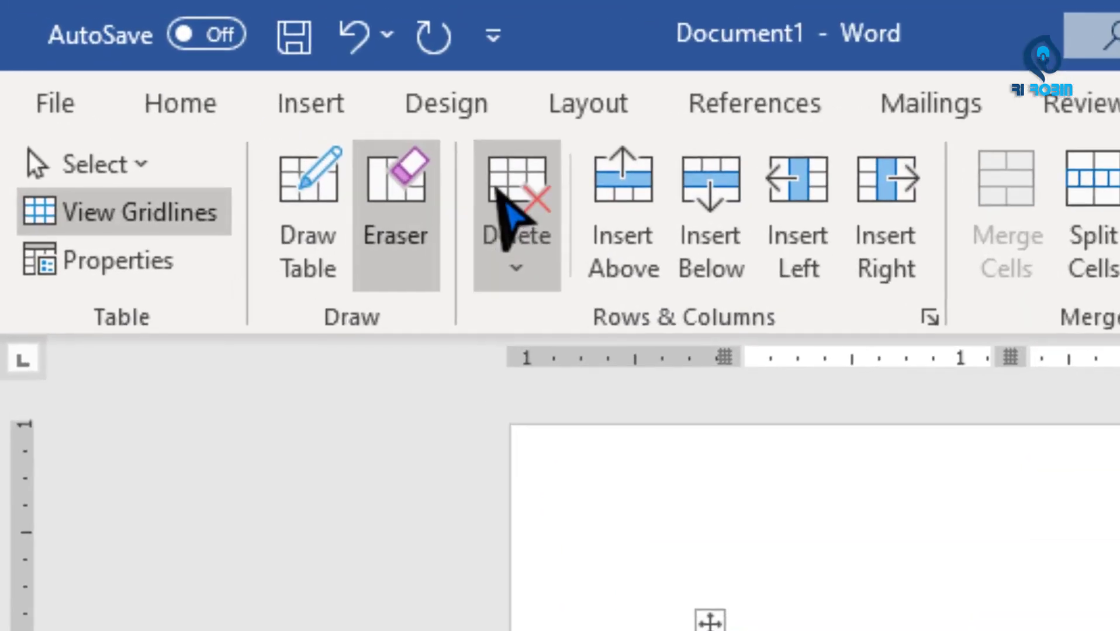
pyautogui.click(502, 193)
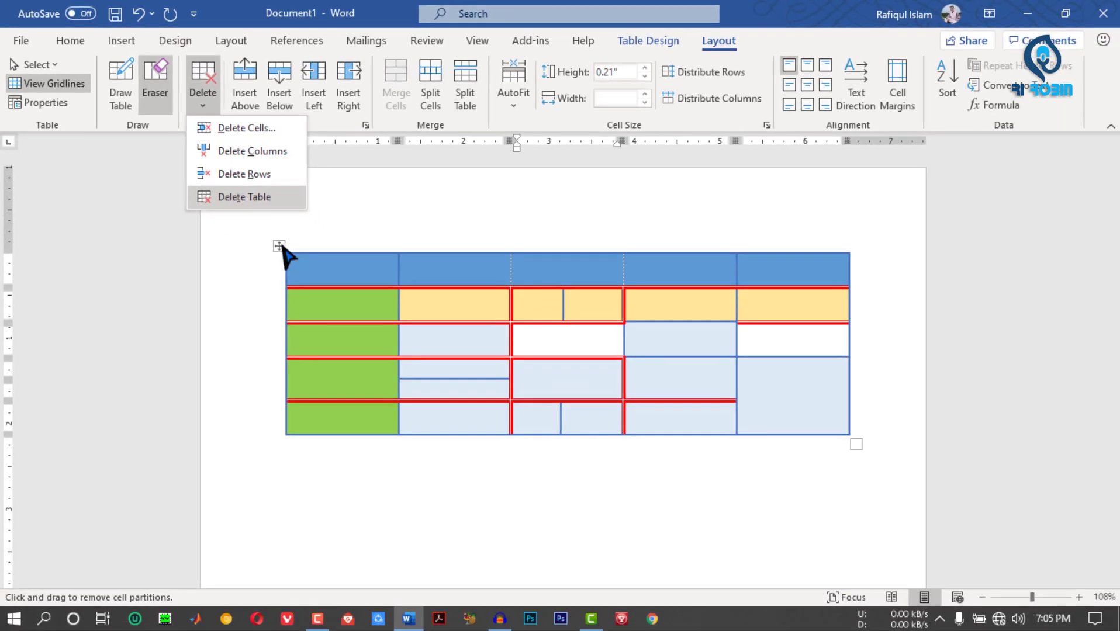
# - Turn off erasing and select the whole header row
pyautogui.click(280, 242)
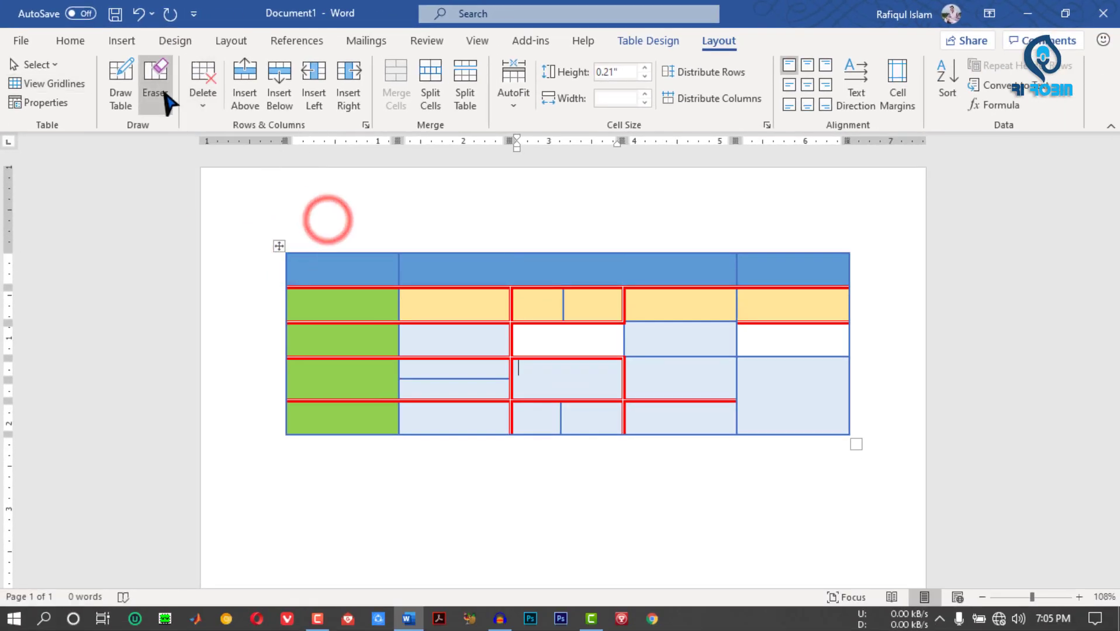
pyautogui.click(300, 275)
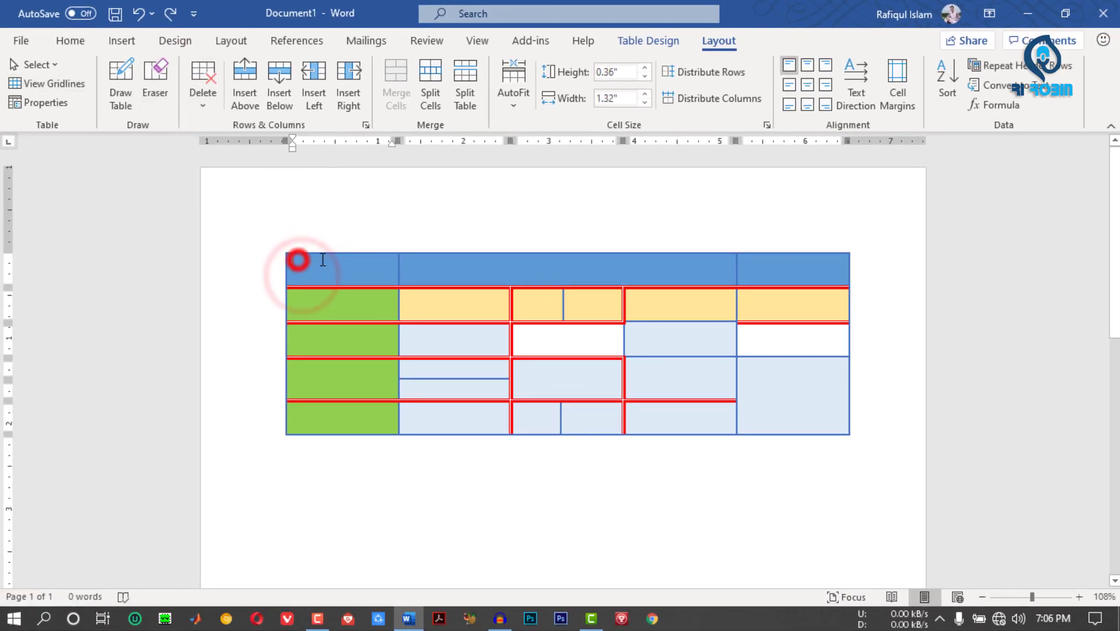
pyautogui.moveTo(300, 260); pyautogui.dragTo(770, 260)
pyautogui.click(343, 269)
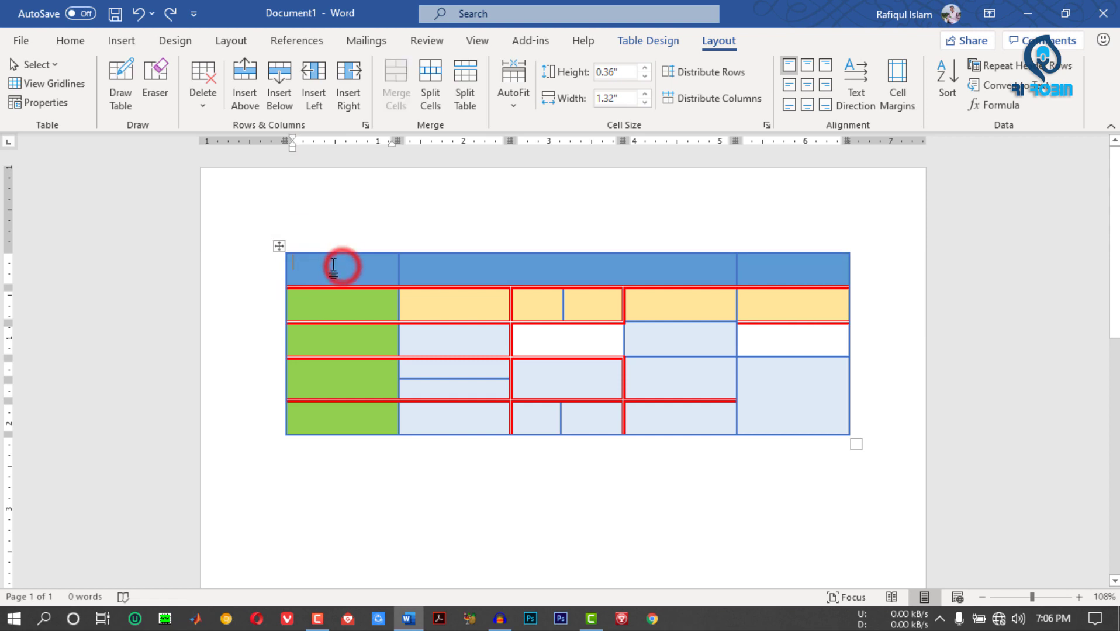
pyautogui.moveTo(311, 270); pyautogui.dragTo(847, 281)
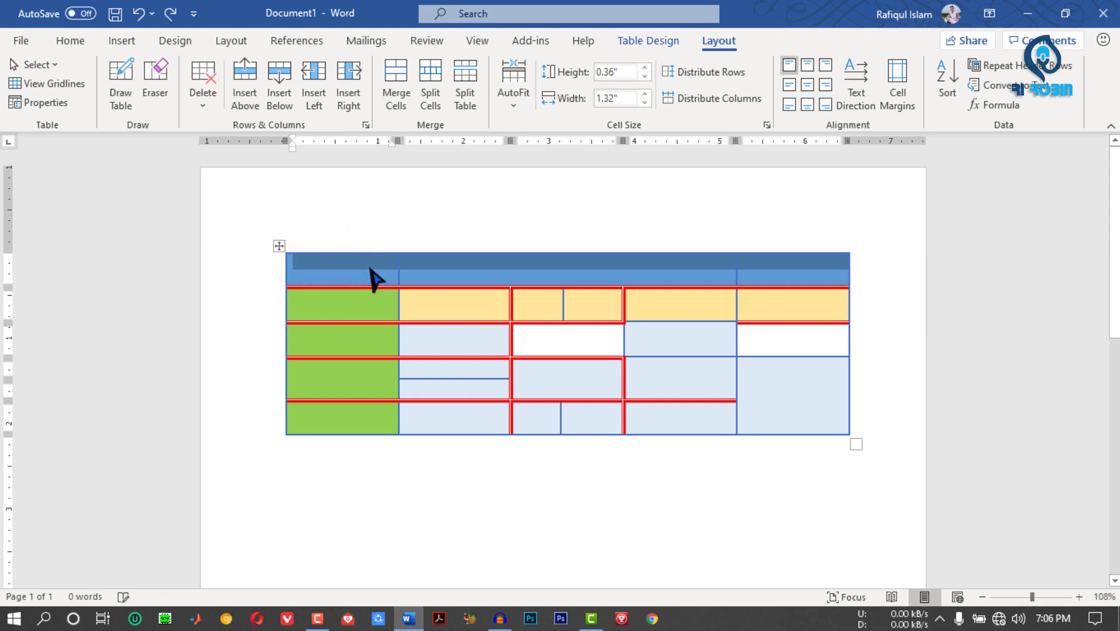
pyautogui.click(292, 274)
pyautogui.moveTo(292, 274); pyautogui.dragTo(820, 258)
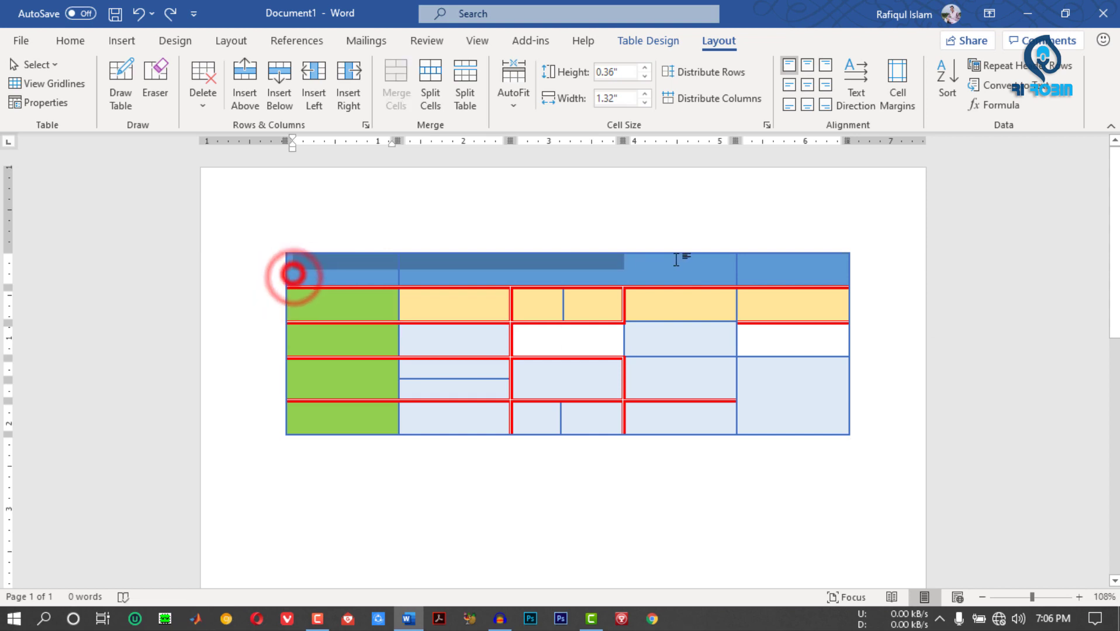
pyautogui.click(304, 273)
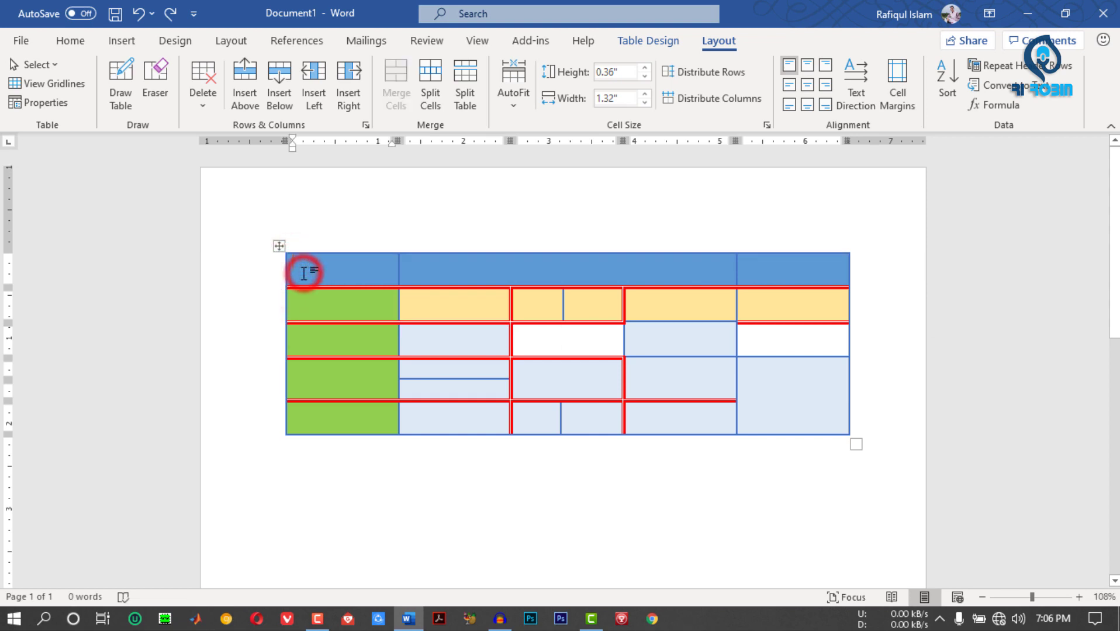
# - Select the first column and check the Delete options without deleting anything
pyautogui.click(345, 257)
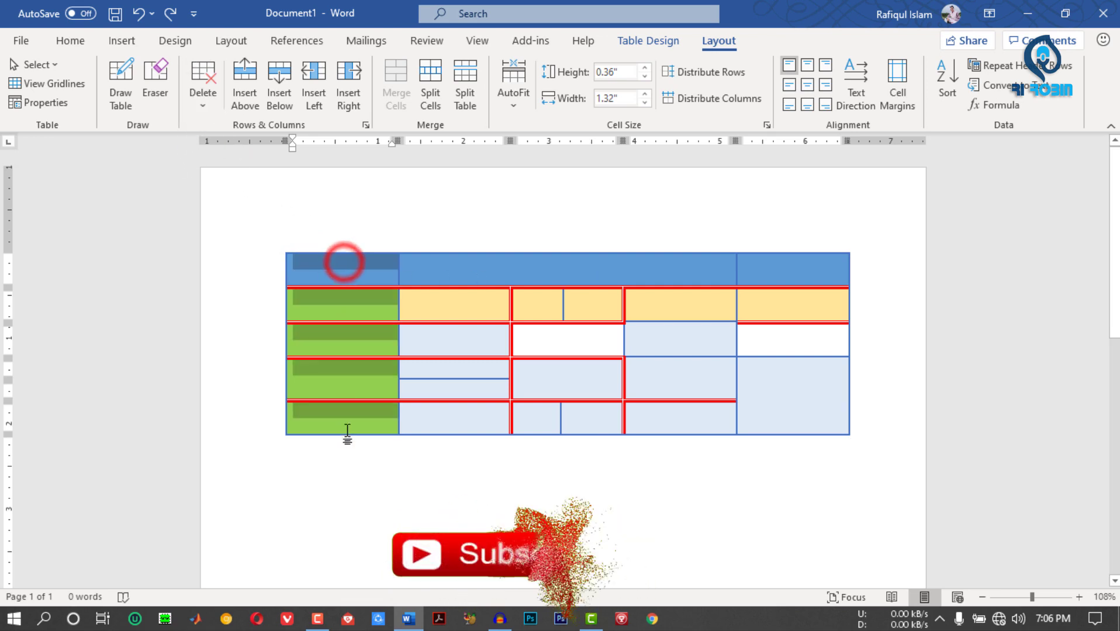
pyautogui.click(203, 87)
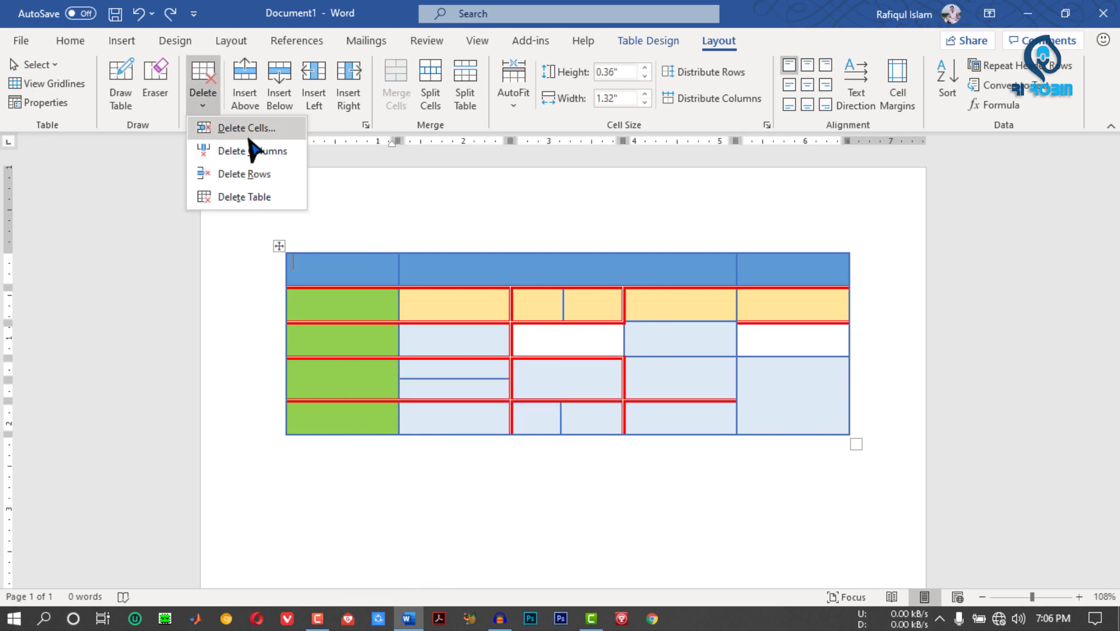
pyautogui.click(315, 264)
pyautogui.rightClick(319, 263)
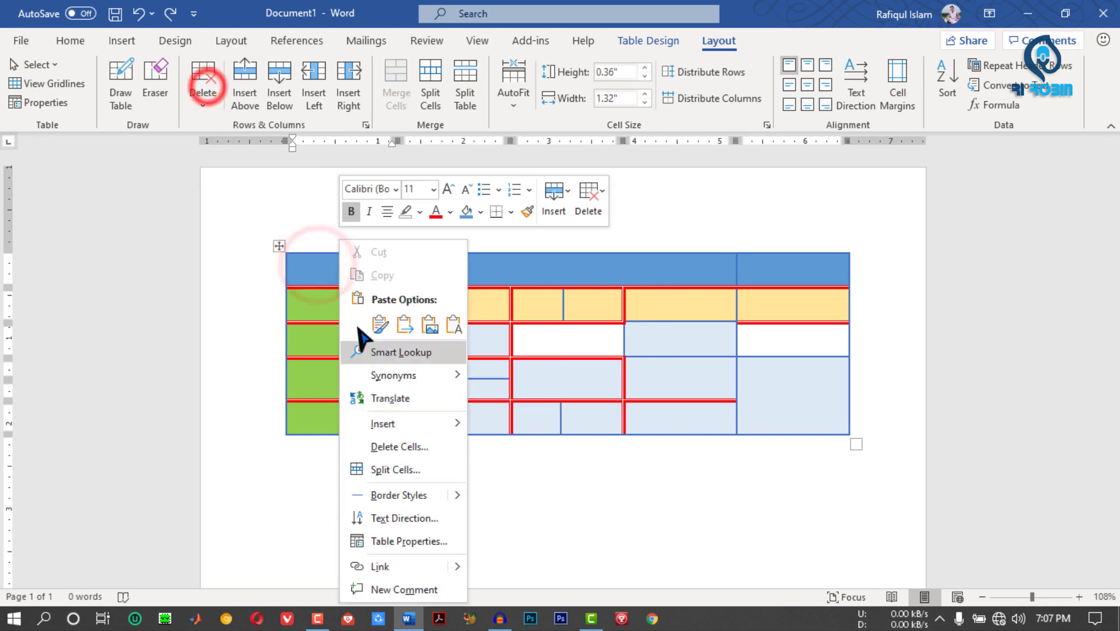
pyautogui.click(313, 264)
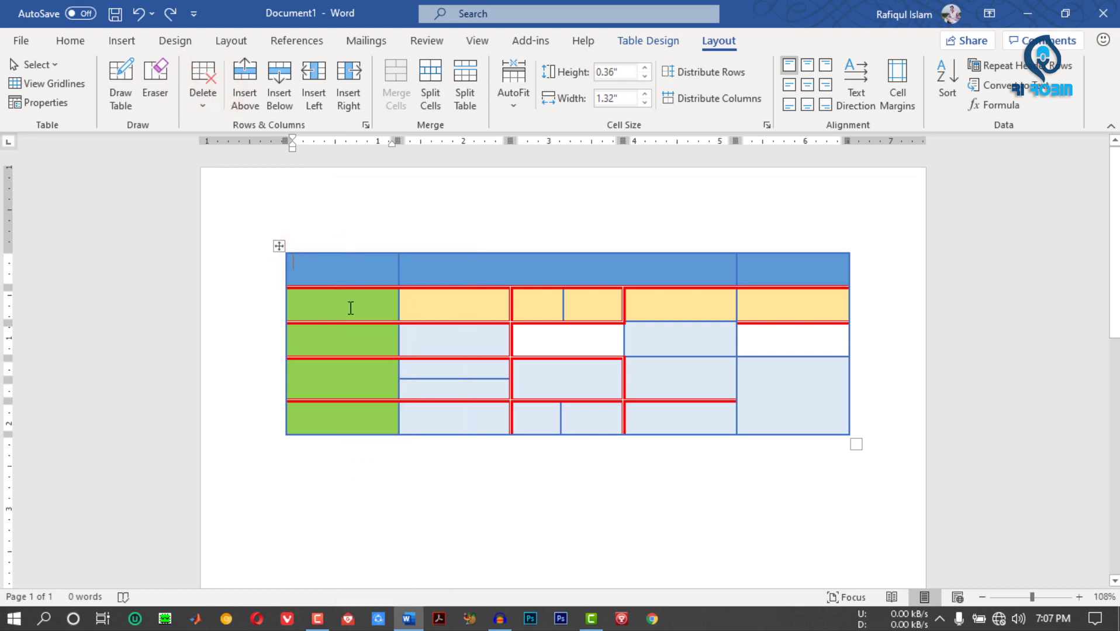
pyautogui.rightClick(339, 270)
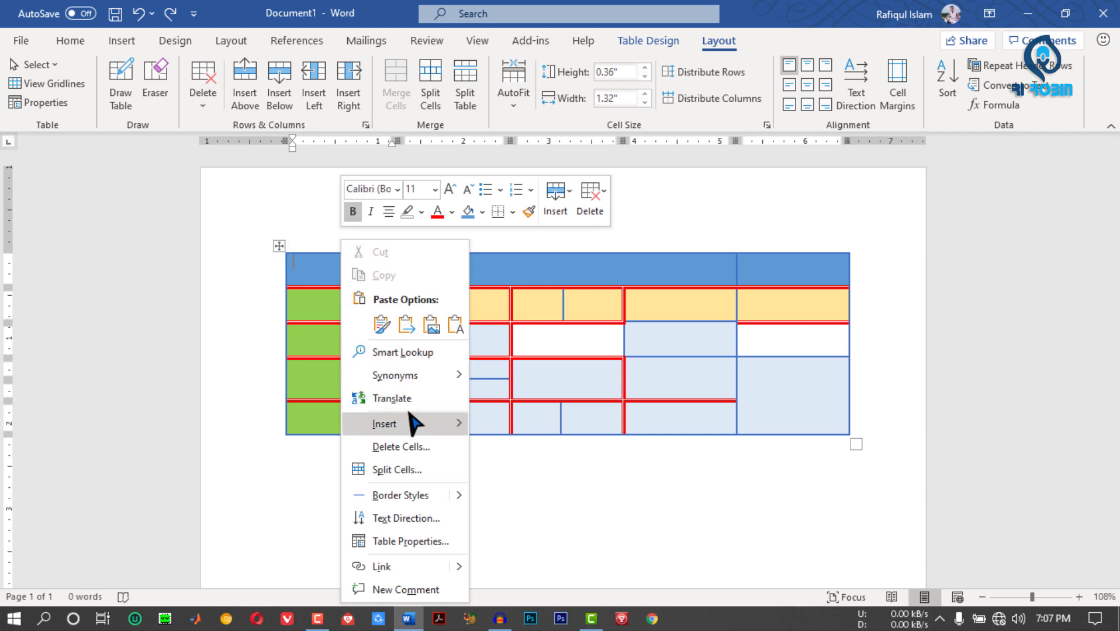
pyautogui.click(409, 448)
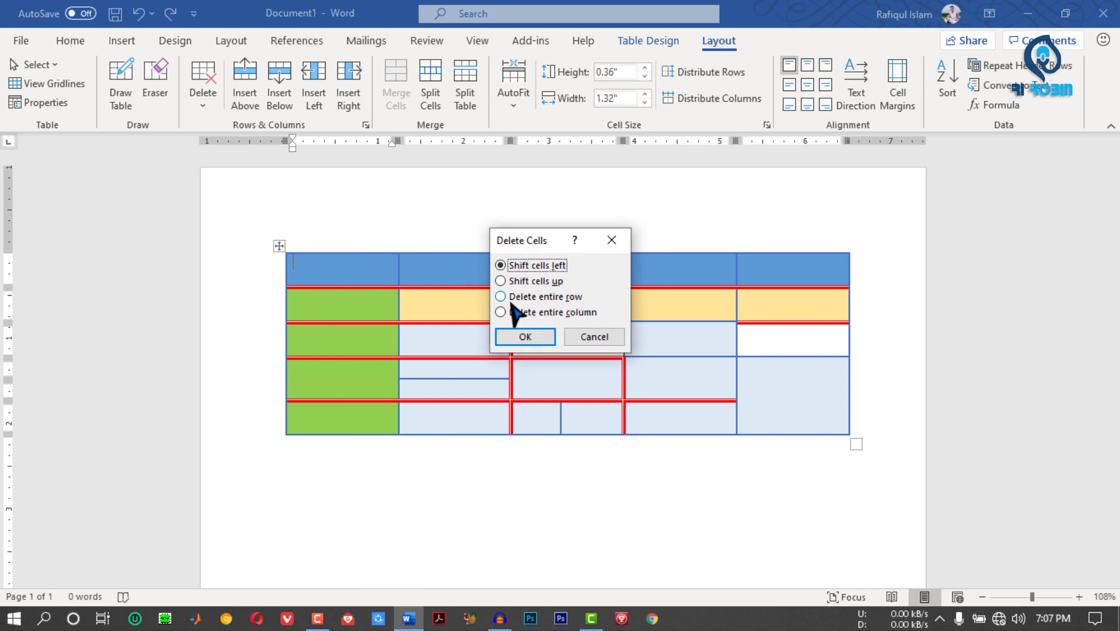
pyautogui.click(539, 295)
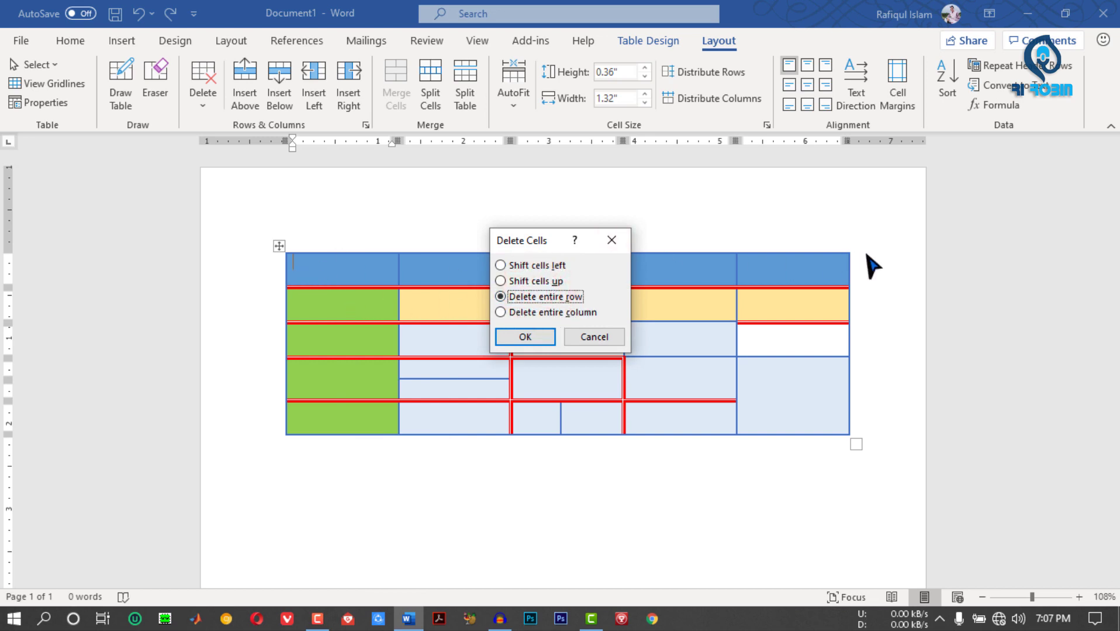
pyautogui.click(555, 314)
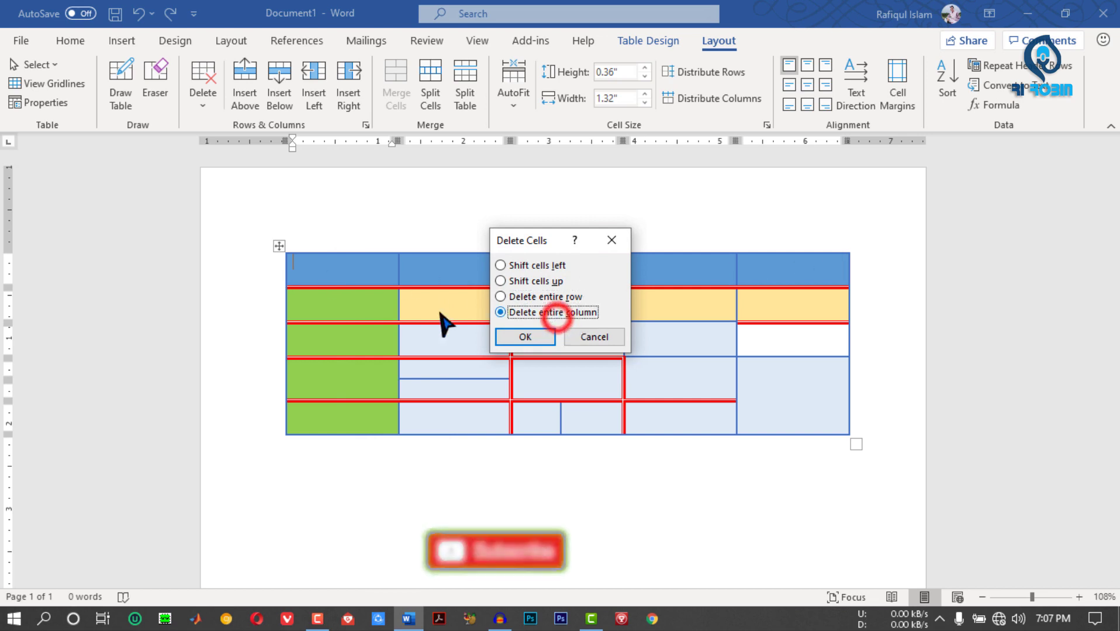
pyautogui.click(532, 281)
pyautogui.click(513, 265)
pyautogui.click(596, 337)
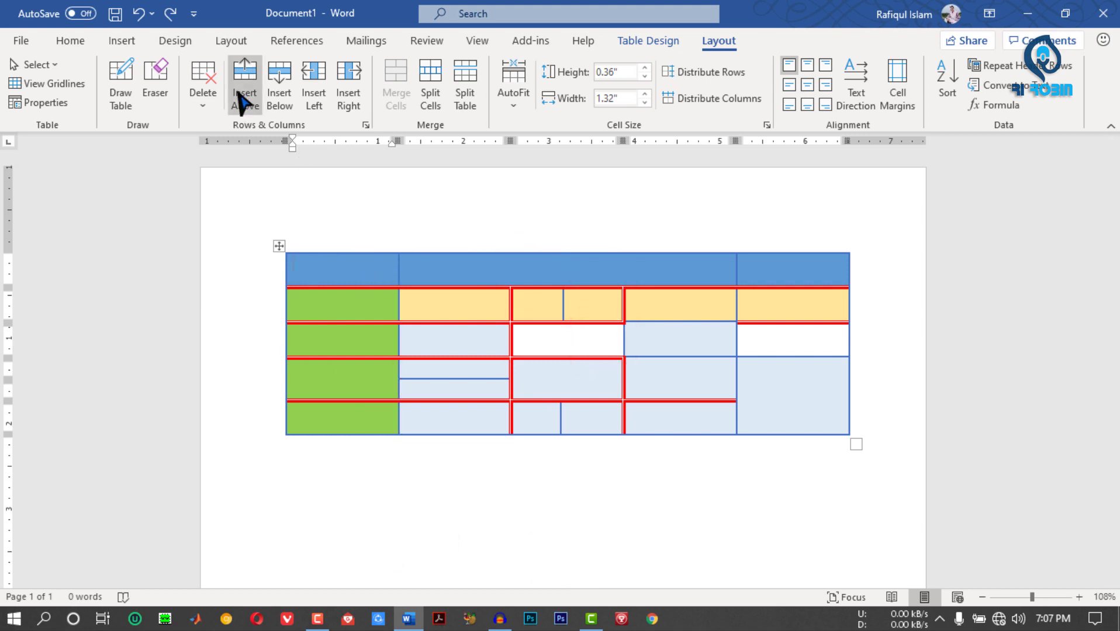
# - Add another row and number the first-column cells 1, 2, 3 and 4
pyautogui.hotkey('ctrl', 'y')
pyautogui.click(322, 275)
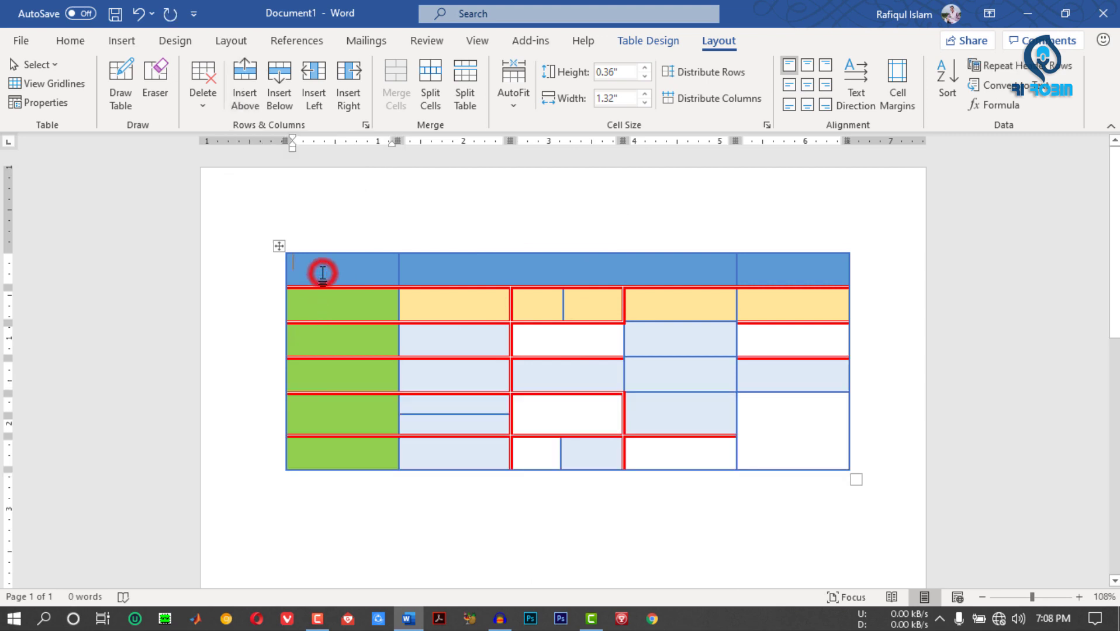
pyautogui.write('1')
pyautogui.click(327, 307)
pyautogui.write('2')
pyautogui.click(323, 332)
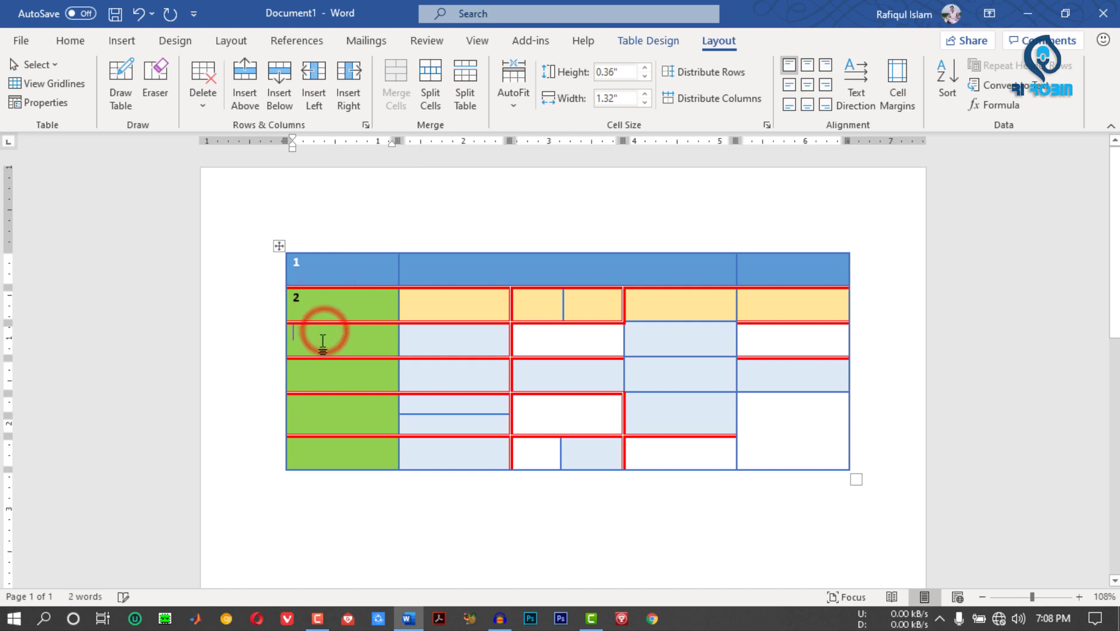
pyautogui.write('3')
pyautogui.click(319, 366)
pyautogui.write('4')
# - Insert an empty row above row 4, then undo it
pyautogui.click(368, 313)
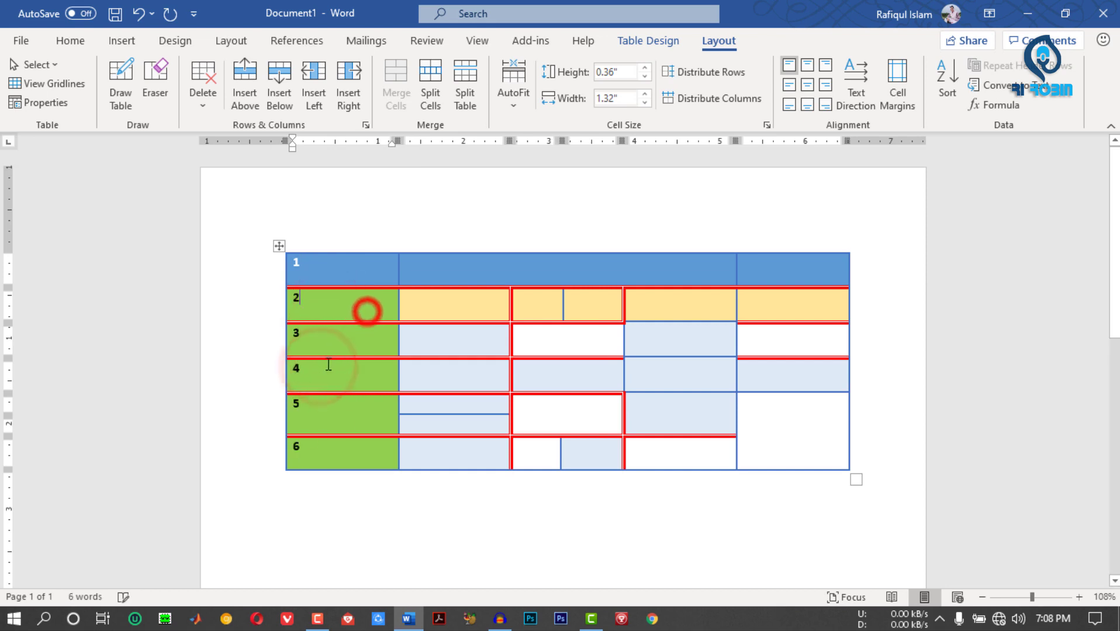
pyautogui.click(319, 372)
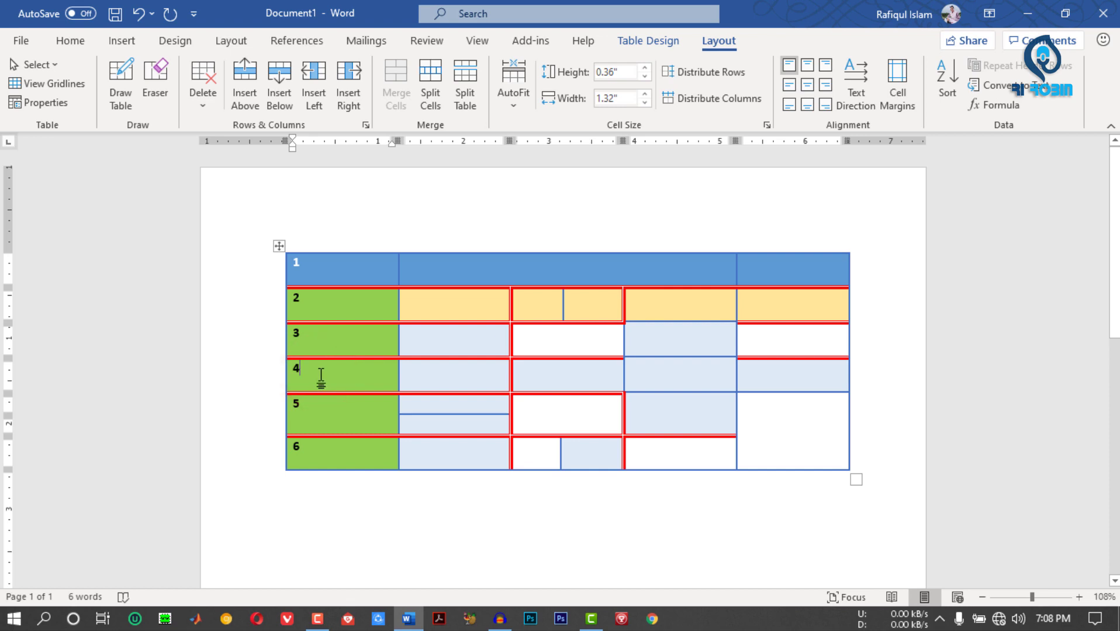
pyautogui.click(245, 87)
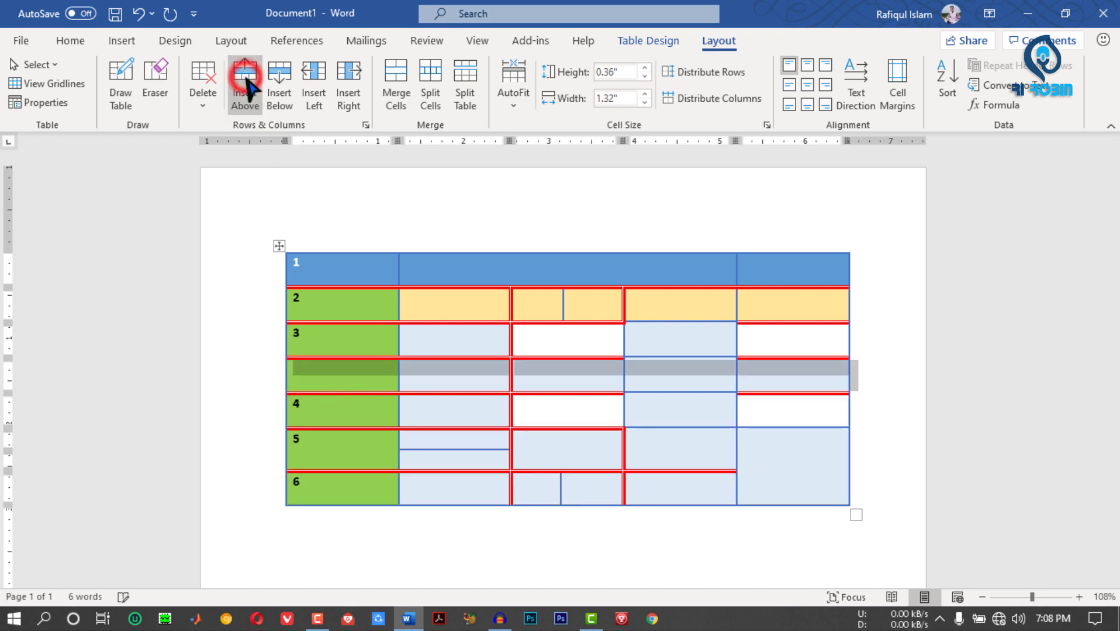
pyautogui.click(304, 373)
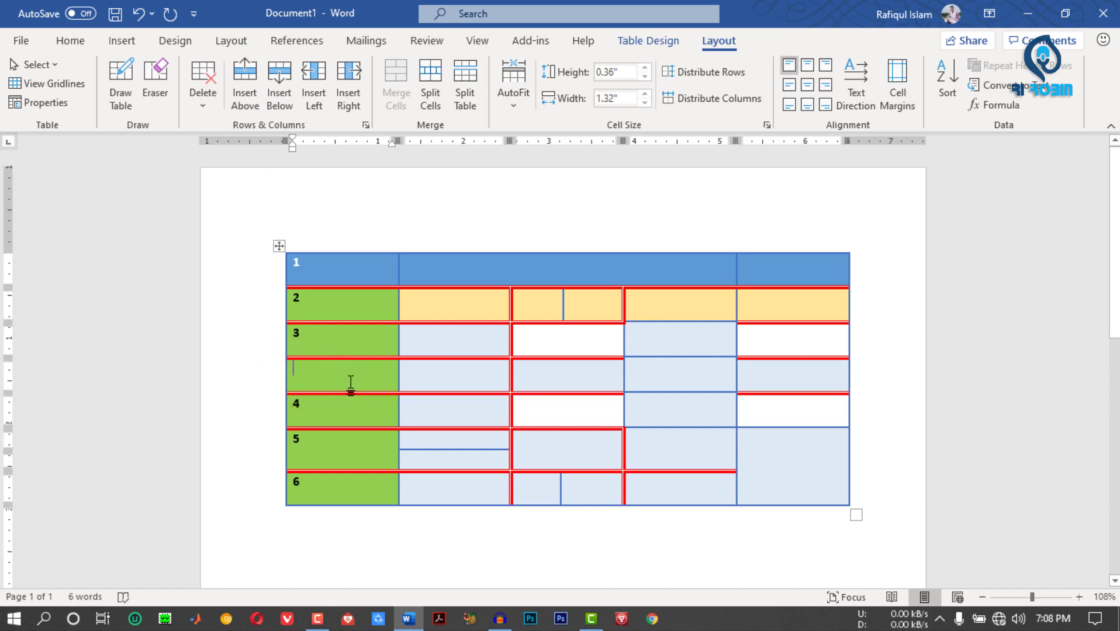
pyautogui.hotkey('ctrl', 'z')
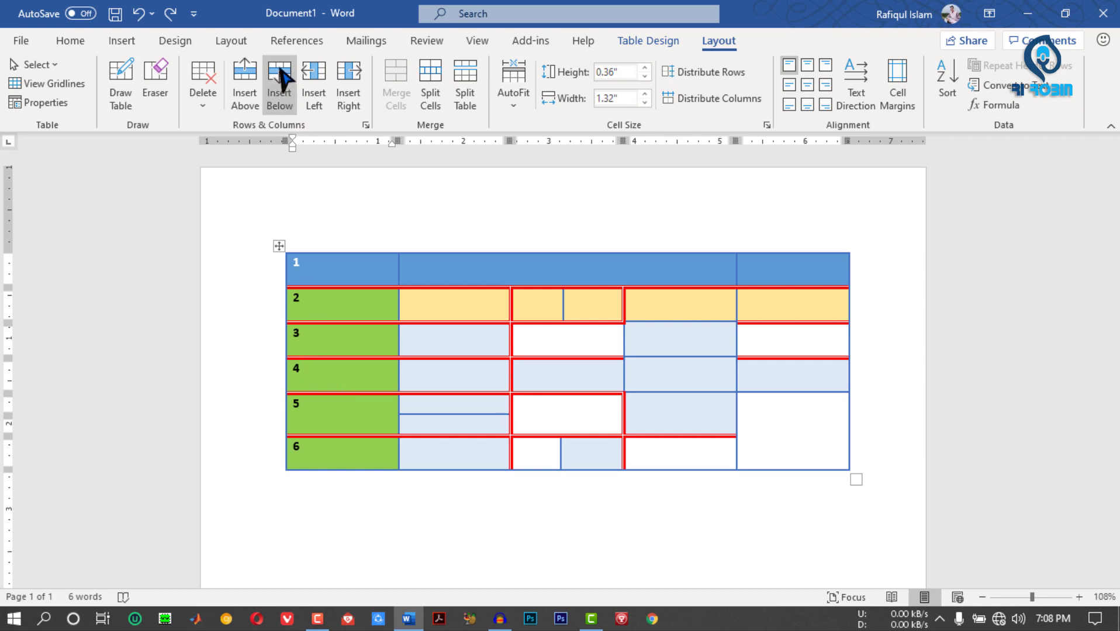
# - Try inserting a row below row 4 and columns beside the numbered column, undoing each
pyautogui.click(279, 76)
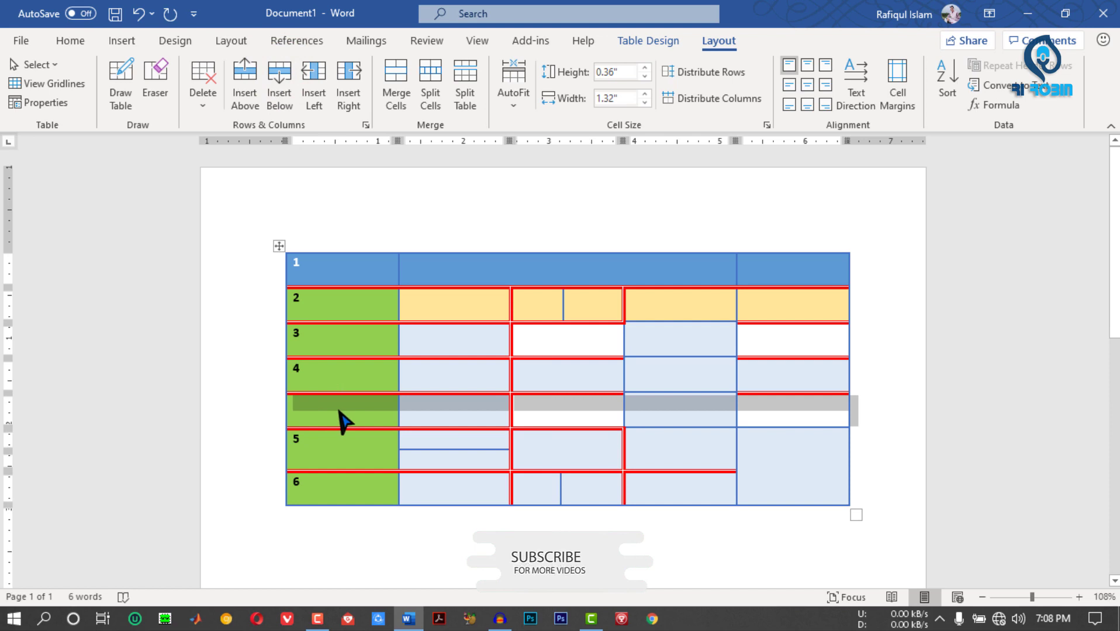
pyautogui.hotkey('ctrl', 'z')
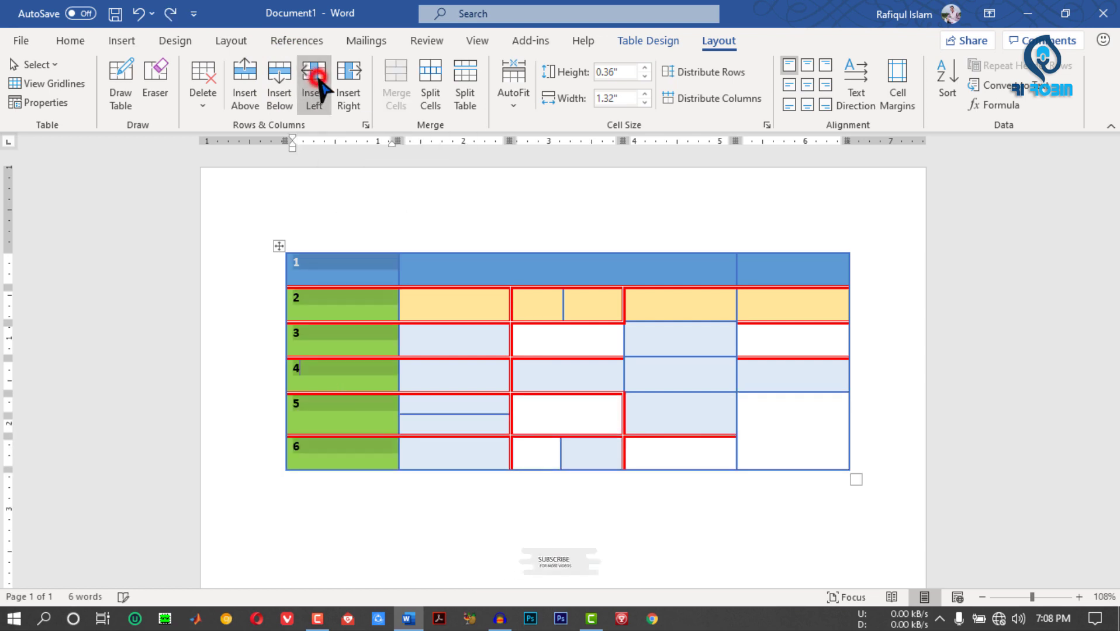
pyautogui.click(316, 88)
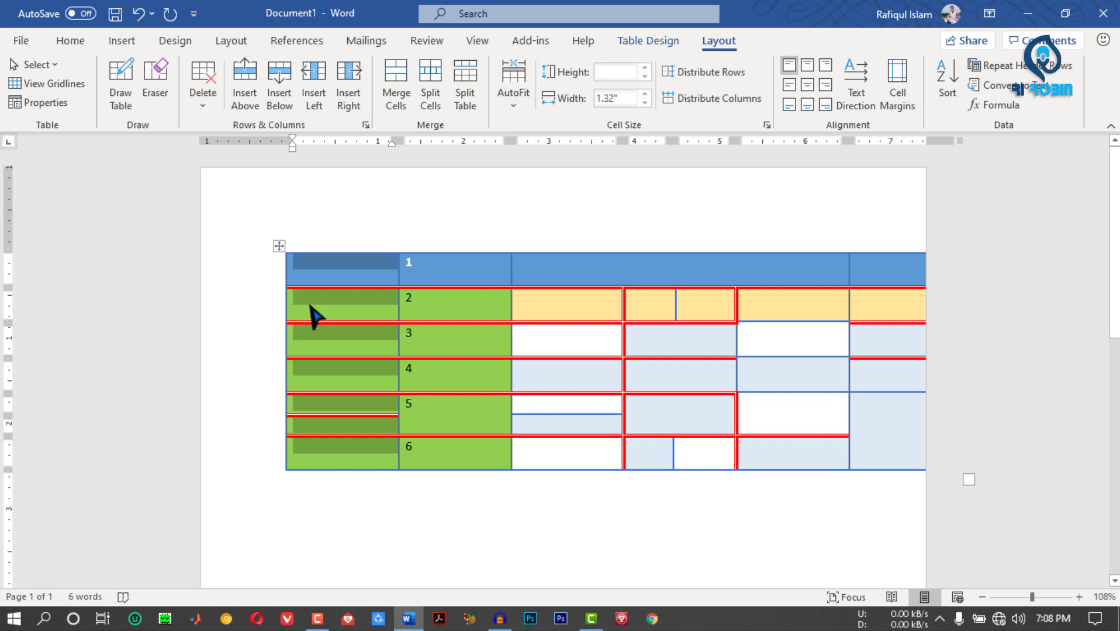
pyautogui.click(437, 335)
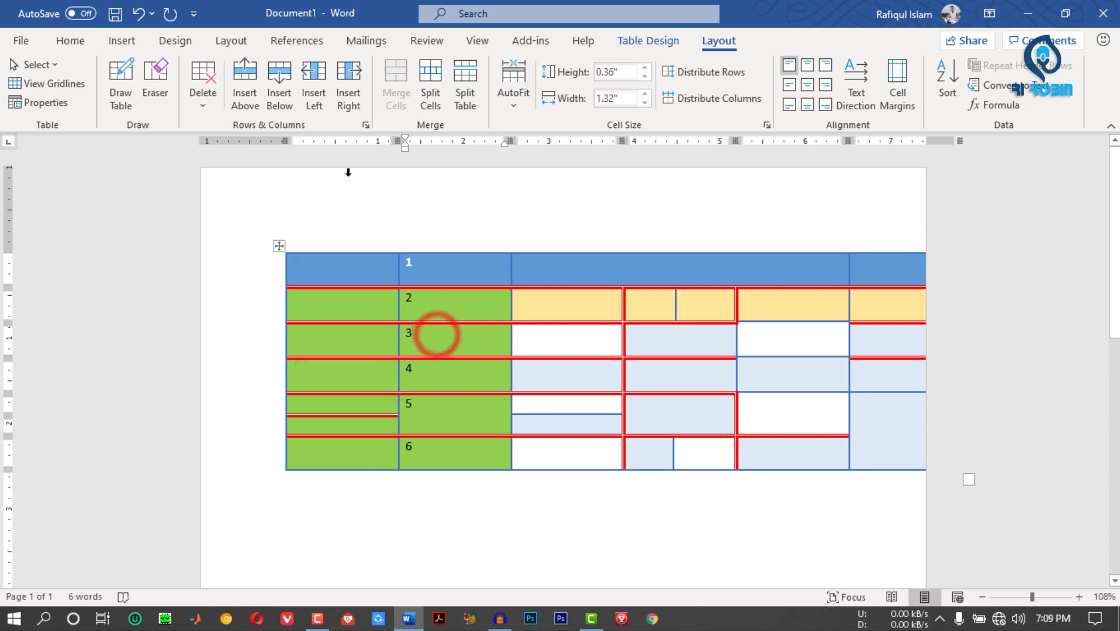
pyautogui.click(348, 88)
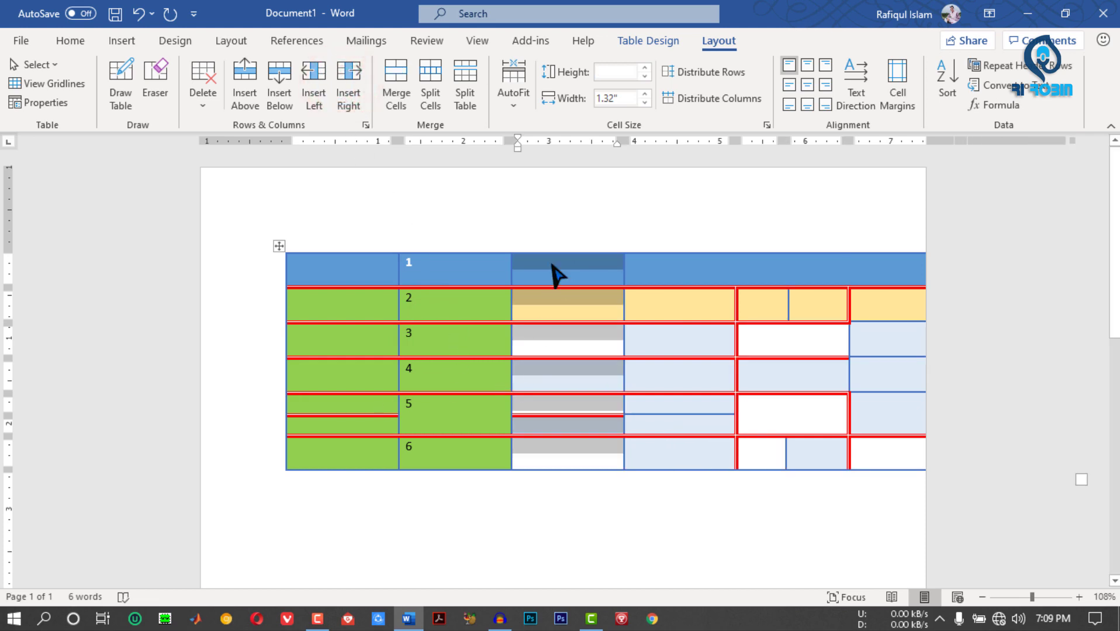
pyautogui.click(139, 14)
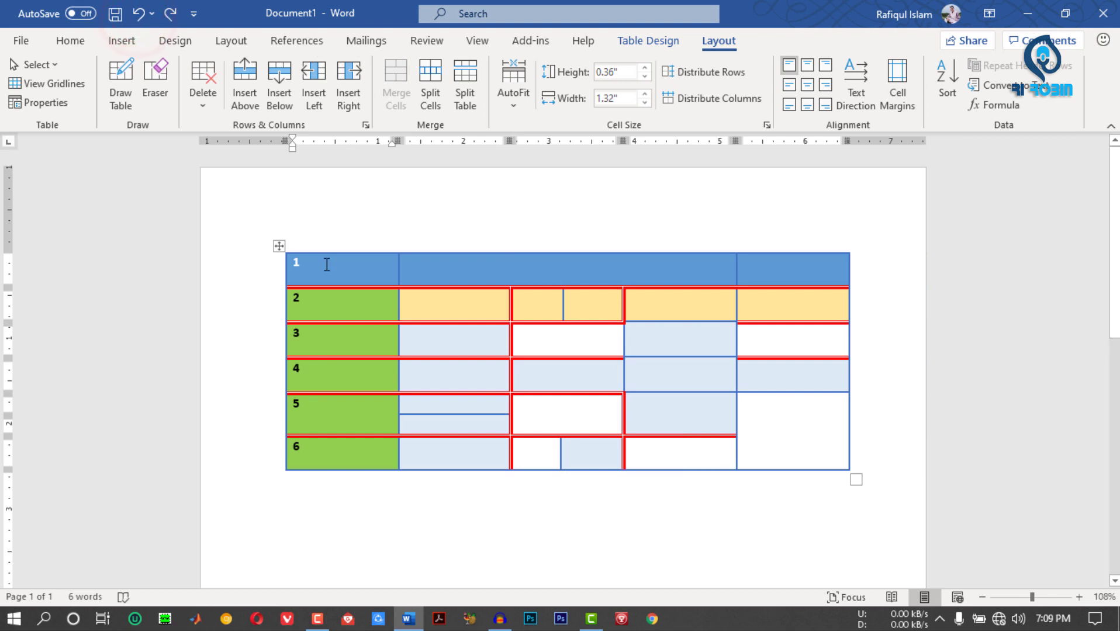
pyautogui.rightClick(339, 342)
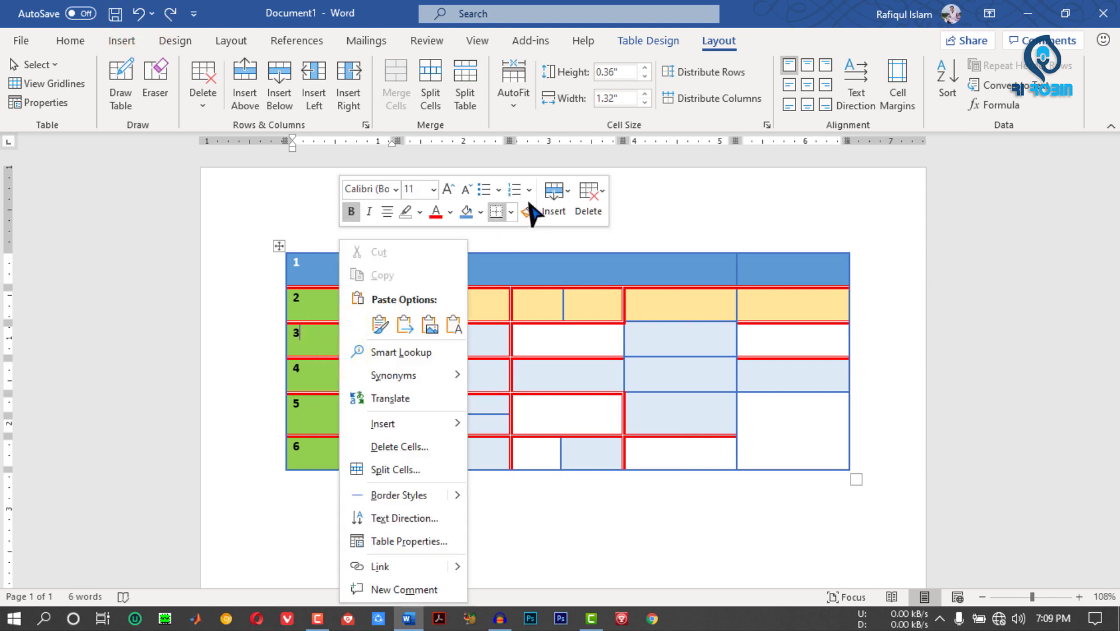
pyautogui.click(568, 197)
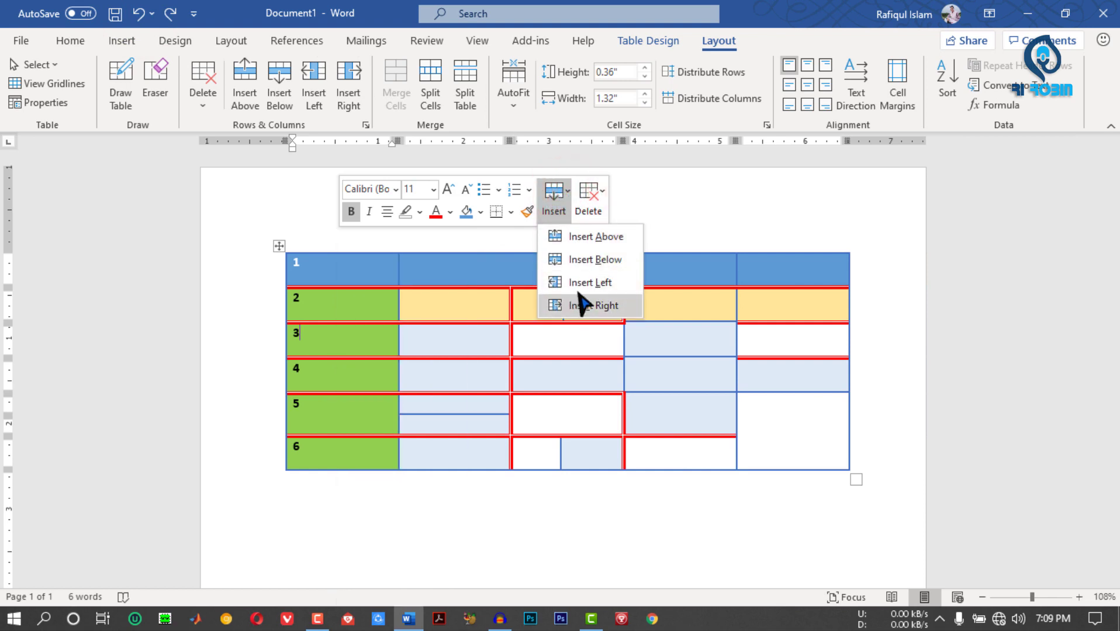
pyautogui.click(597, 198)
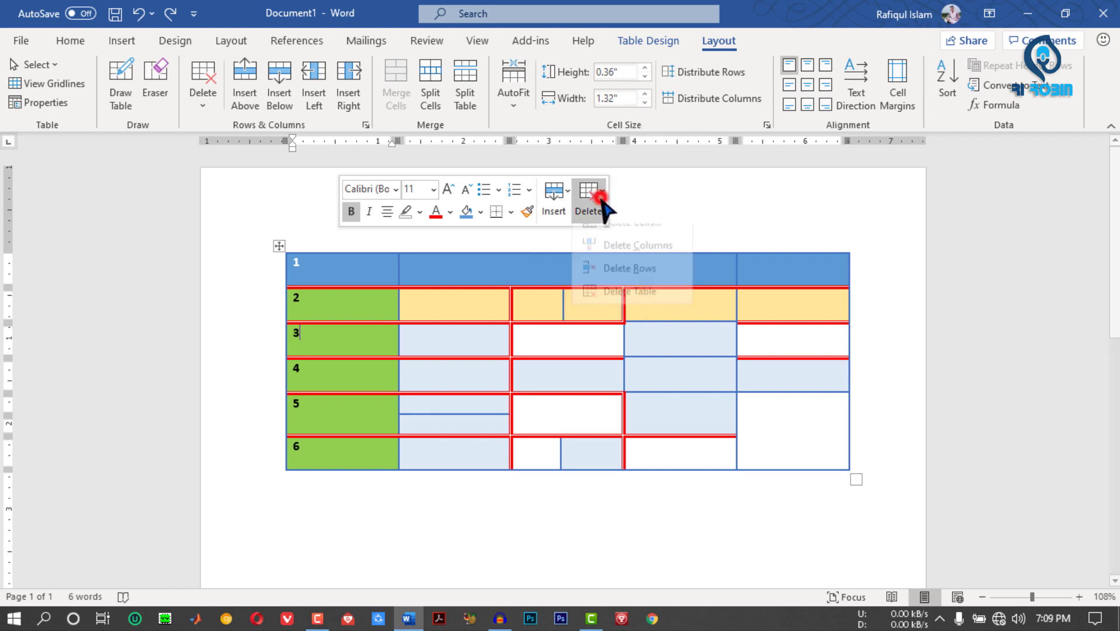
pyautogui.click(350, 342)
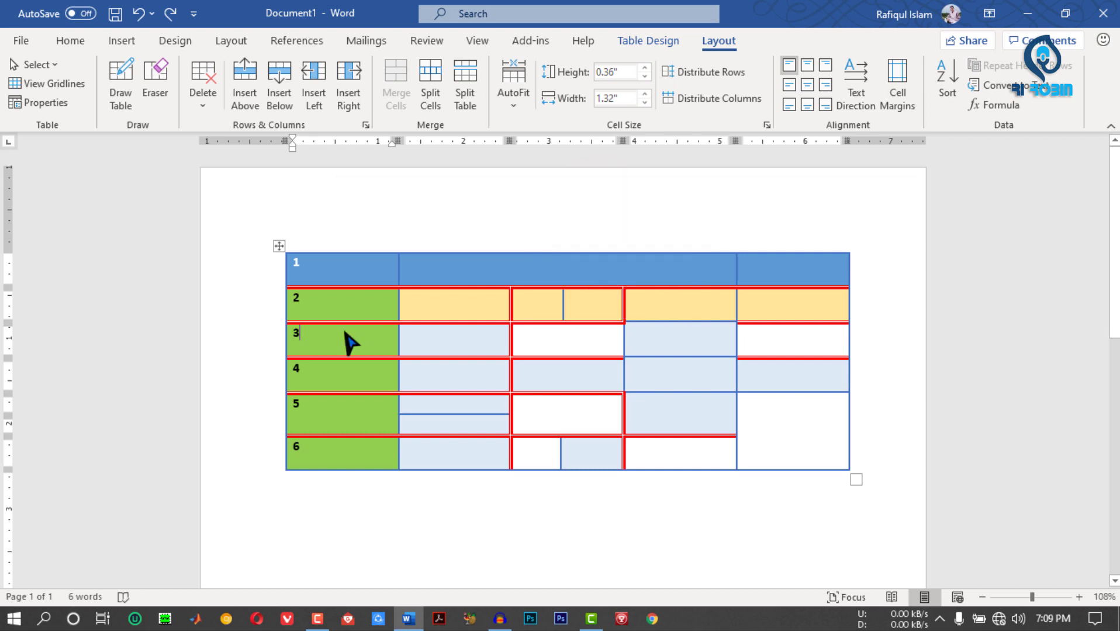
pyautogui.rightClick(344, 331)
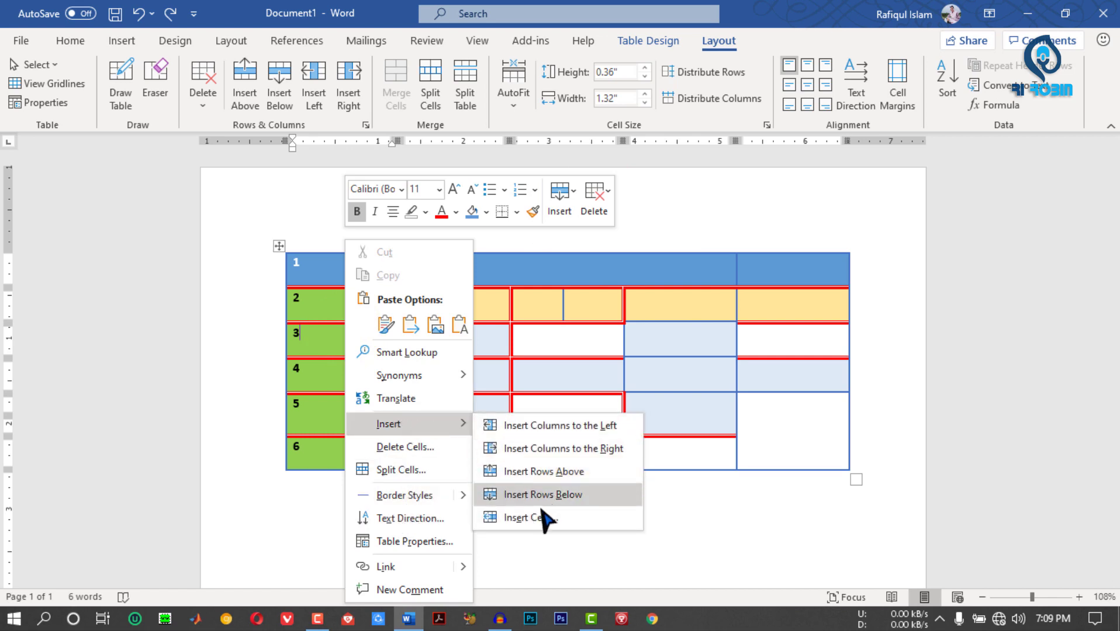
pyautogui.click(319, 346)
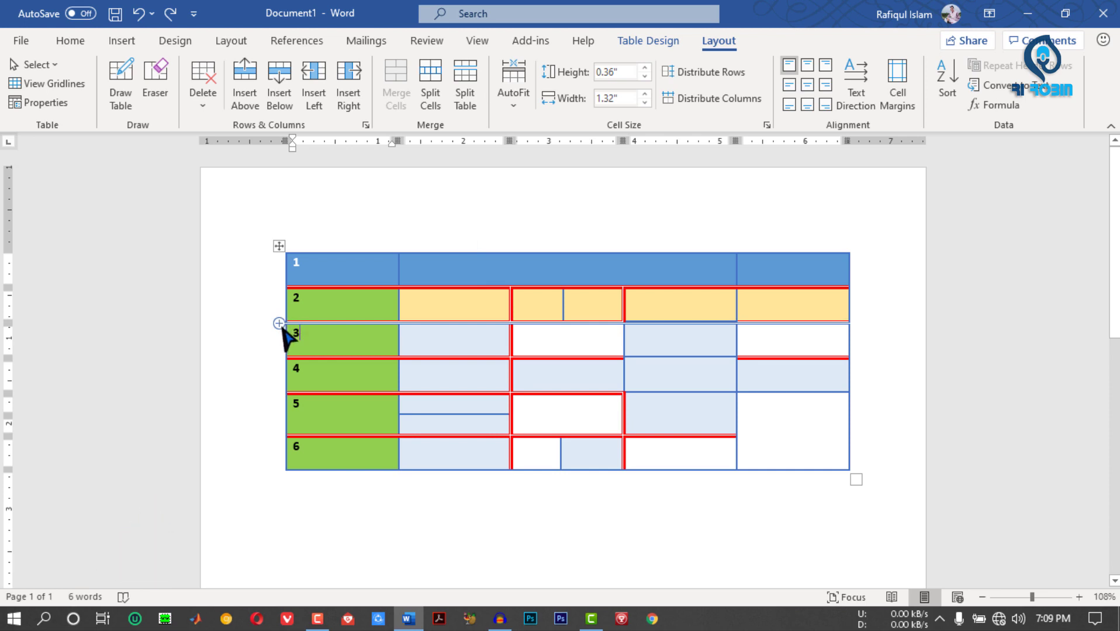
pyautogui.click(279, 323)
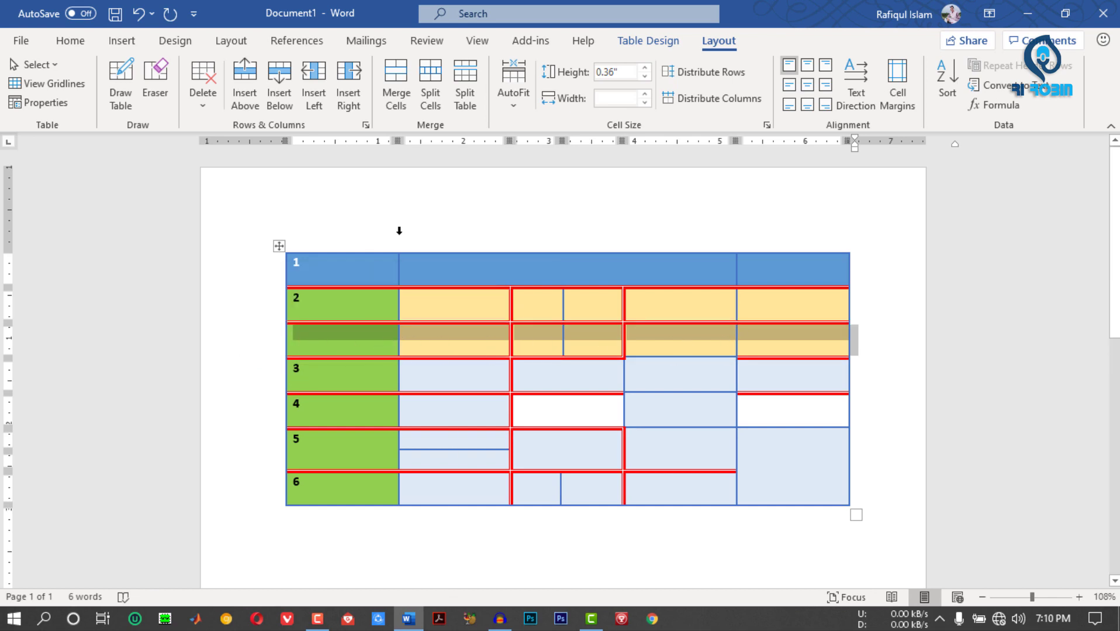
pyautogui.click(365, 336)
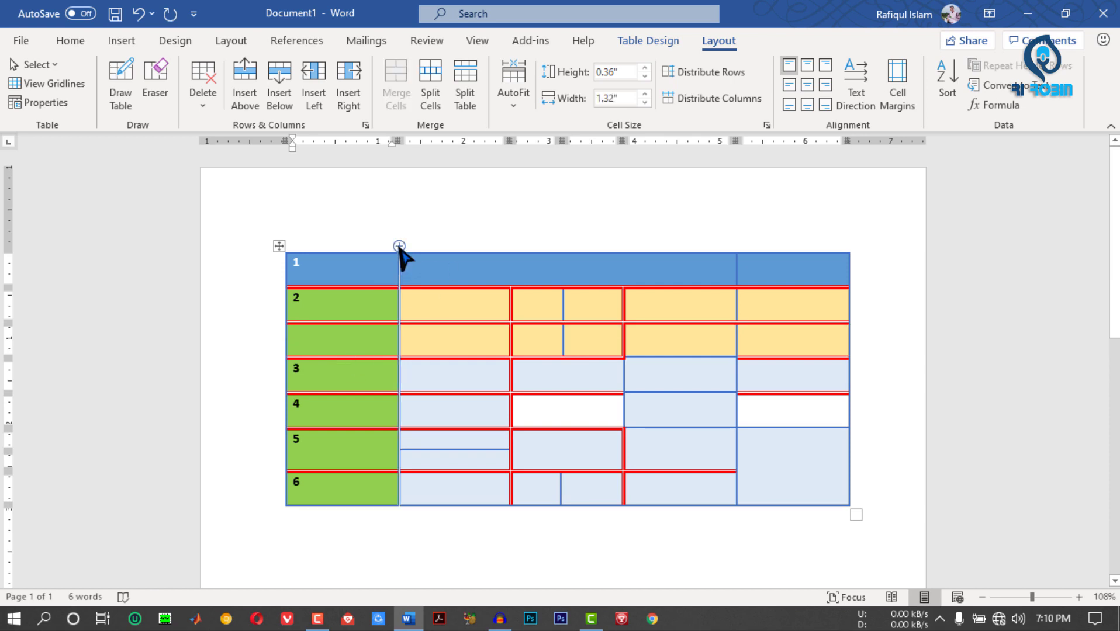
pyautogui.click(399, 246)
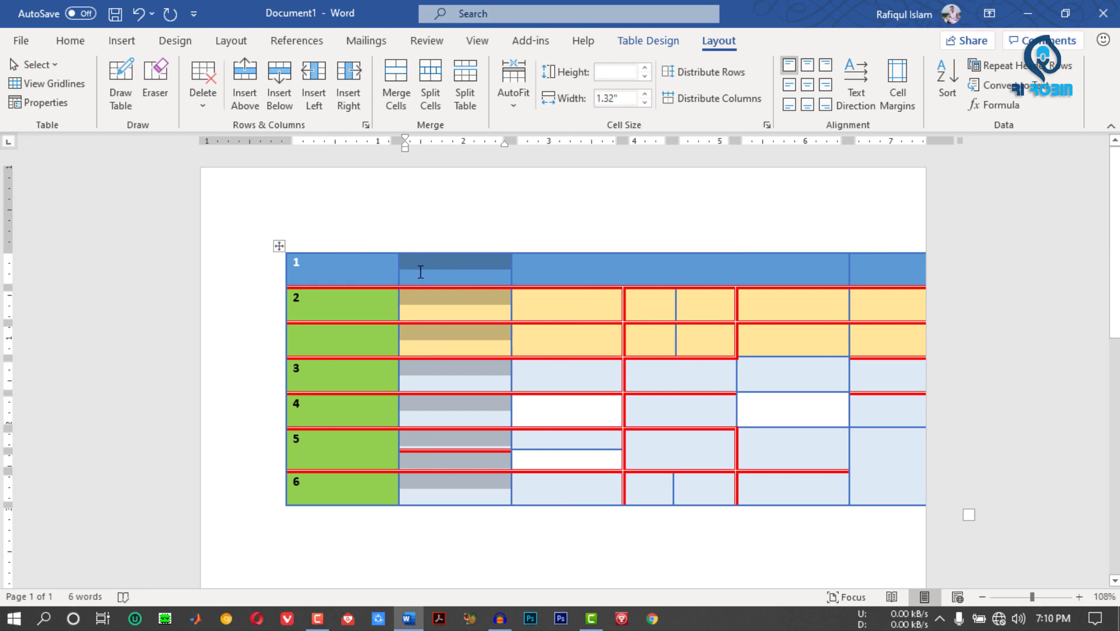
pyautogui.click(514, 246)
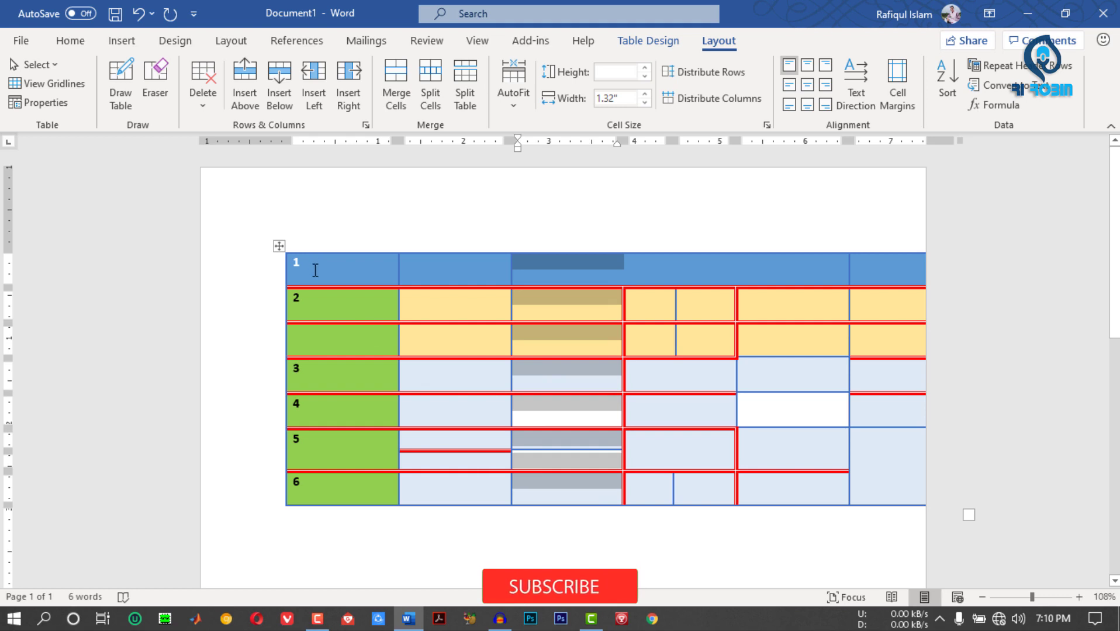
pyautogui.hotkey('ctrl', 'z')
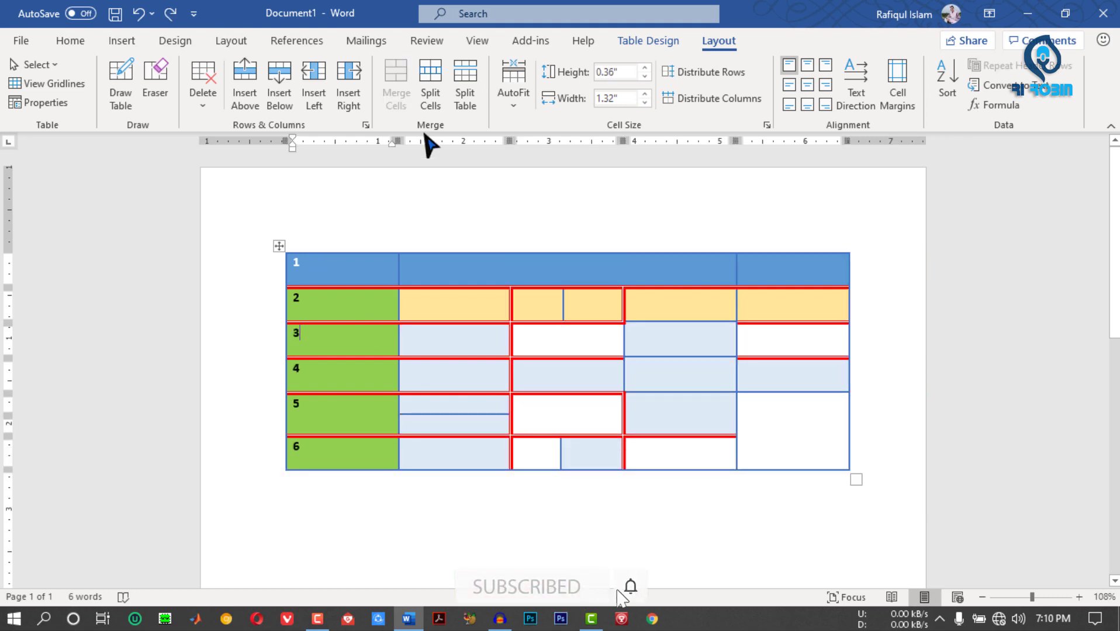
pyautogui.moveTo(439, 329); pyautogui.dragTo(562, 350)
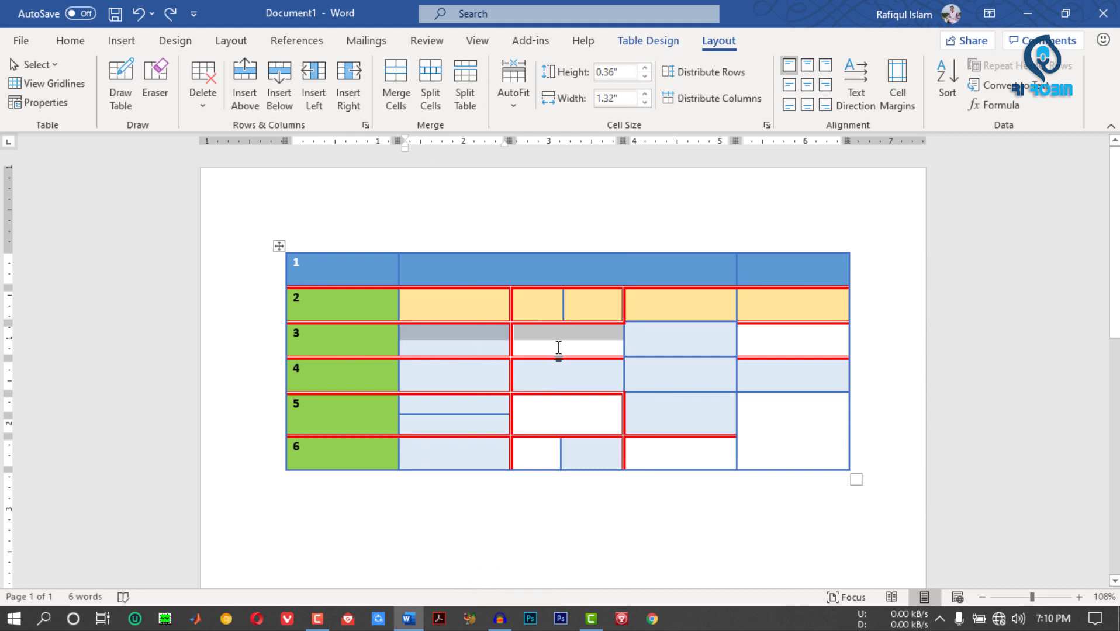
pyautogui.click(481, 351)
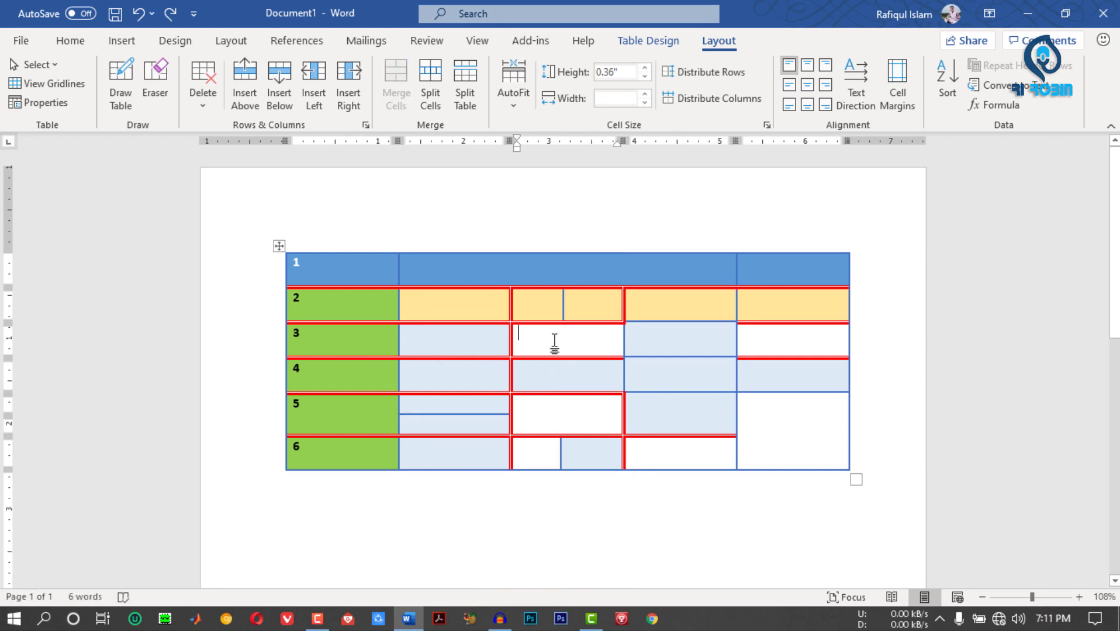
pyautogui.moveTo(554, 342); pyautogui.dragTo(507, 334)
pyautogui.click(396, 78)
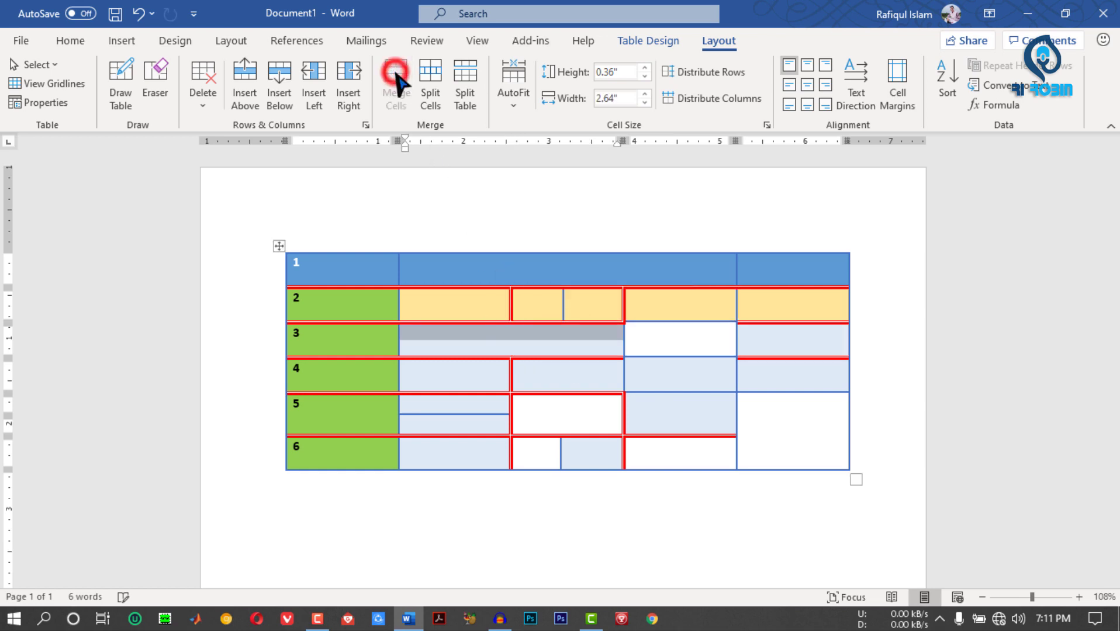
pyautogui.click(515, 340)
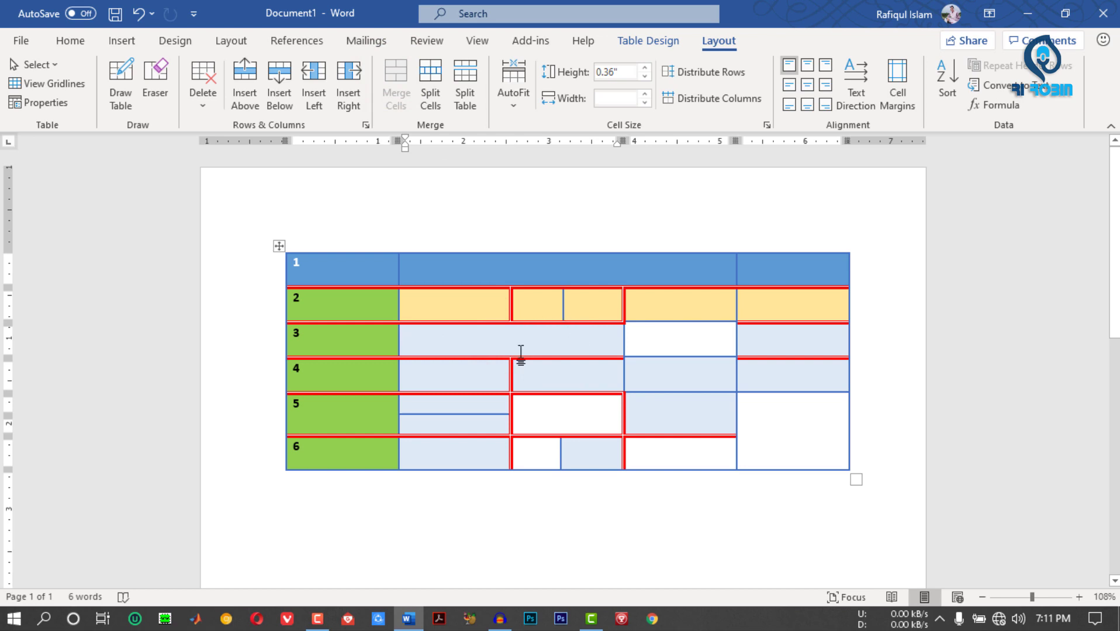
pyautogui.hotkey('ctrl', 'z')
pyautogui.click(549, 345)
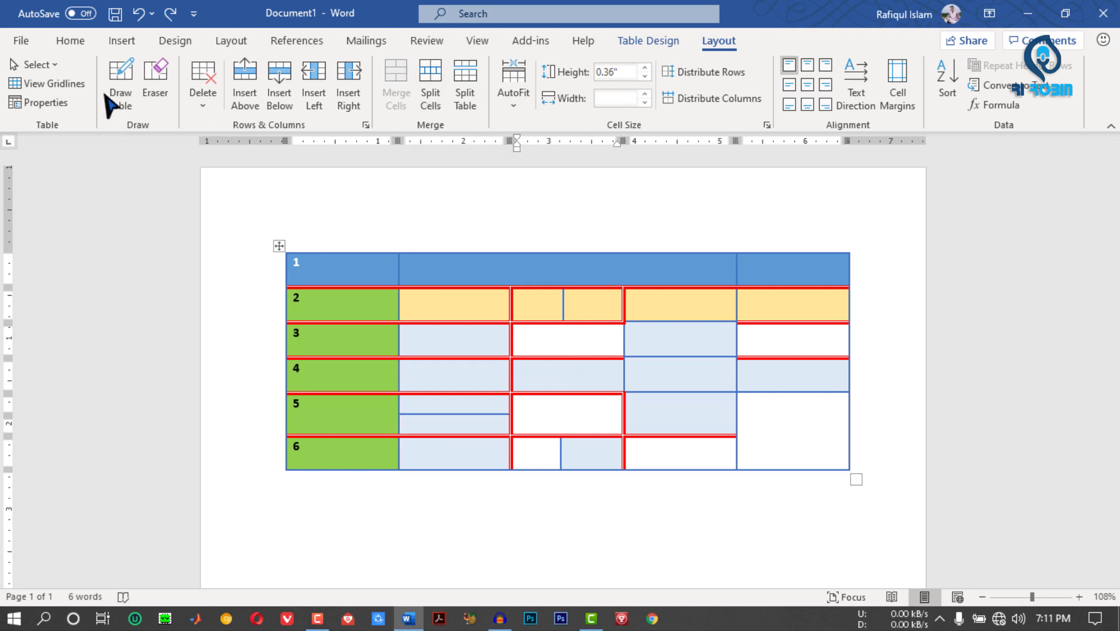
# - Draw a vertical divider through row 4's third-column cell, then switch on the Eraser
pyautogui.click(120, 76)
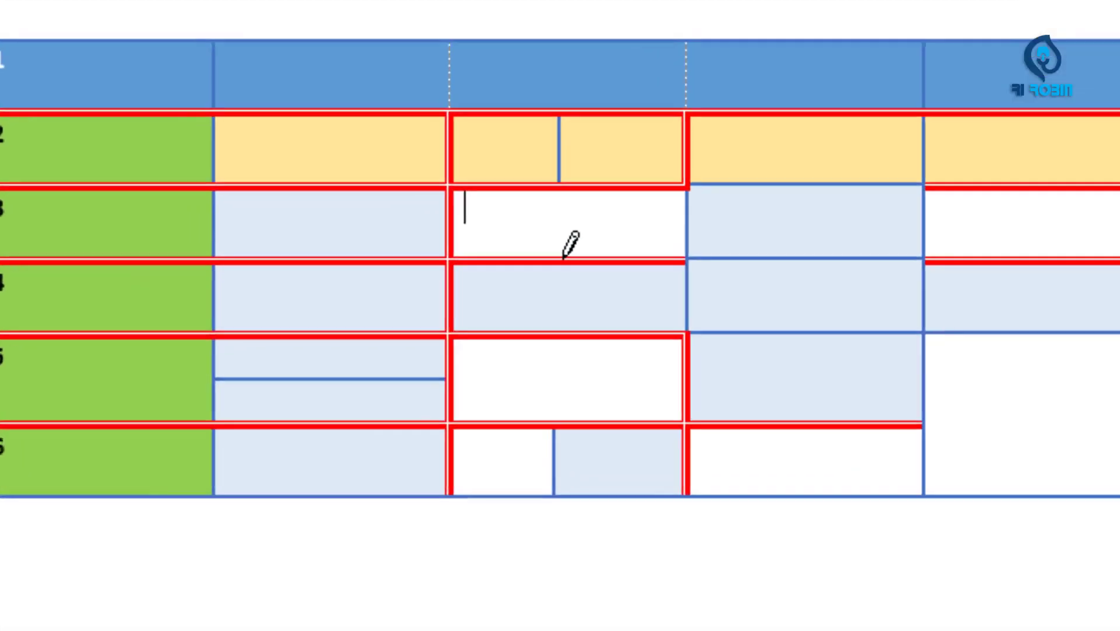
pyautogui.moveTo(564, 353); pyautogui.dragTo(569, 378)
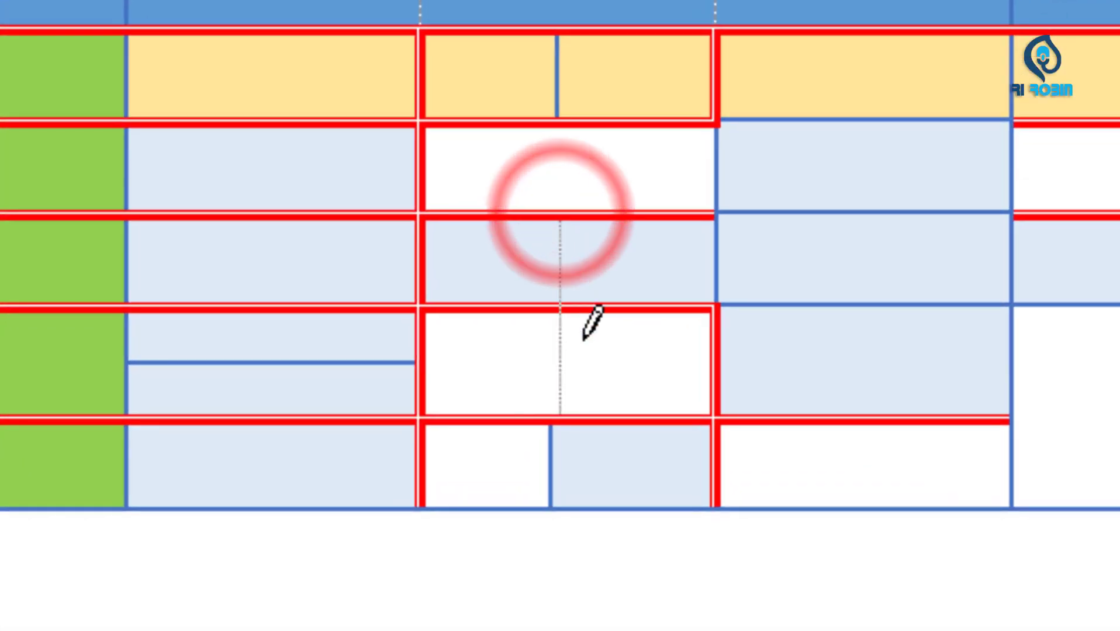
pyautogui.moveTo(573, 276); pyautogui.dragTo(573, 277)
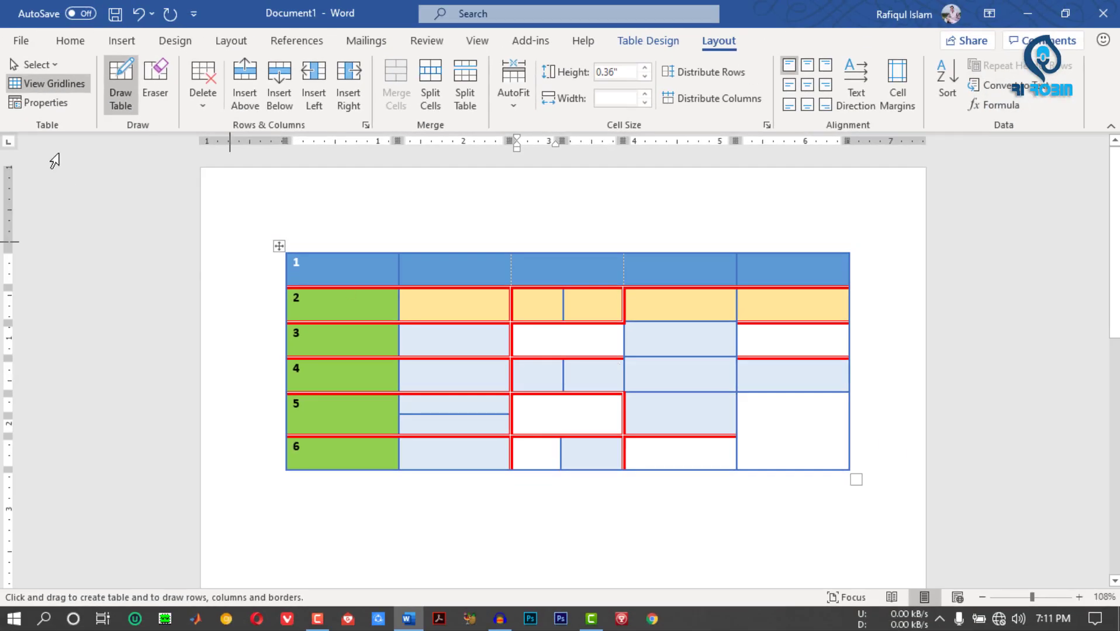
pyautogui.click(155, 81)
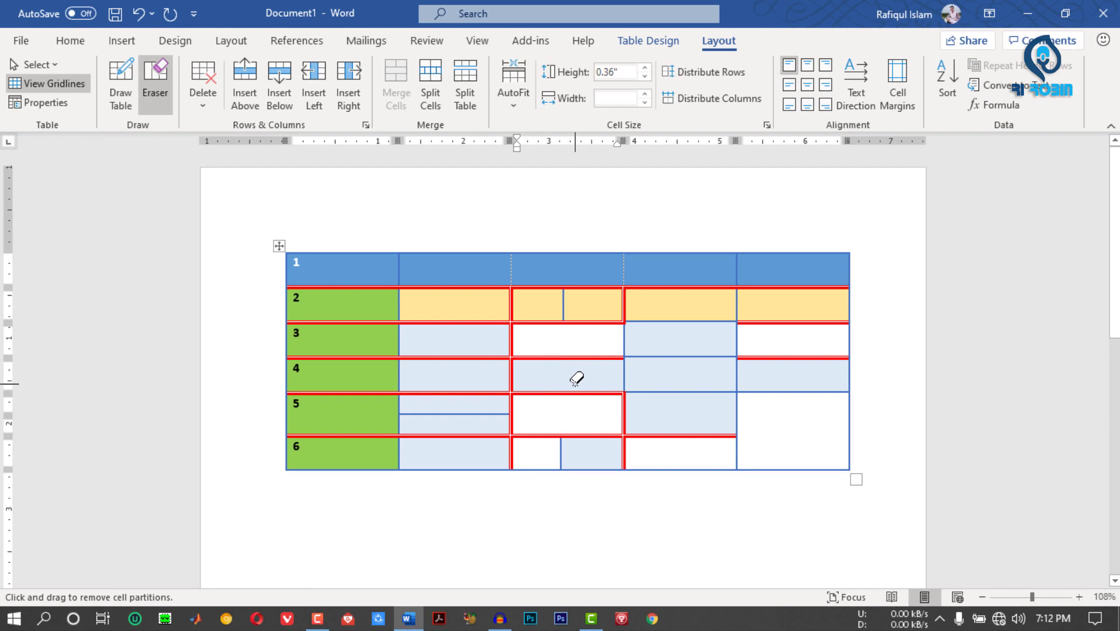
# - Split row 4's light-blue cell into two columns
pyautogui.click(430, 75)
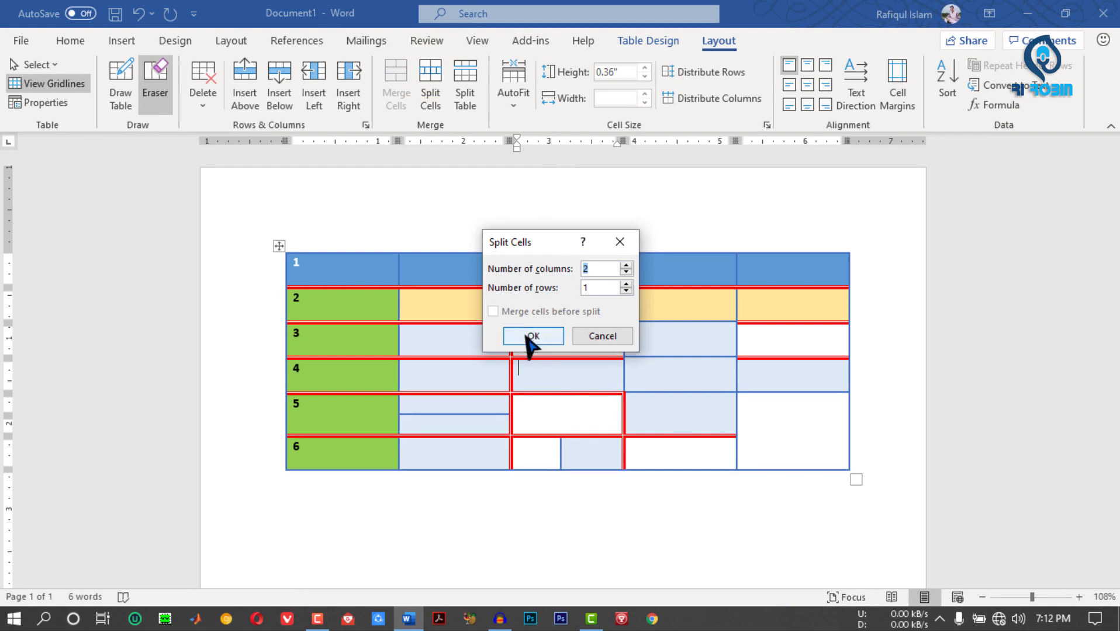
pyautogui.click(528, 337)
pyautogui.click(602, 381)
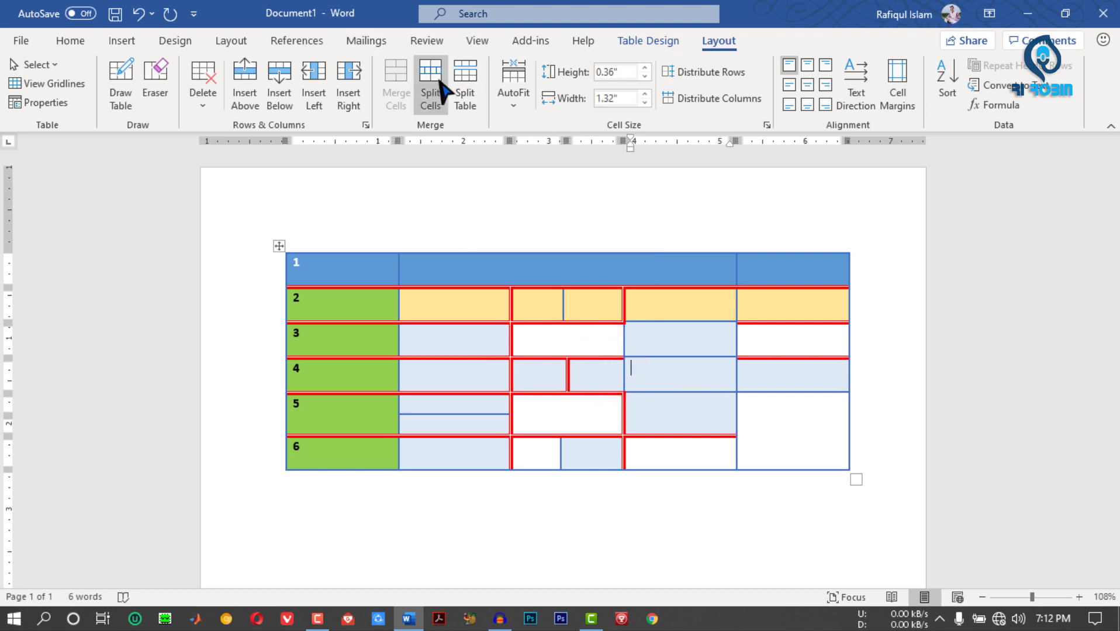
# - Split the cell into 3 columns and 1 row
pyautogui.click(430, 85)
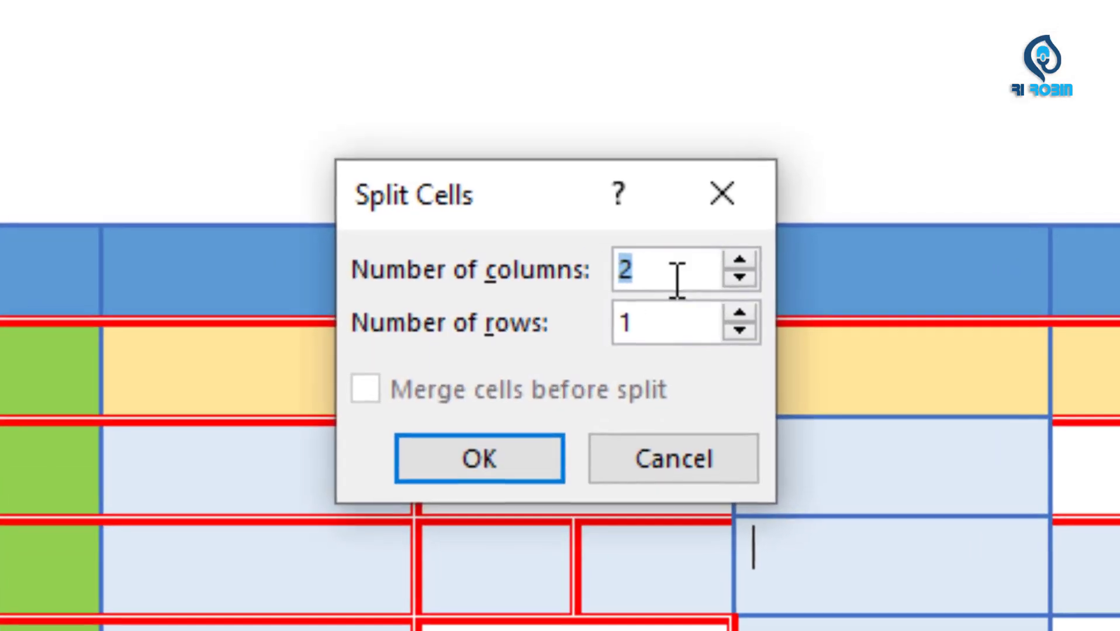
pyautogui.click(640, 302)
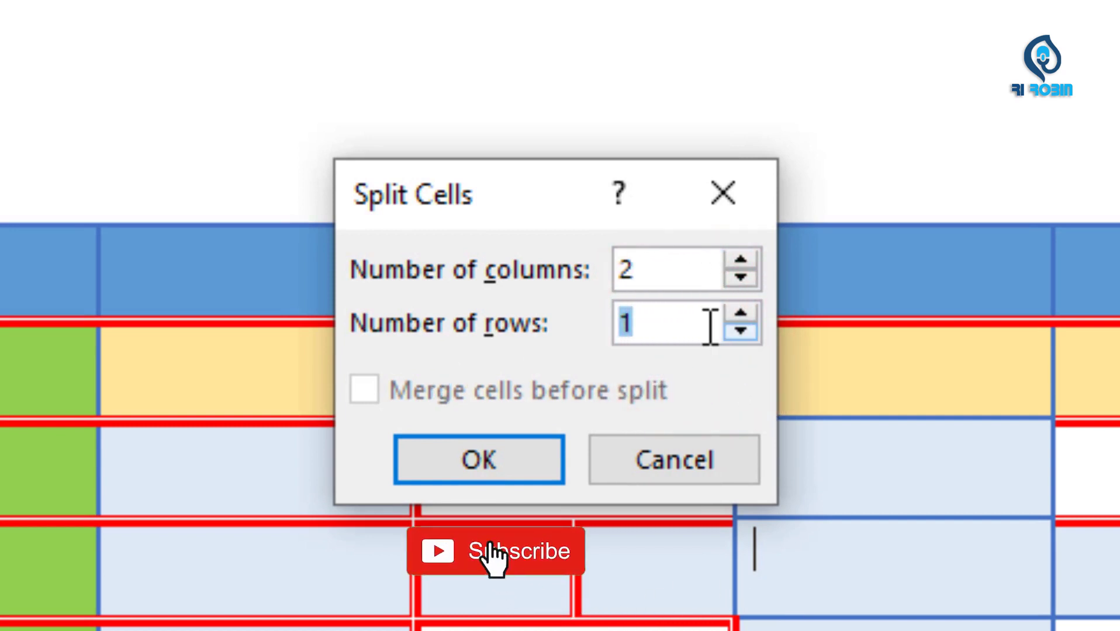
pyautogui.click(630, 323)
pyautogui.doubleClick(665, 262)
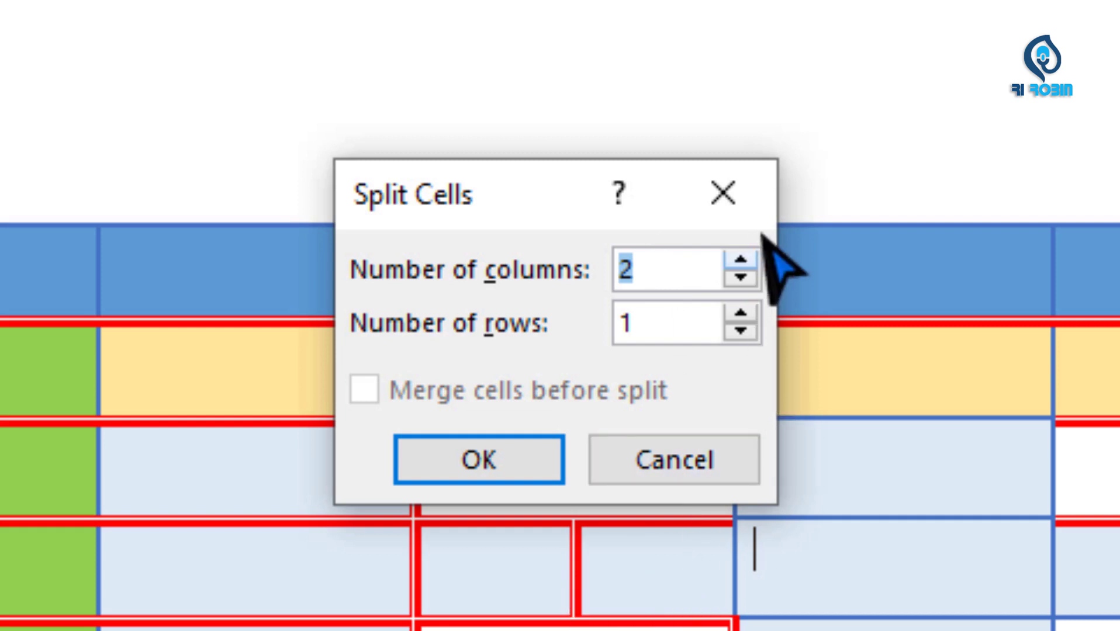
pyautogui.click(740, 259)
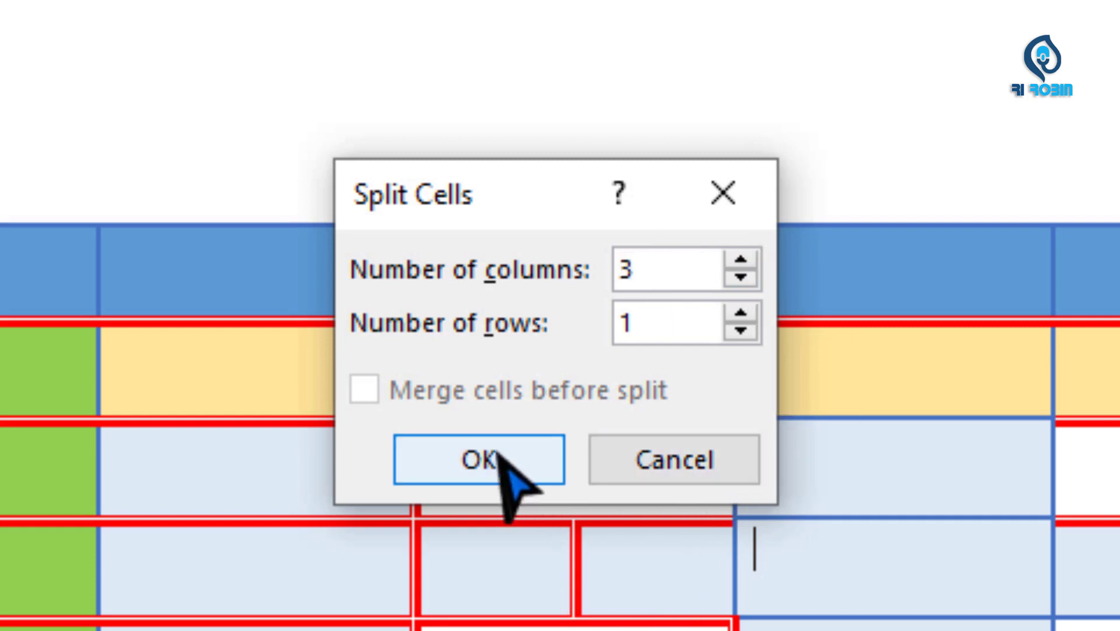
pyautogui.click(498, 451)
pyautogui.click(941, 593)
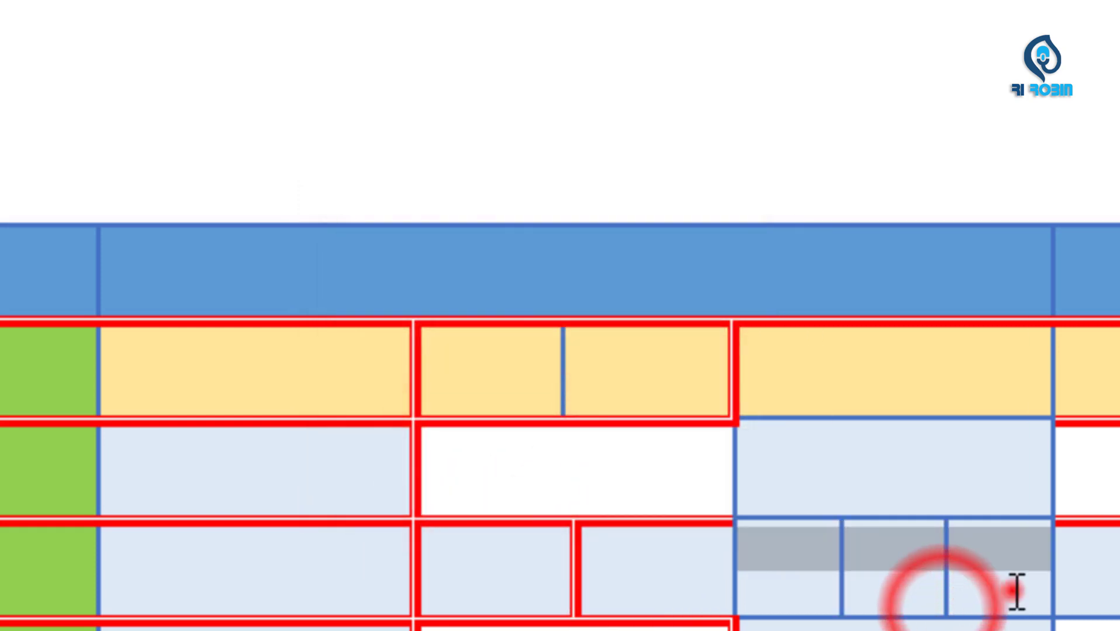
pyautogui.click(1005, 584)
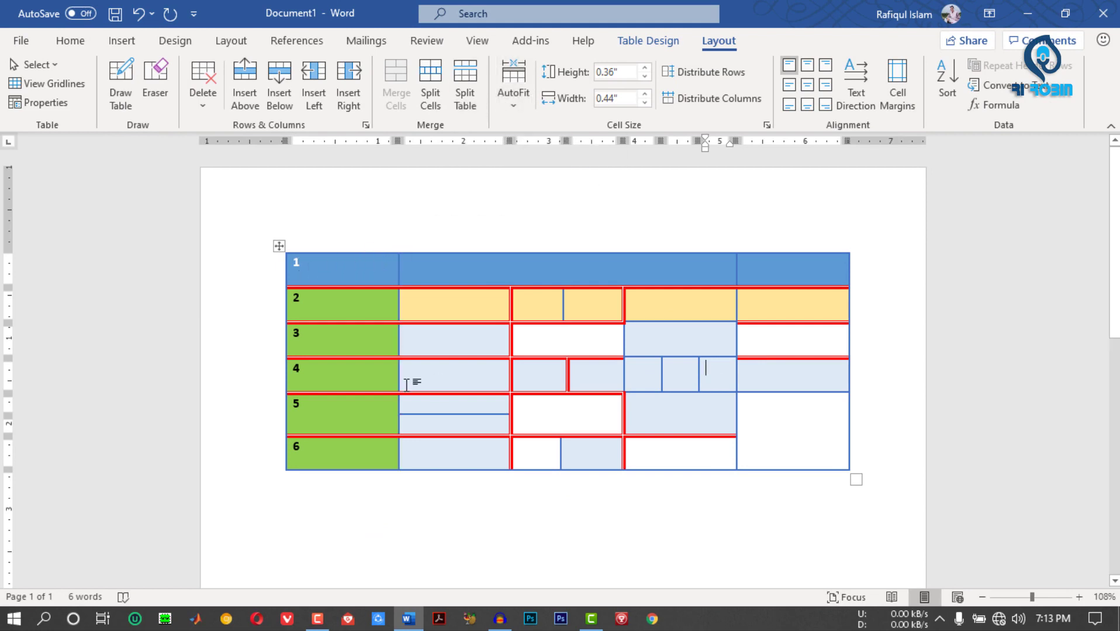
# - Split the table into two at row 3, then undo to rejoin it as one table
pyautogui.moveTo(294, 347); pyautogui.dragTo(780, 353)
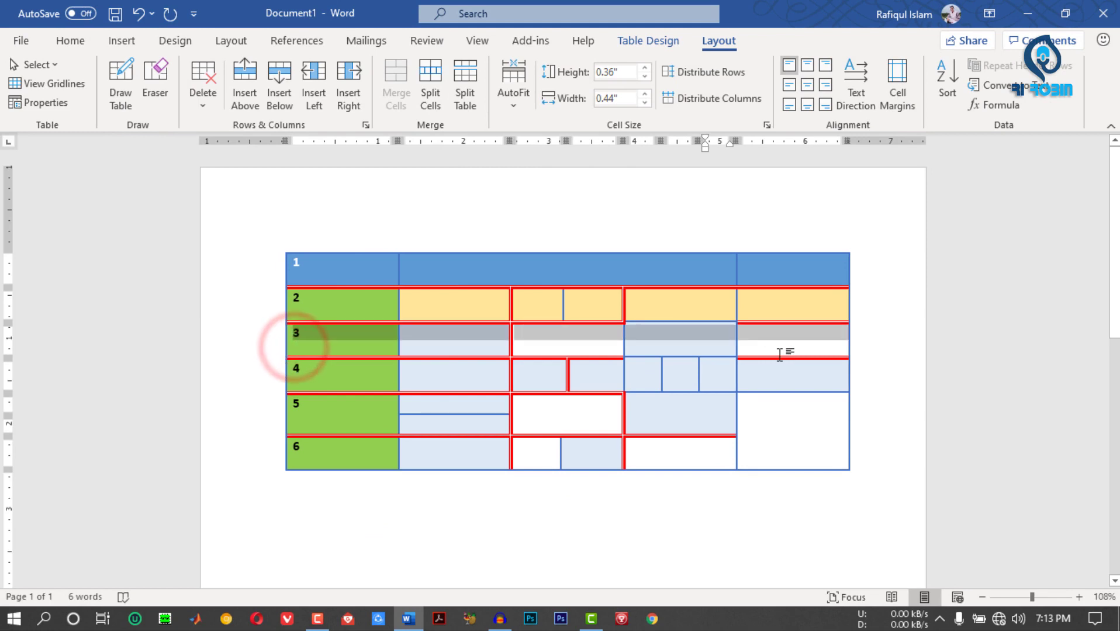
pyautogui.click(349, 355)
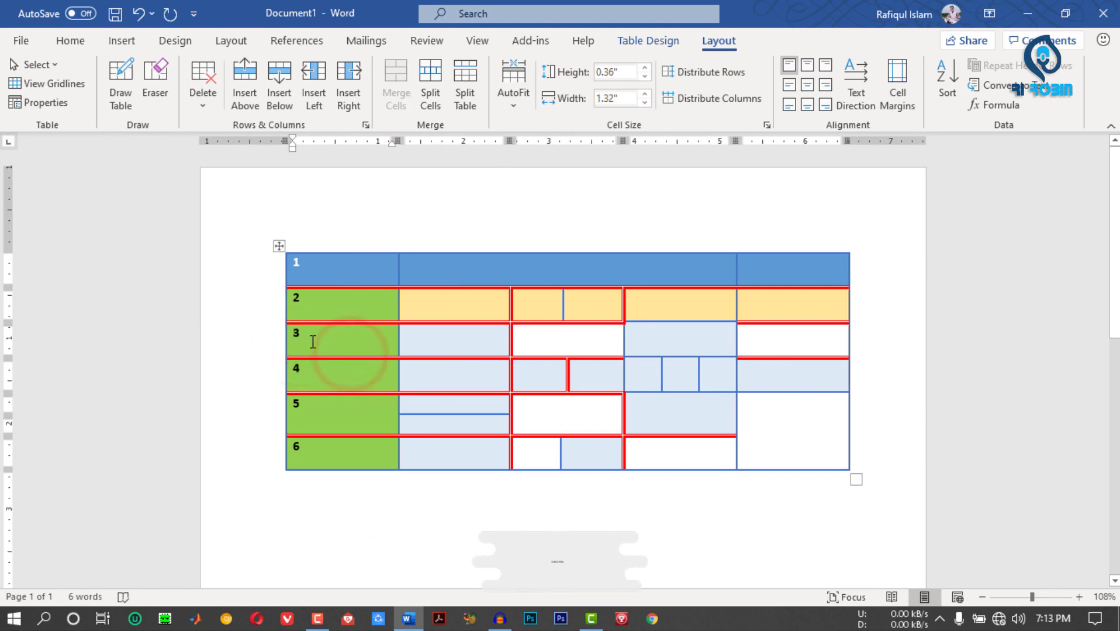
pyautogui.click(310, 342)
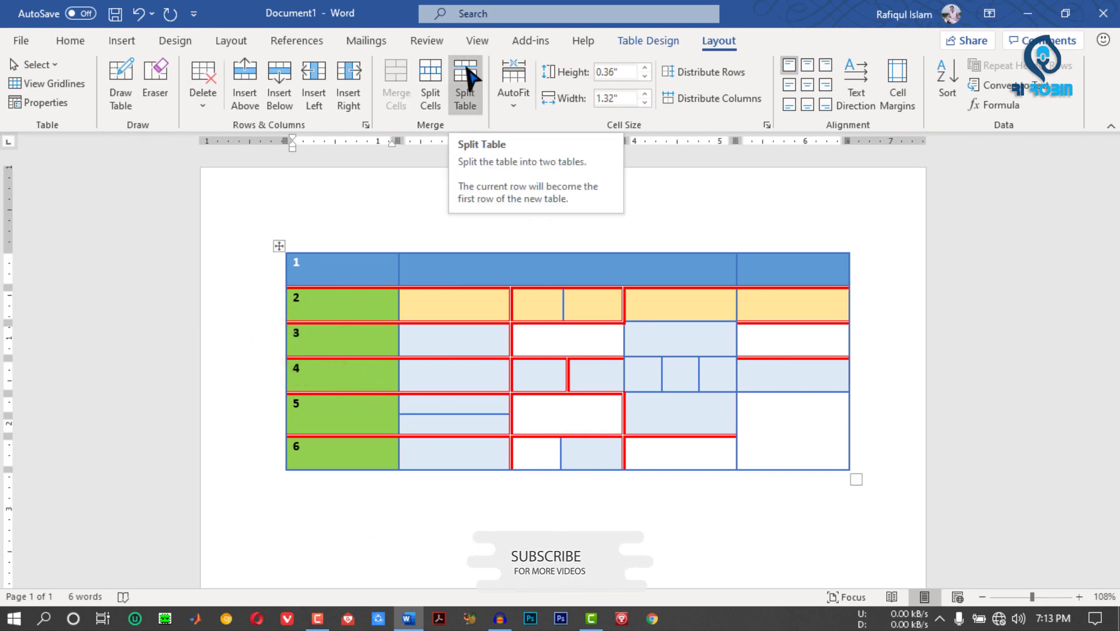
pyautogui.click(468, 70)
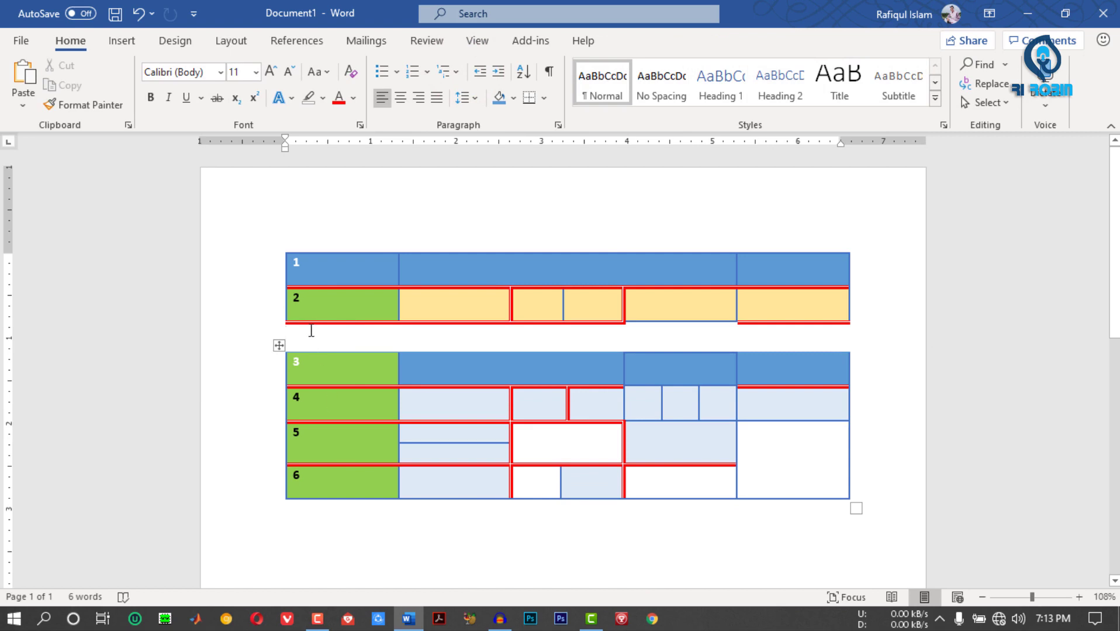
pyautogui.click(311, 343)
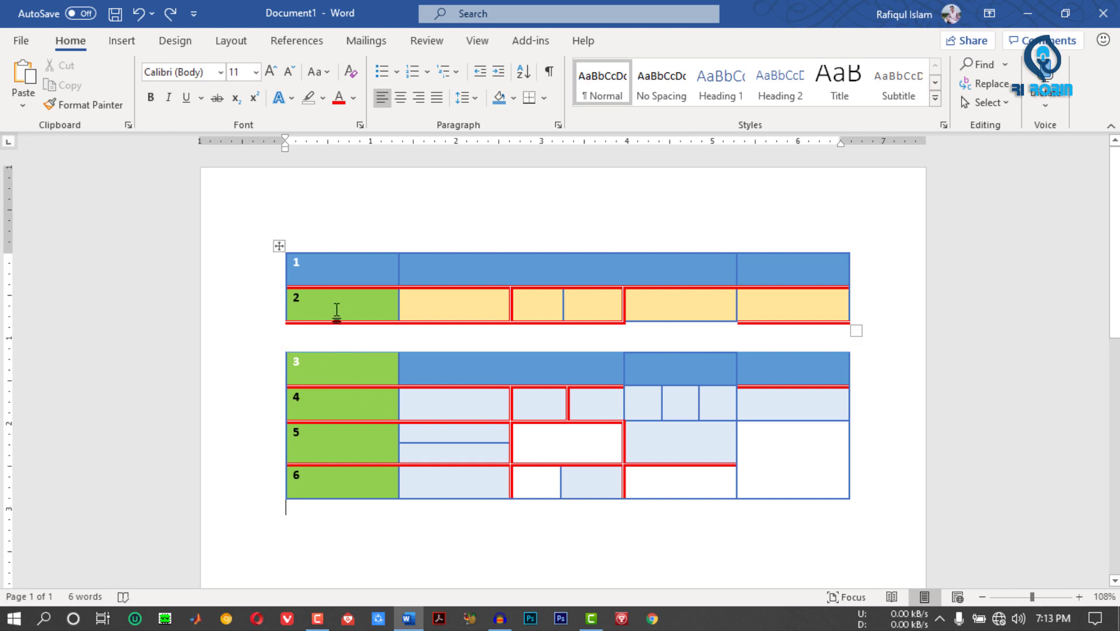
pyautogui.click(447, 304)
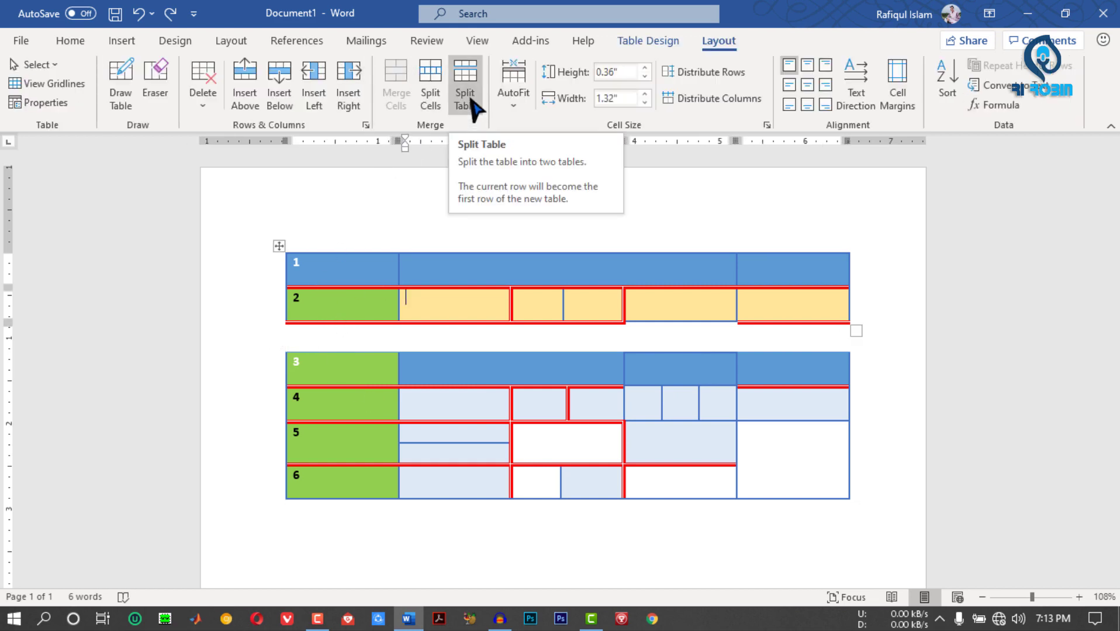
pyautogui.click(138, 12)
pyautogui.click(139, 13)
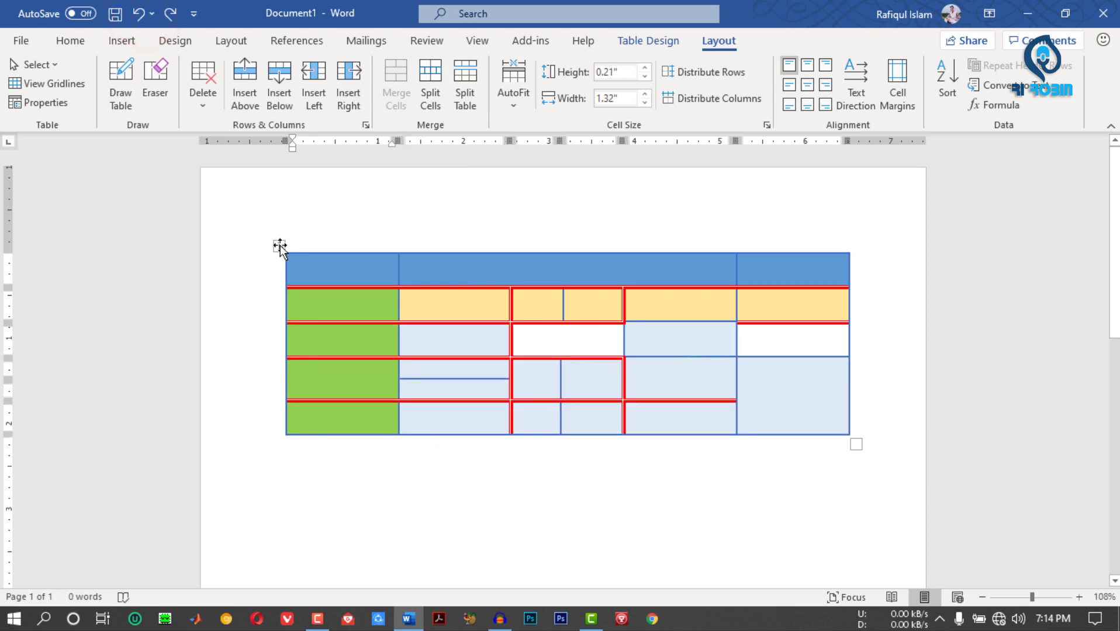
# - Type sample text into row 1 columns 2–4 and row 2 column 4, then select the whole table
pyautogui.click(450, 268)
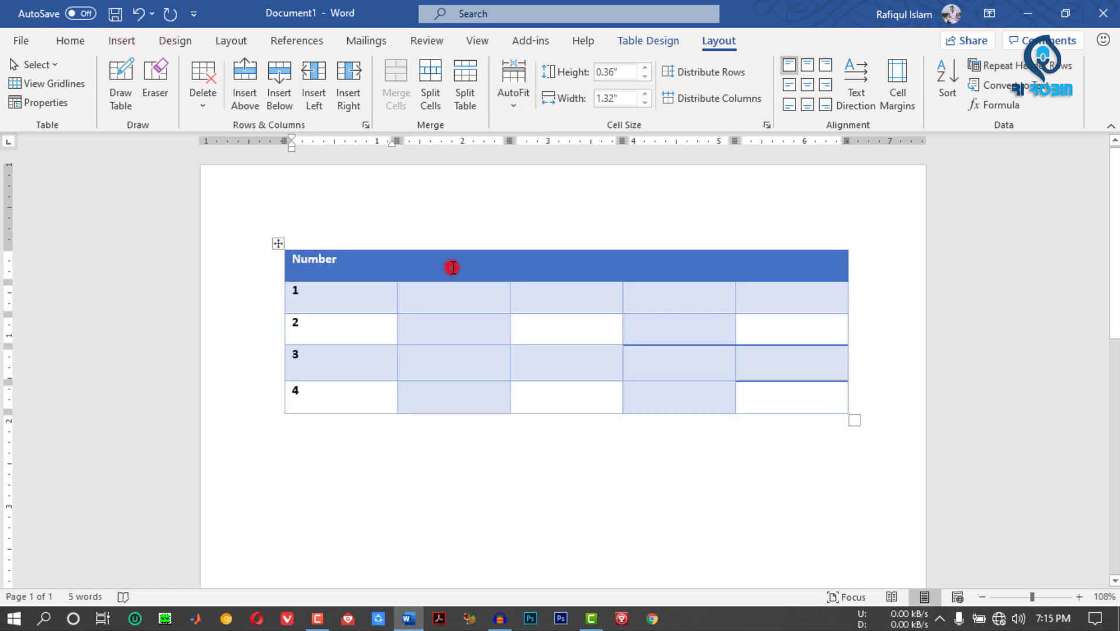
pyautogui.click(435, 292)
pyautogui.write('dfsdfs')
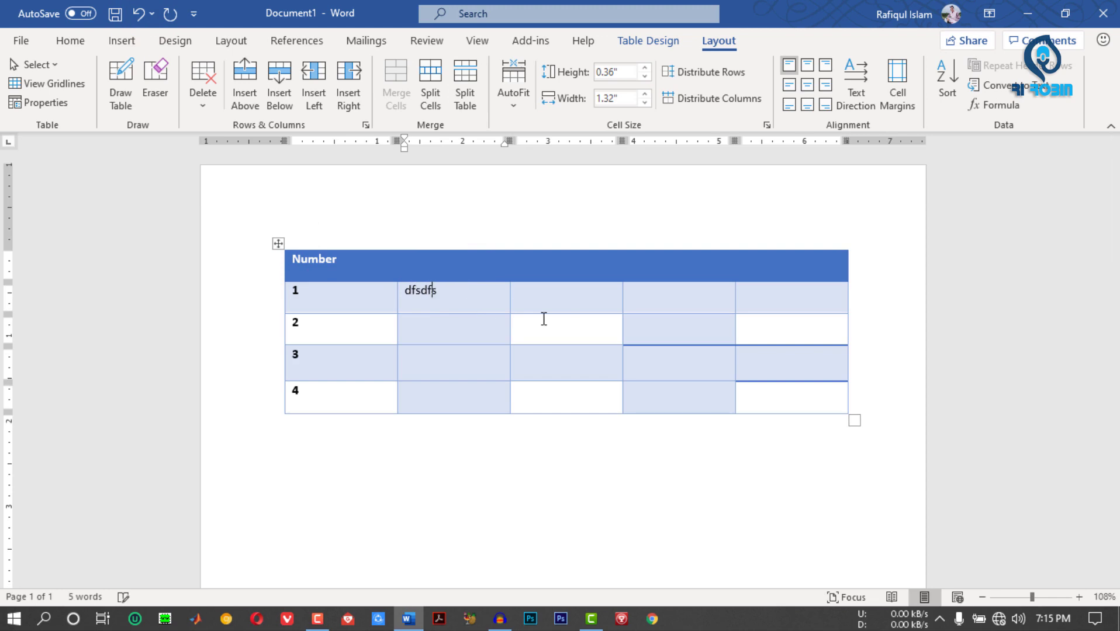
pyautogui.write('df')
pyautogui.click(569, 292)
pyautogui.write('dfasdfasdfsdf')
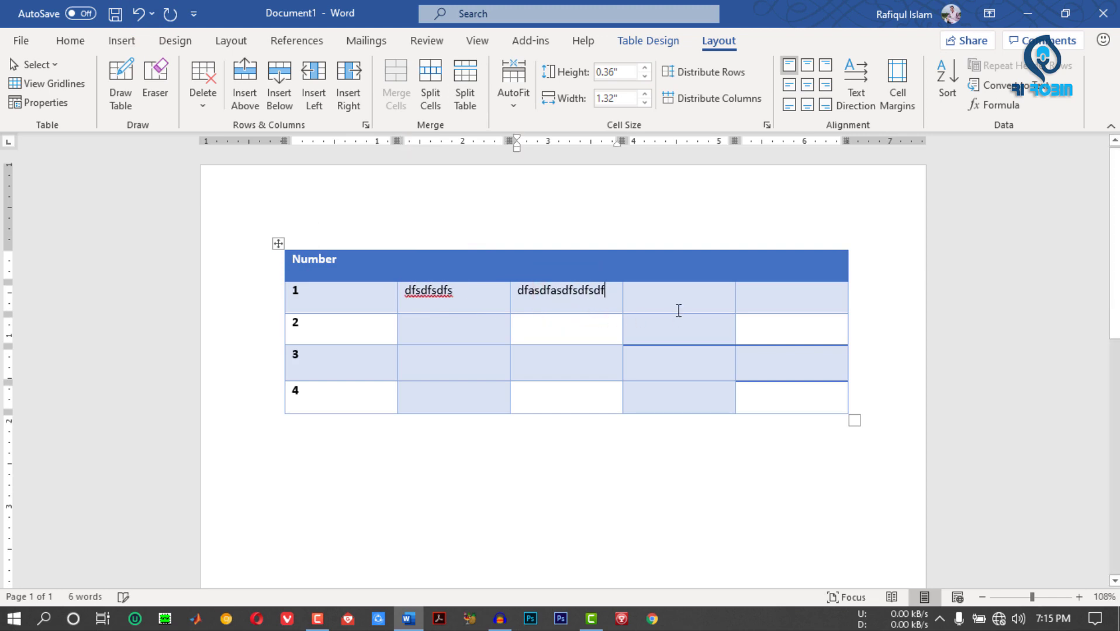
pyautogui.click(677, 302)
pyautogui.write('ffffffffffffff')
pyautogui.press('Down')
pyautogui.write('ssssssss')
pyautogui.click(278, 243)
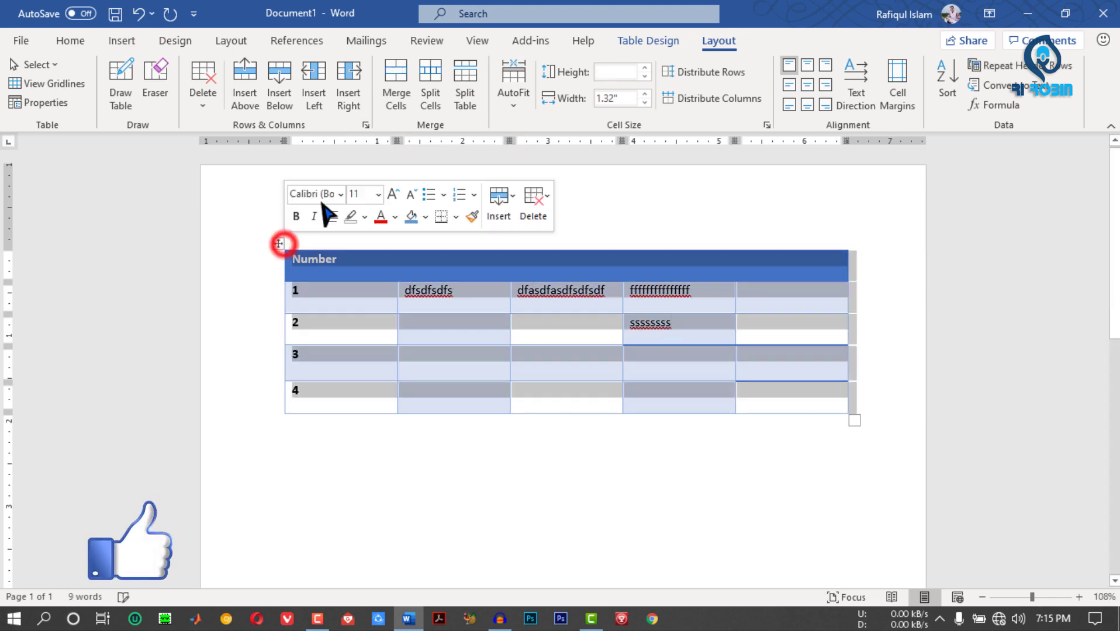
pyautogui.click(510, 76)
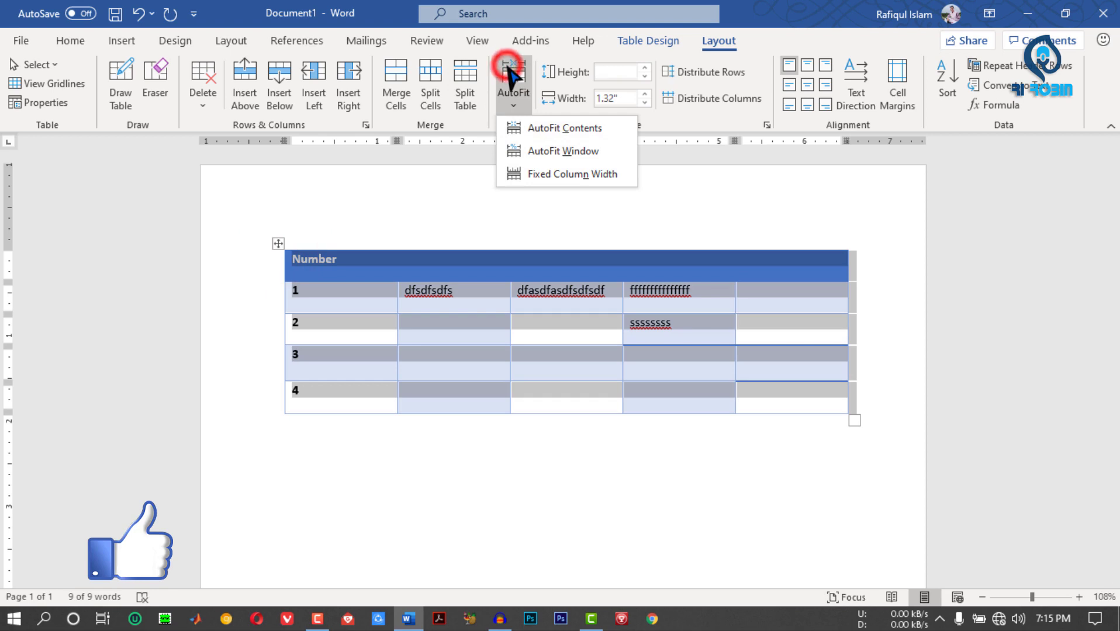
# - Try AutoFit Contents on the Number table, then undo it
pyautogui.click(594, 130)
pyautogui.click(690, 289)
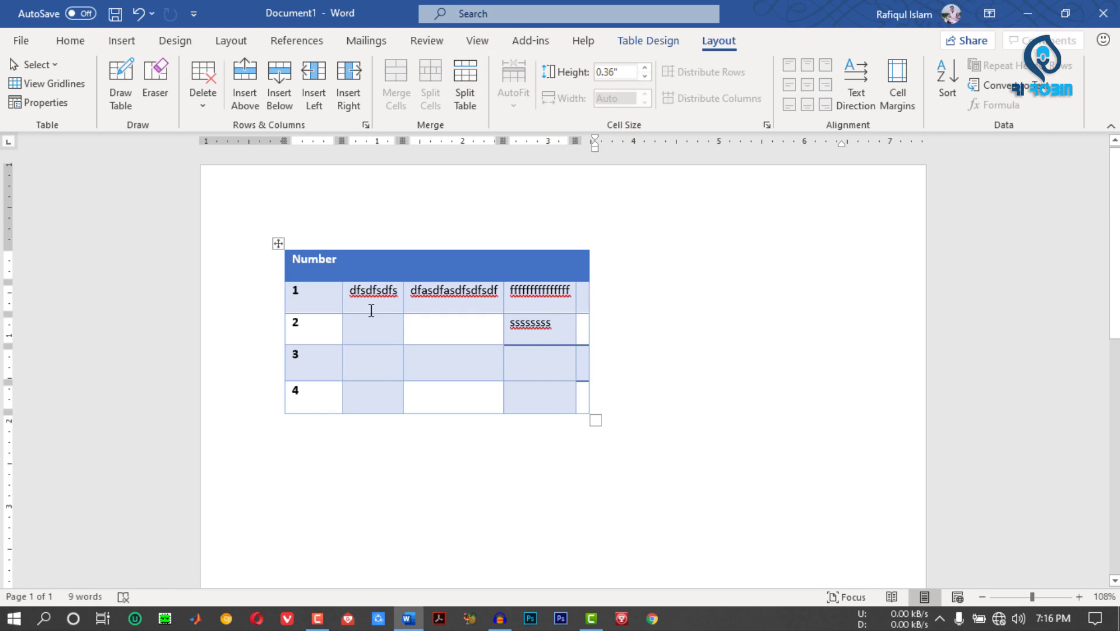
pyautogui.hotkey('ctrl', 'z')
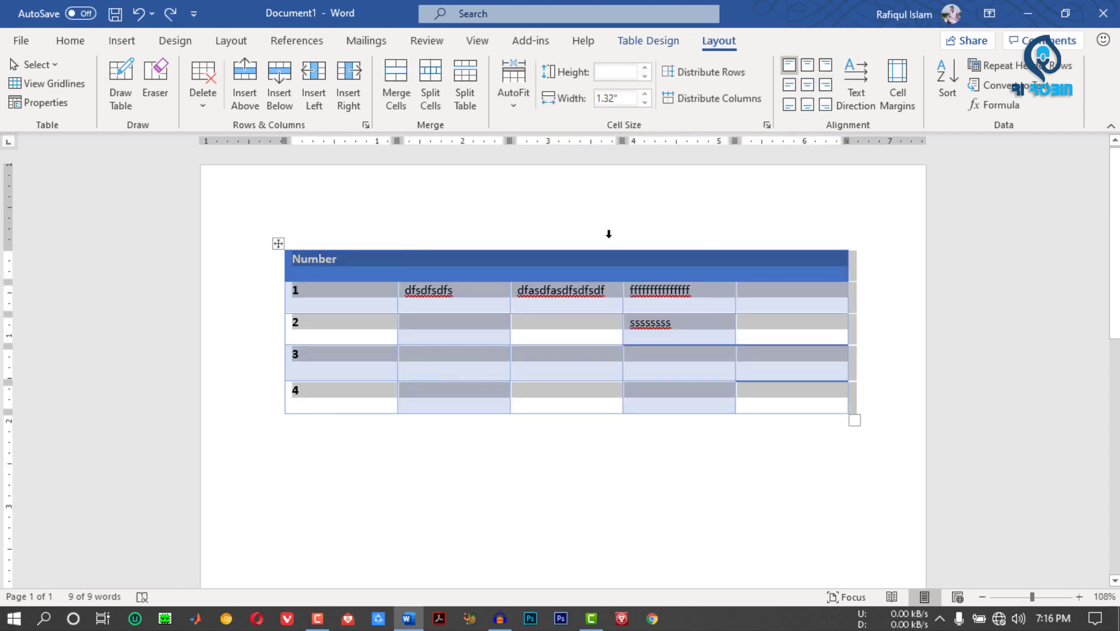
# - Apply AutoFit Window so the five columns span the page width
pyautogui.click(517, 94)
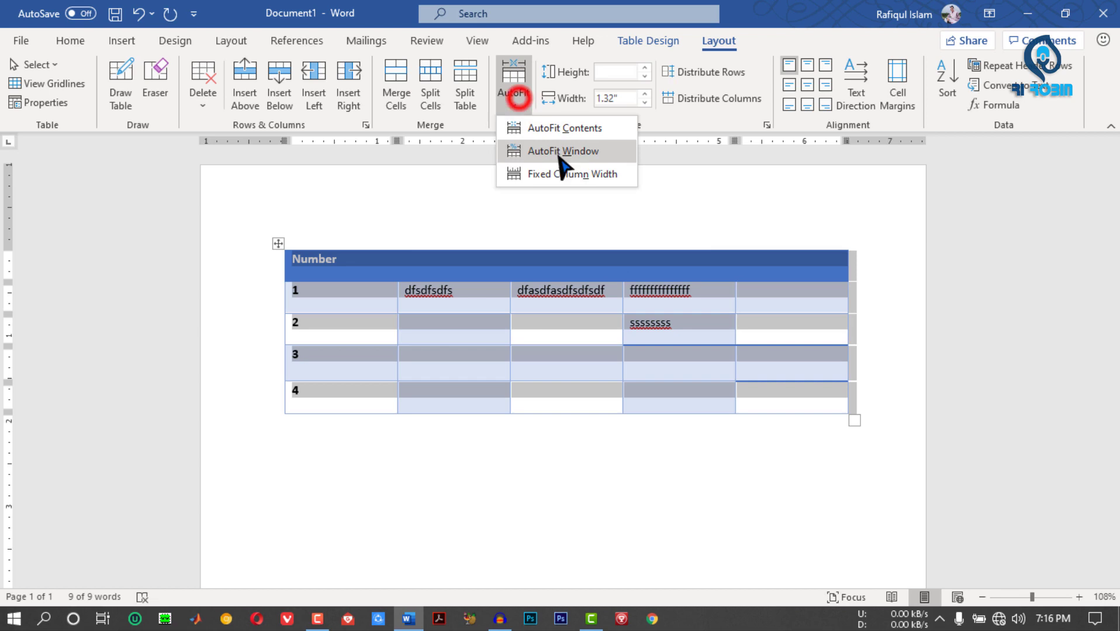
pyautogui.click(589, 151)
pyautogui.click(898, 300)
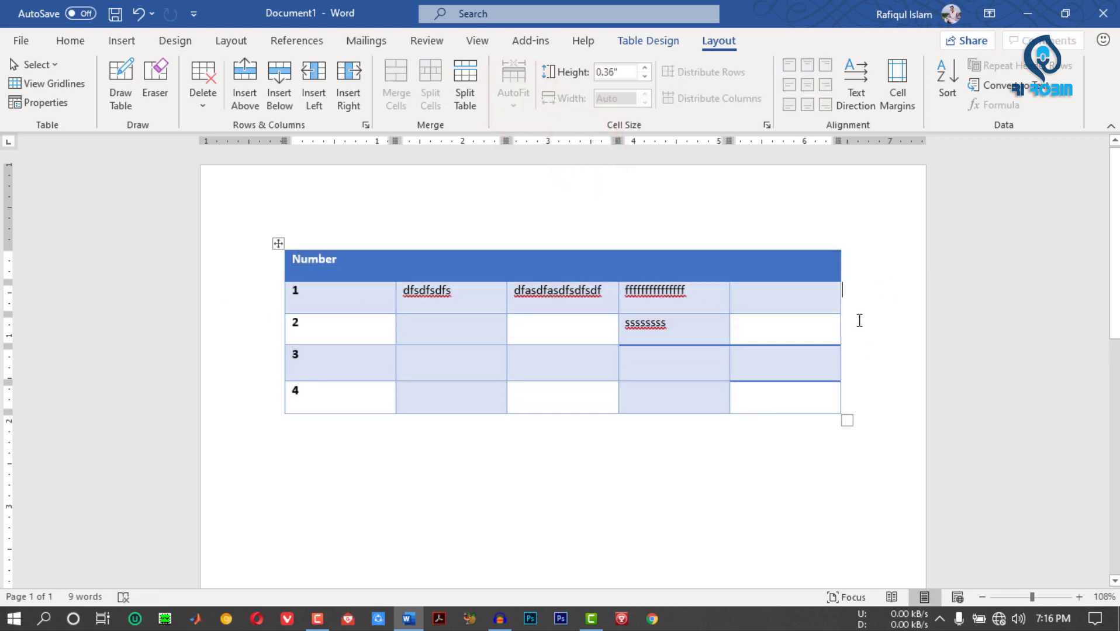
pyautogui.hotkey('ctrl', 'z')
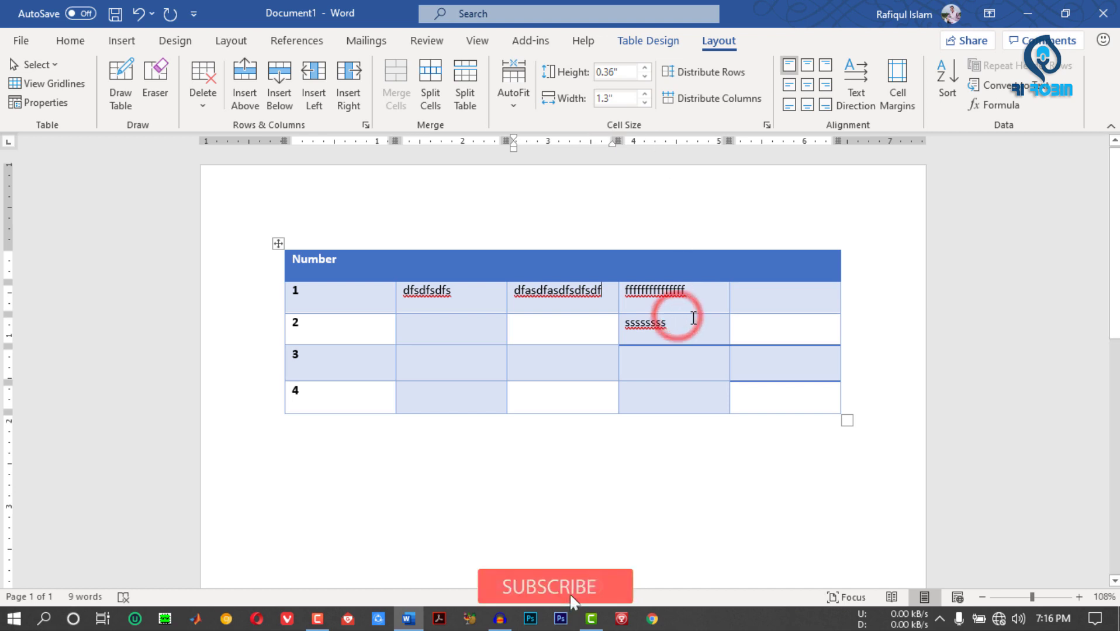
pyautogui.click(331, 281)
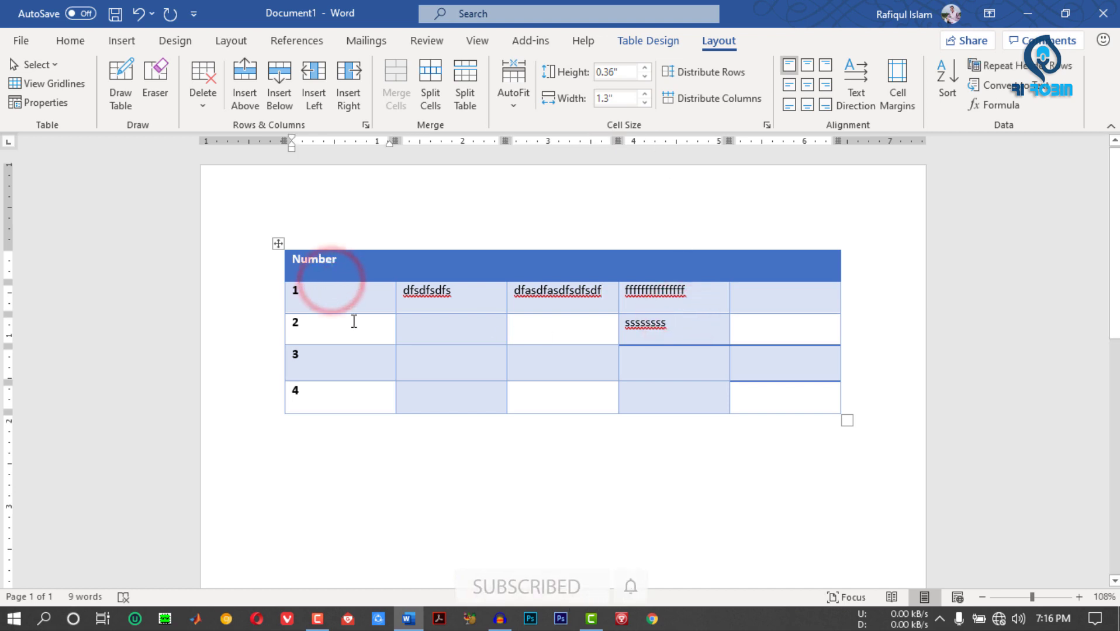
# - Set the header row height to 0.4" in Cell Size
pyautogui.click(644, 67)
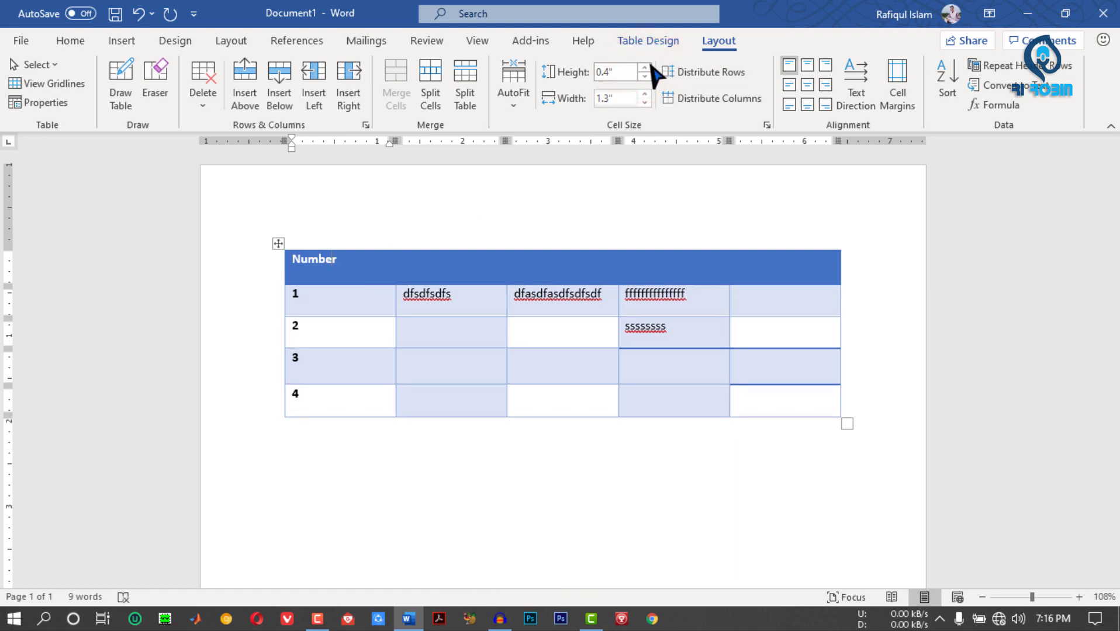
pyautogui.click(644, 68)
pyautogui.click(358, 261)
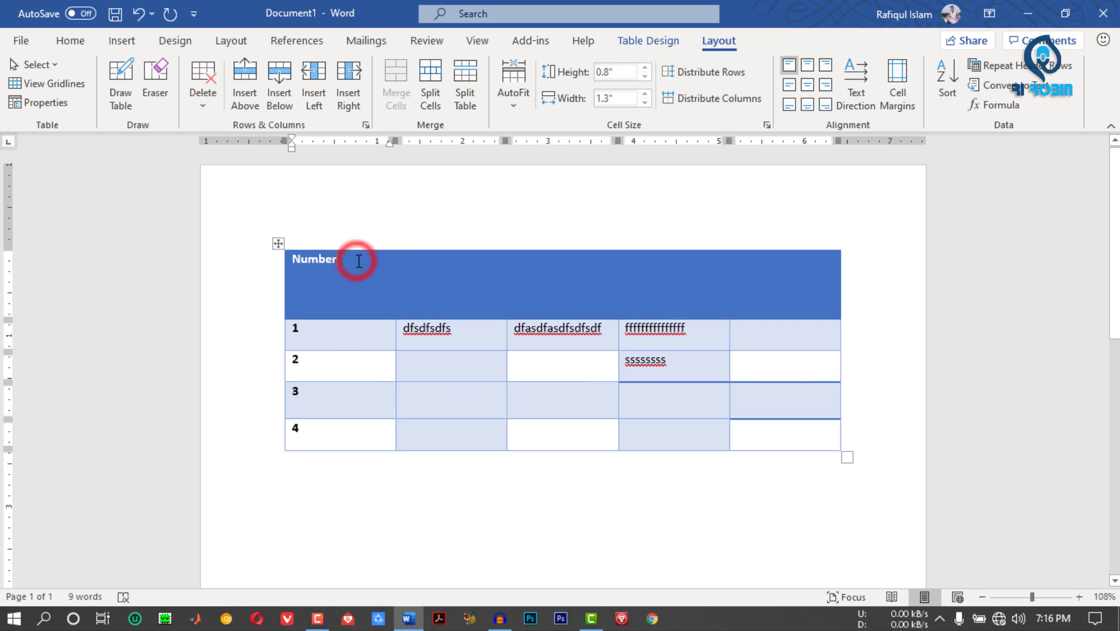
pyautogui.click(645, 76)
pyautogui.click(646, 76)
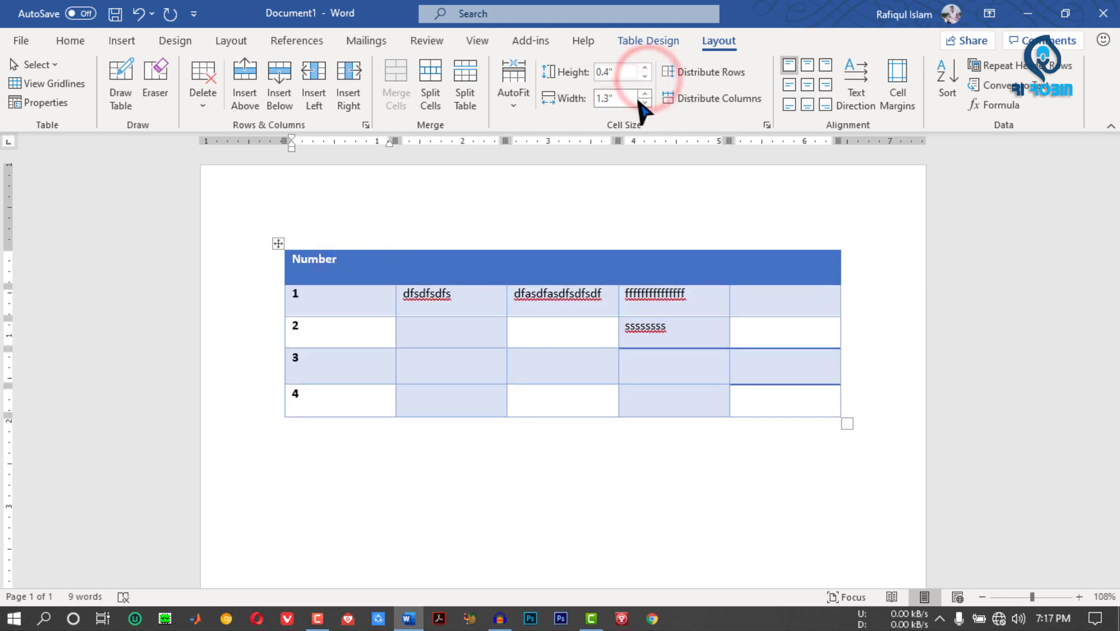
# - Set the column width to 1.2" with the Width spinner
pyautogui.click(643, 102)
pyautogui.click(644, 102)
pyautogui.click(644, 102)
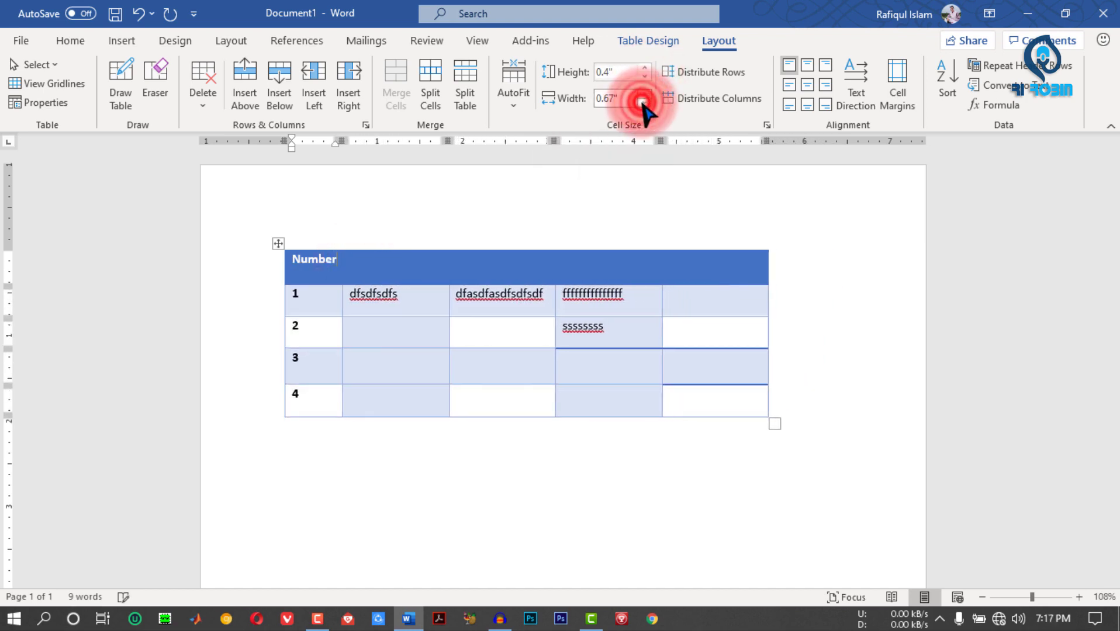
pyautogui.click(644, 102)
pyautogui.click(645, 94)
pyautogui.click(644, 94)
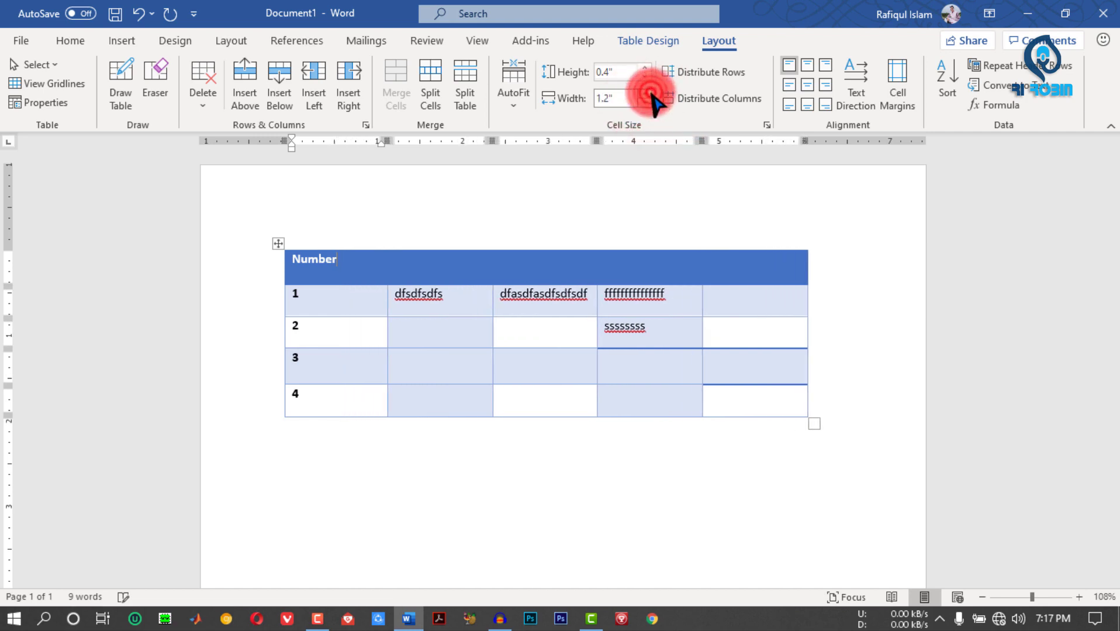
pyautogui.click(644, 93)
pyautogui.click(644, 94)
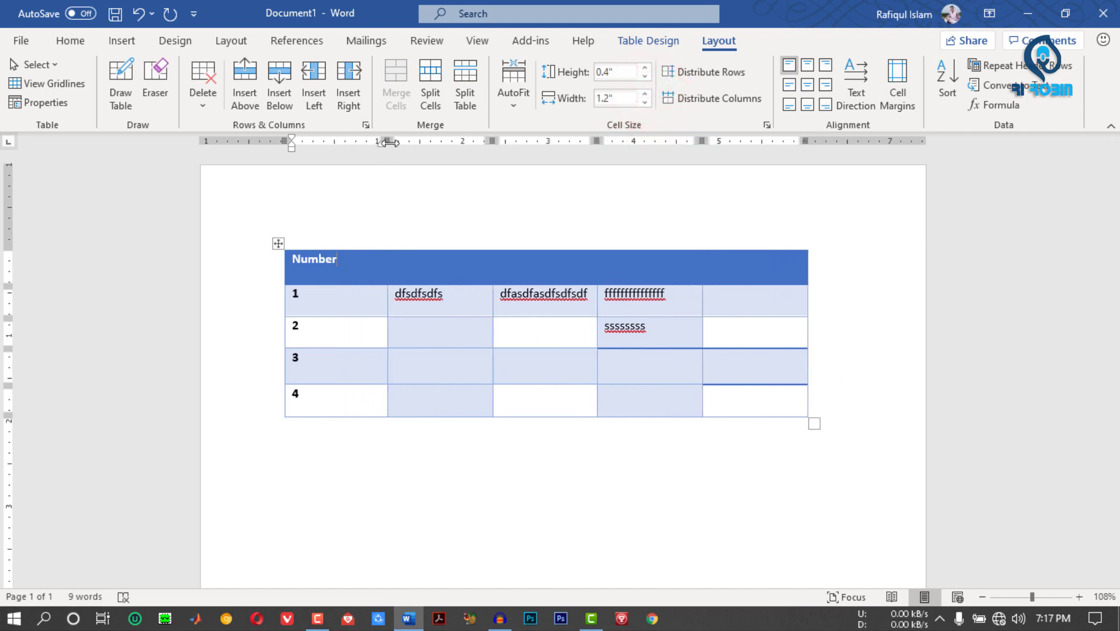
# - Narrow the first column and make row 1 taller, then select row 1's third-cell text
pyautogui.moveTo(390, 142); pyautogui.dragTo(363, 152)
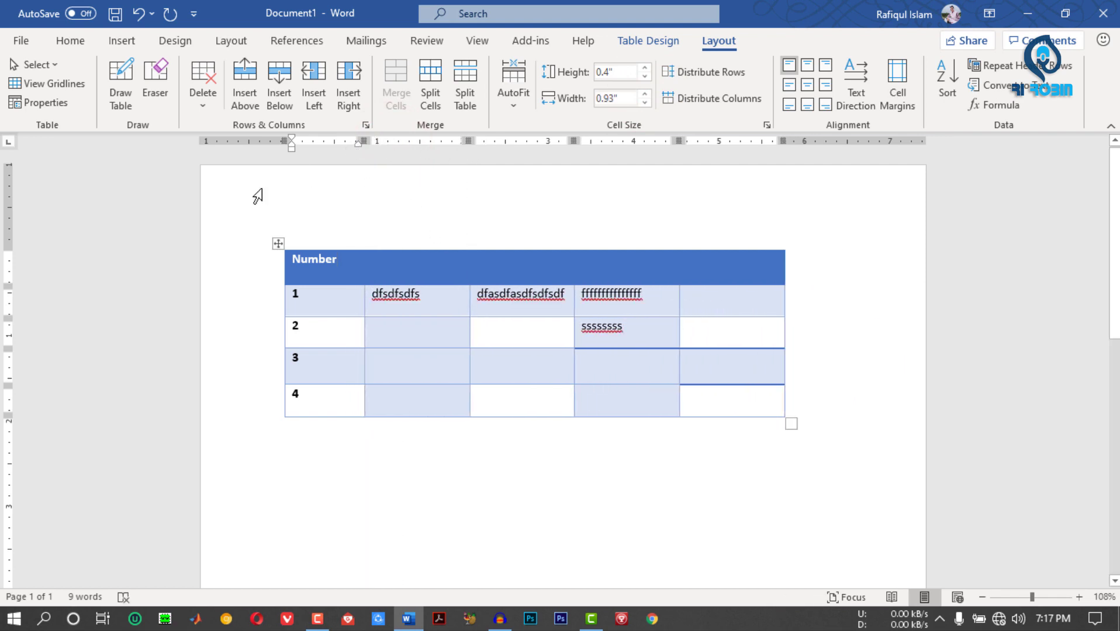
pyautogui.moveTo(9, 317); pyautogui.dragTo(9, 337)
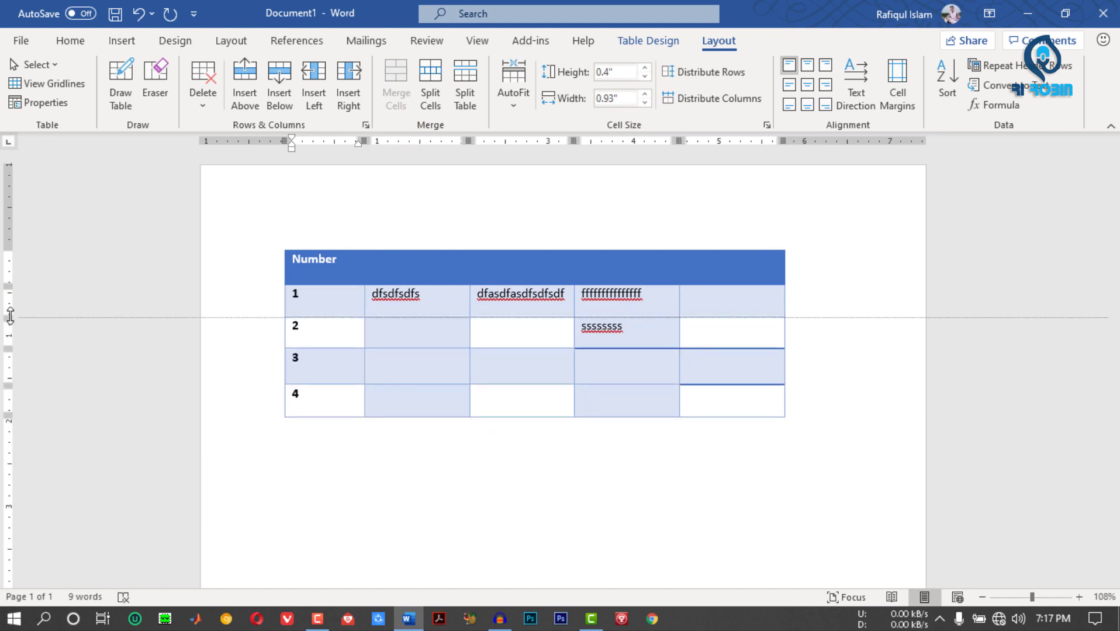
pyautogui.moveTo(10, 323); pyautogui.dragTo(9, 316)
pyautogui.click(471, 303)
pyautogui.click(446, 297)
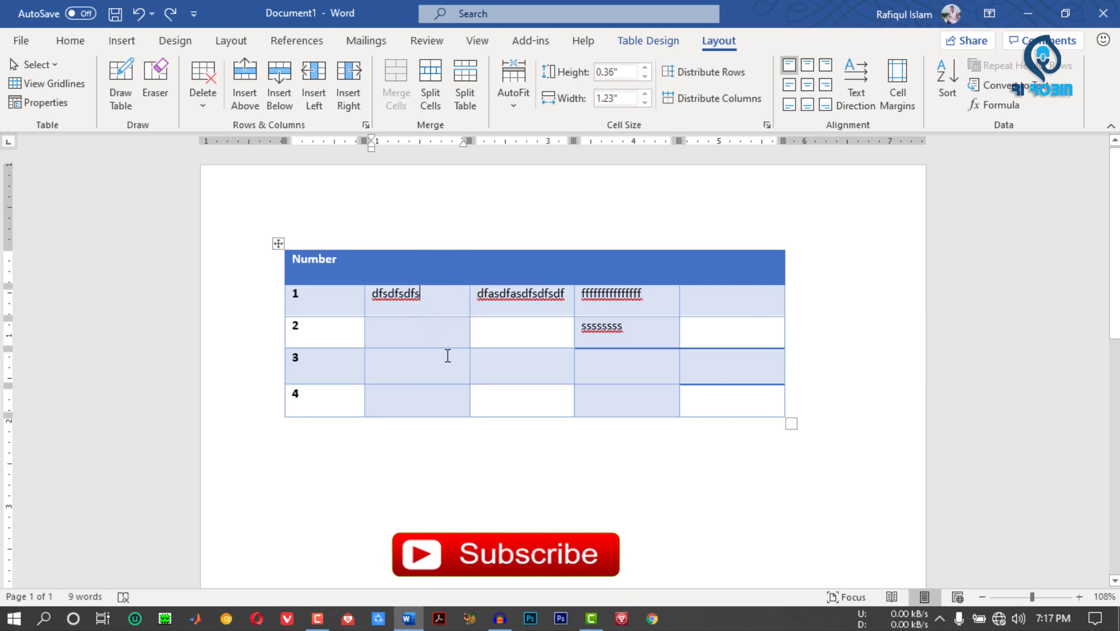
# - Select cell ranges across rows 1–4 and place the caret in row 1's fourth cell
pyautogui.moveTo(326, 298); pyautogui.dragTo(731, 390)
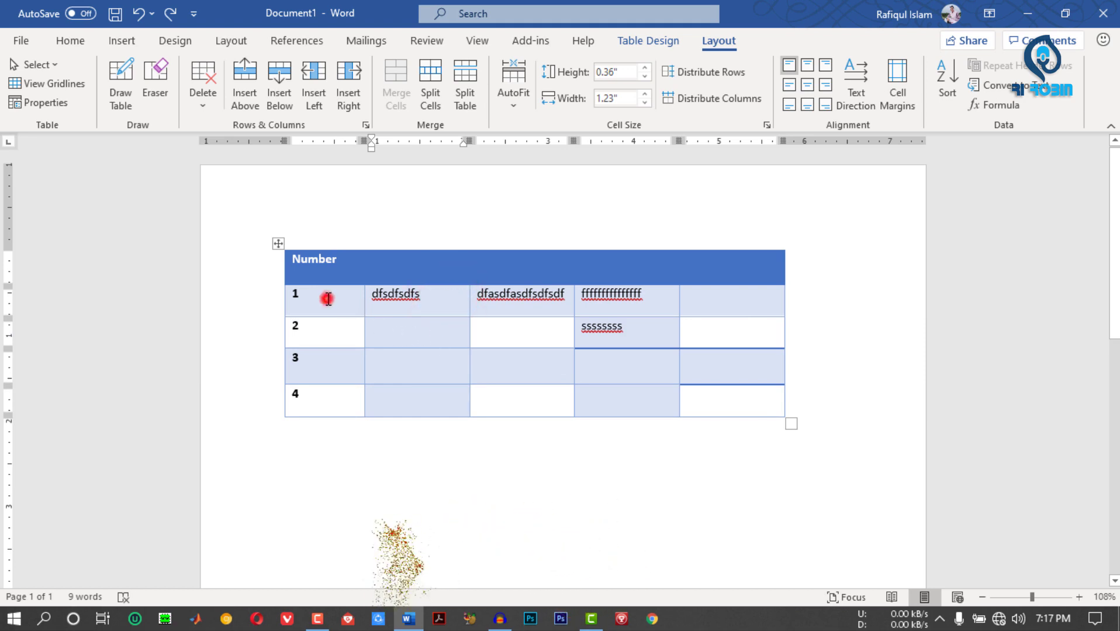
pyautogui.click(698, 466)
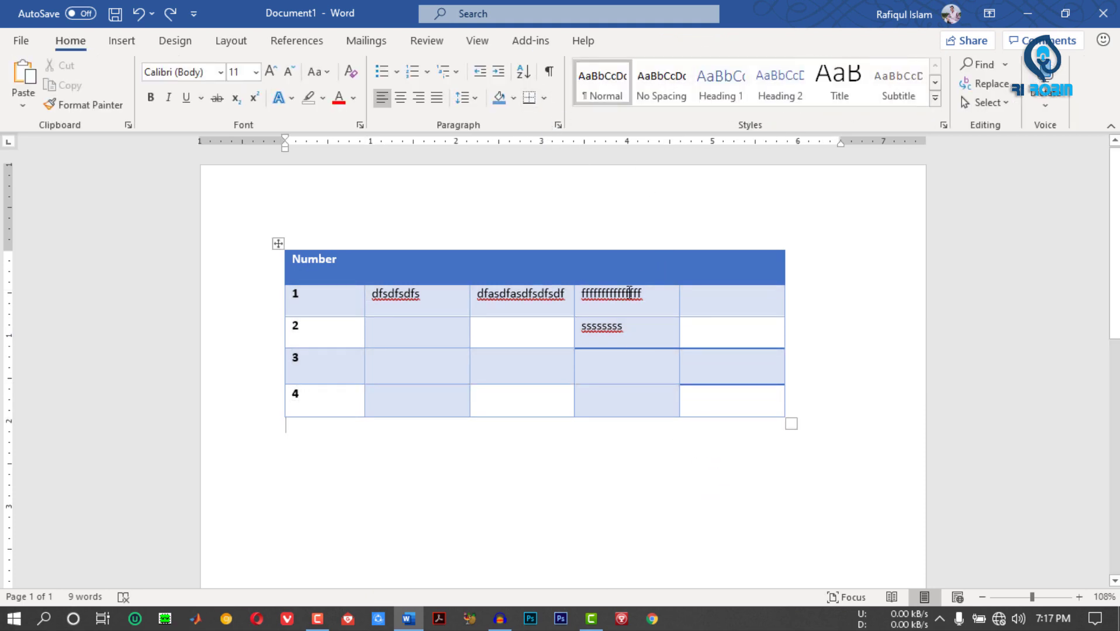
pyautogui.click(621, 305)
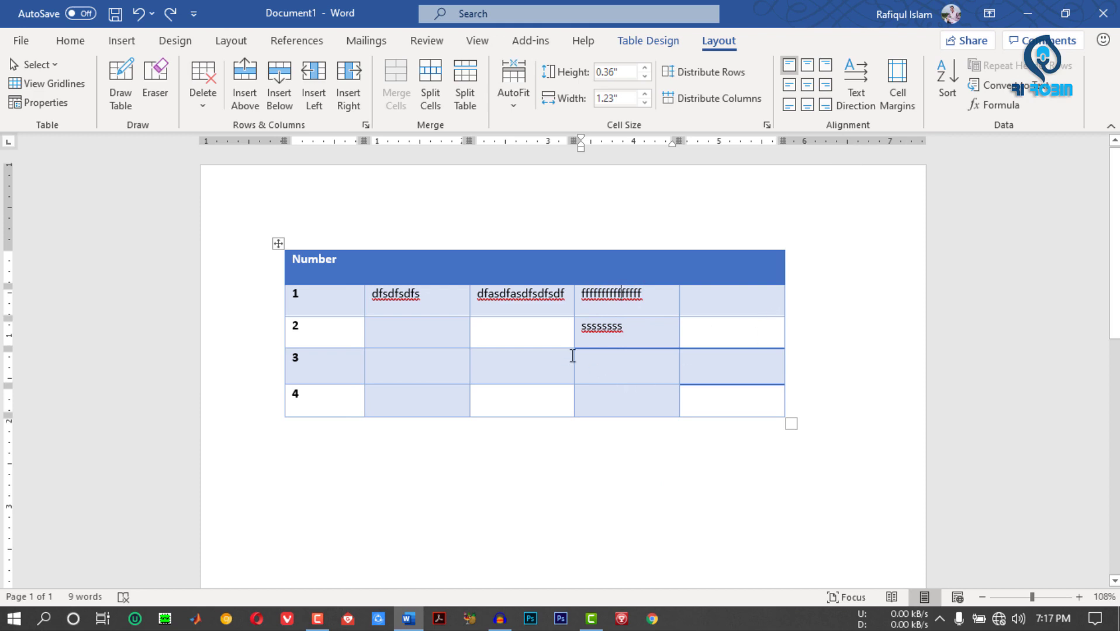
pyautogui.moveTo(435, 300); pyautogui.dragTo(264, 415)
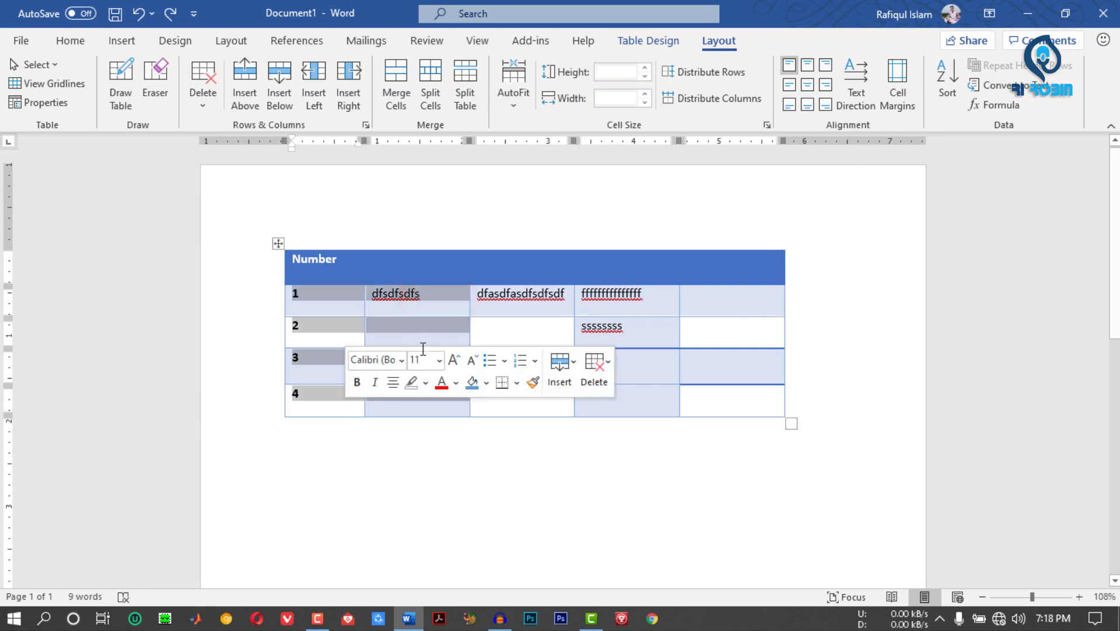
pyautogui.click(431, 301)
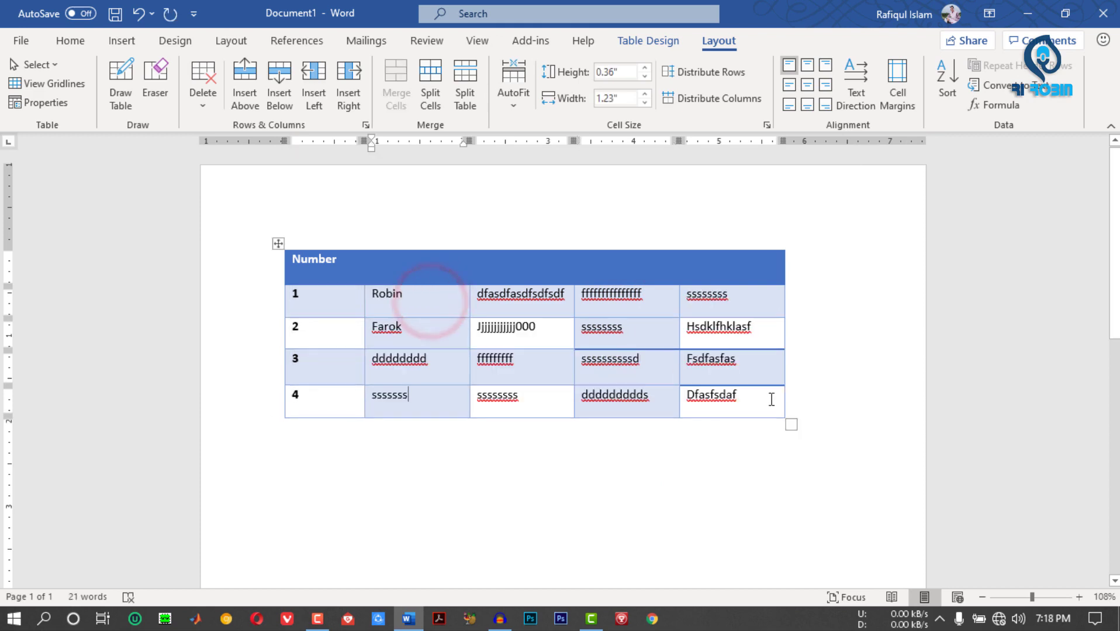
# - Select the whole table and apply Align Center to all its text
pyautogui.click(768, 396)
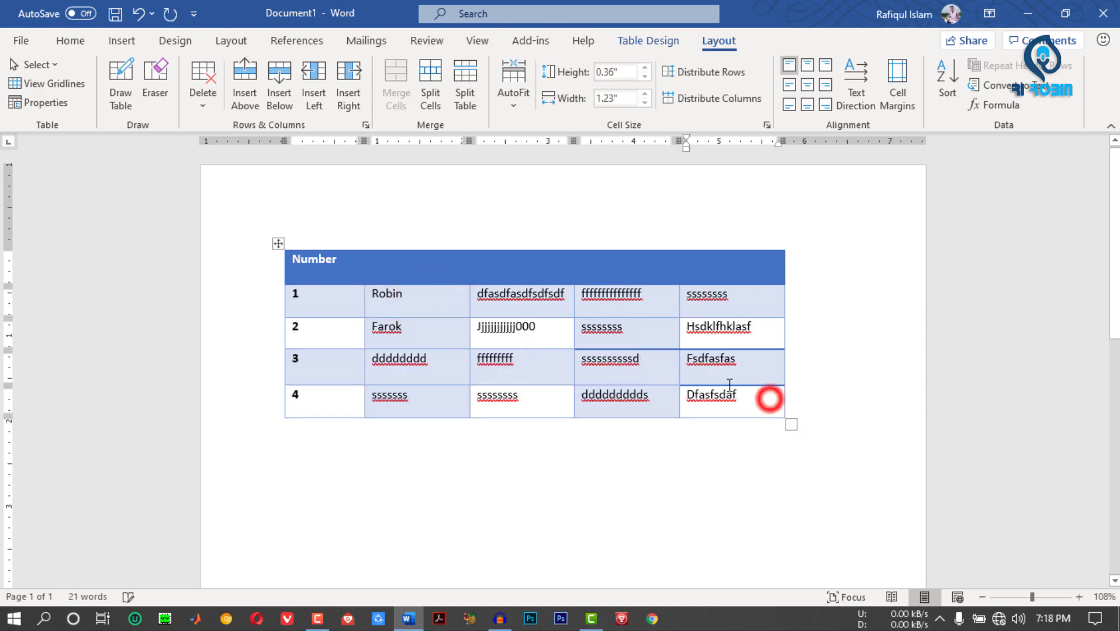
pyautogui.doubleClick(386, 294)
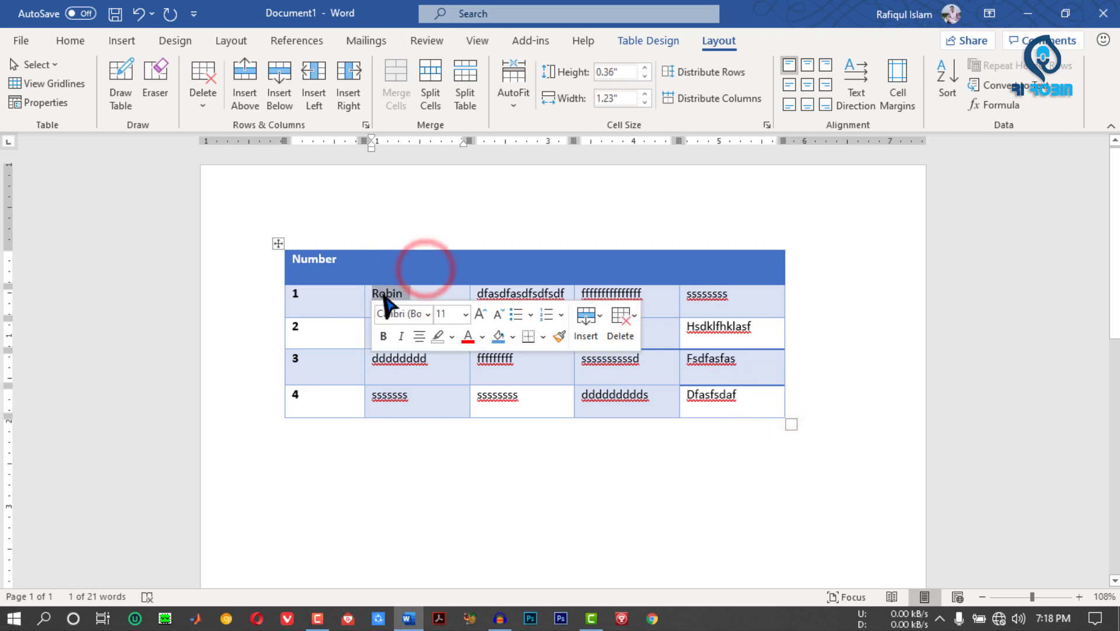
pyautogui.click(278, 243)
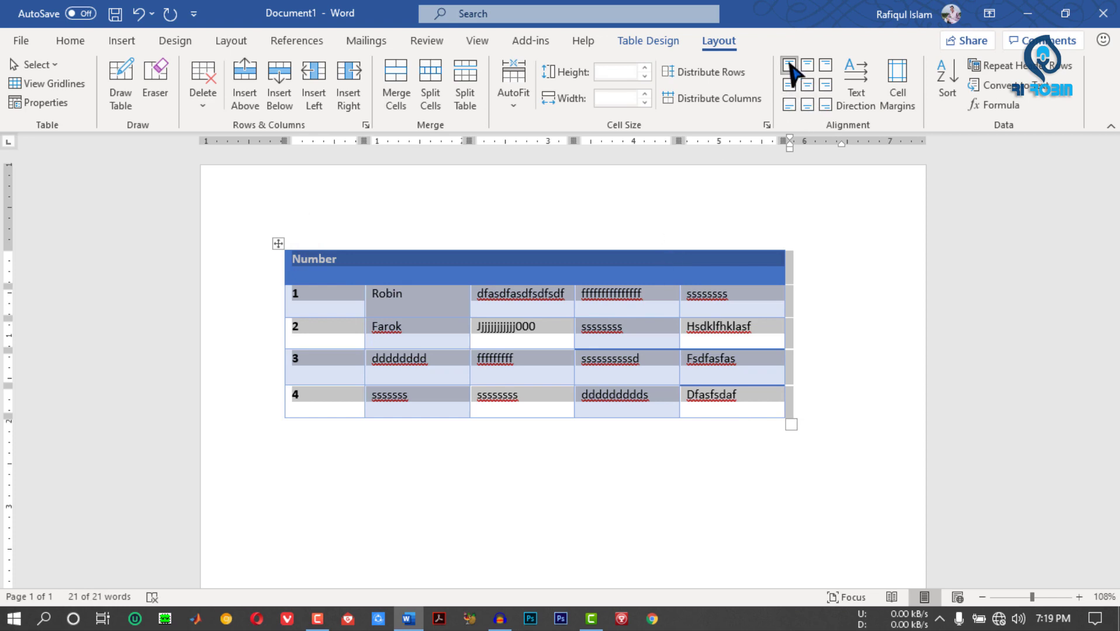
pyautogui.click(789, 65)
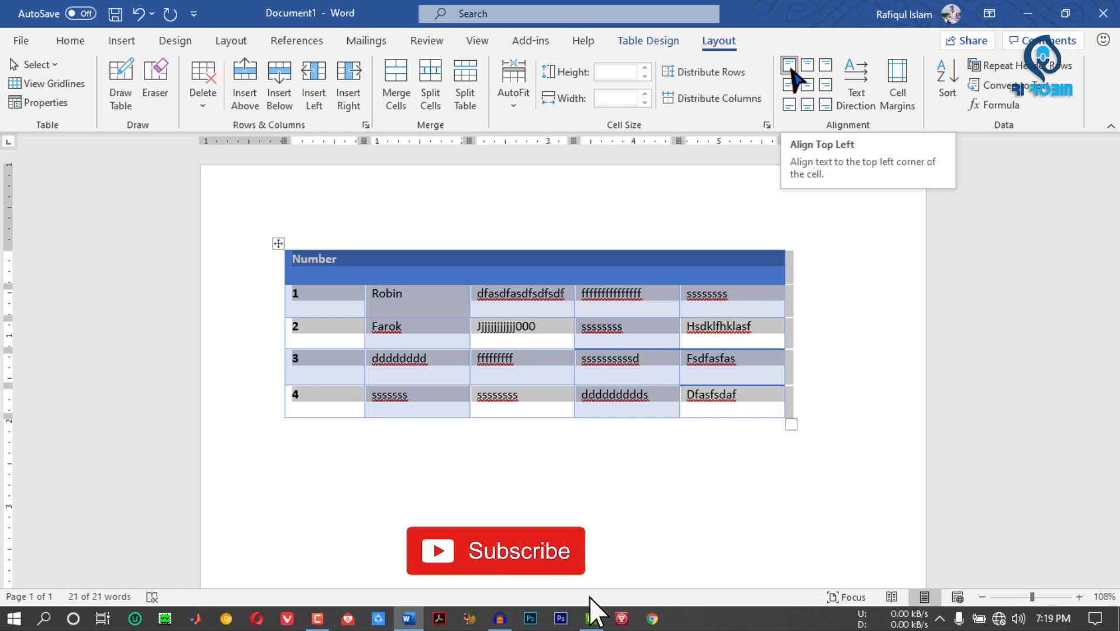
pyautogui.click(808, 65)
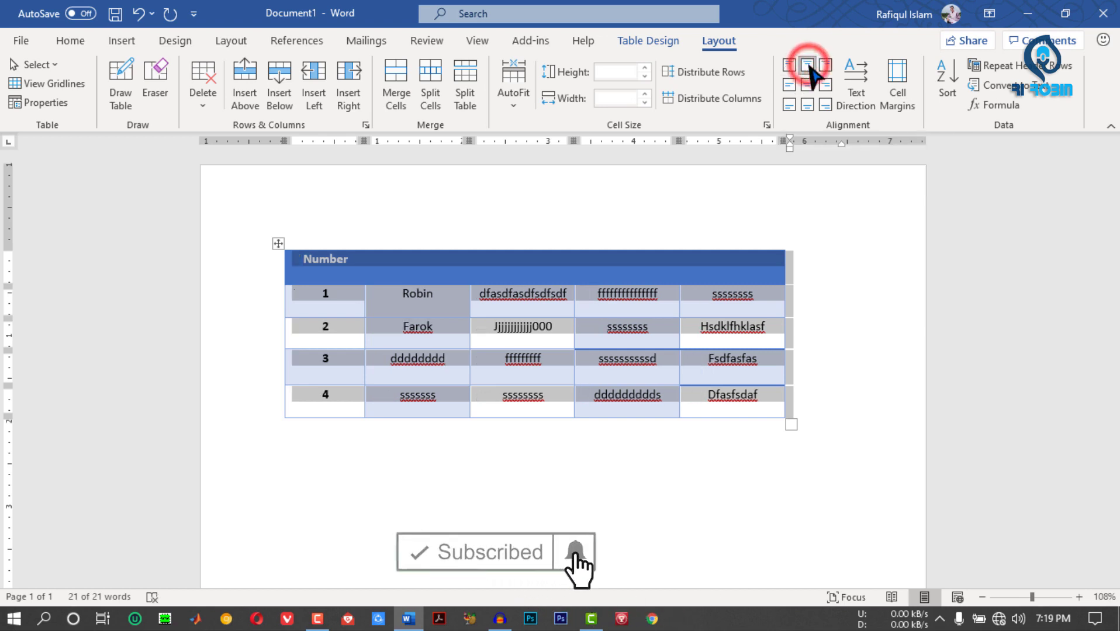
pyautogui.click(825, 66)
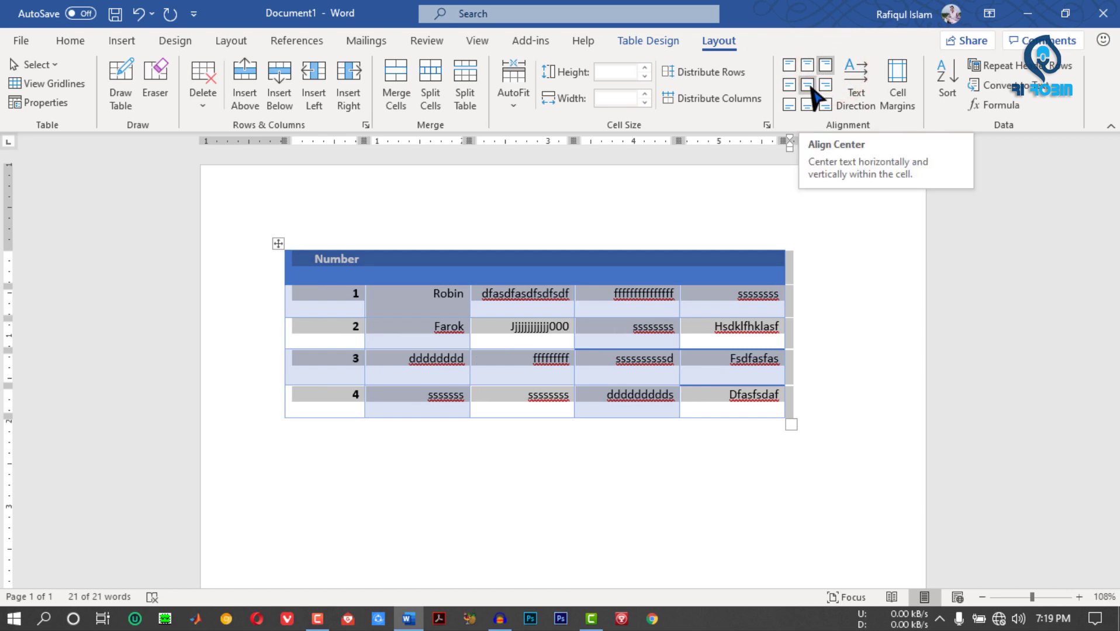
pyautogui.click(808, 86)
pyautogui.click(410, 293)
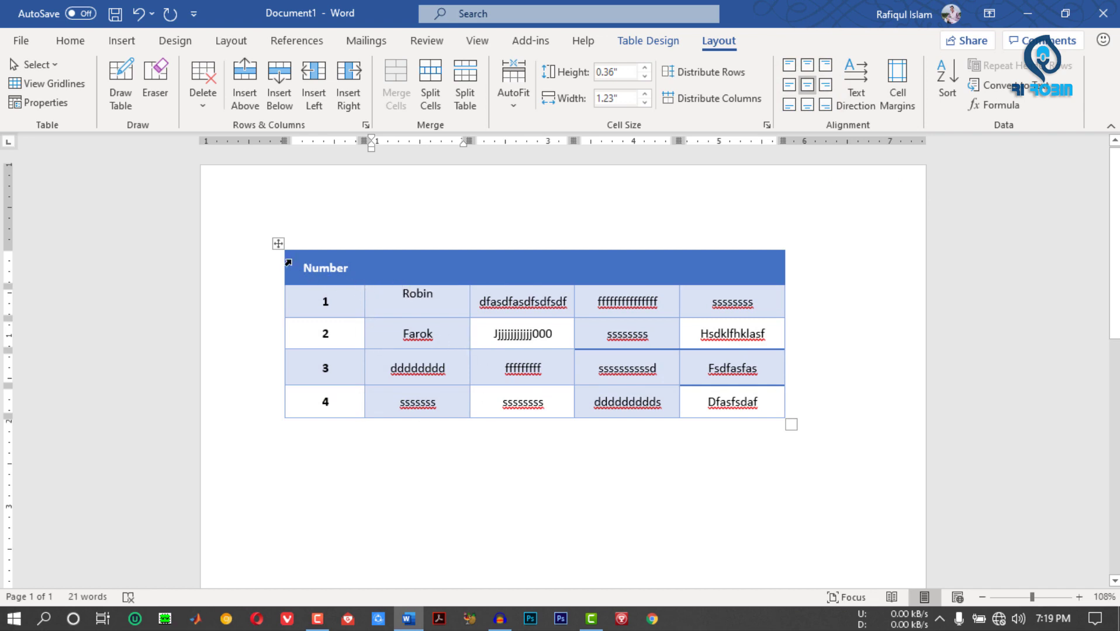
# - Delete the blank extra line in row 1's second cell
pyautogui.click(278, 243)
pyautogui.click(397, 314)
pyautogui.press('BackSpace')
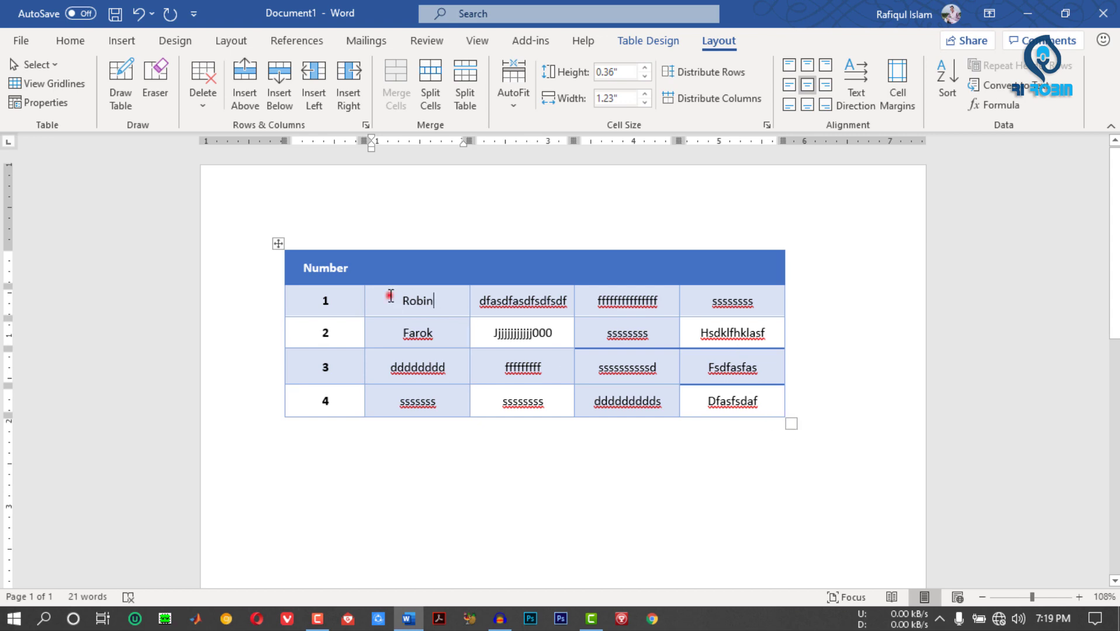
# - Cycle row 1's second-cell word through Text Direction back to horizontal, then resize row 1
pyautogui.moveTo(390, 297); pyautogui.dragTo(462, 304)
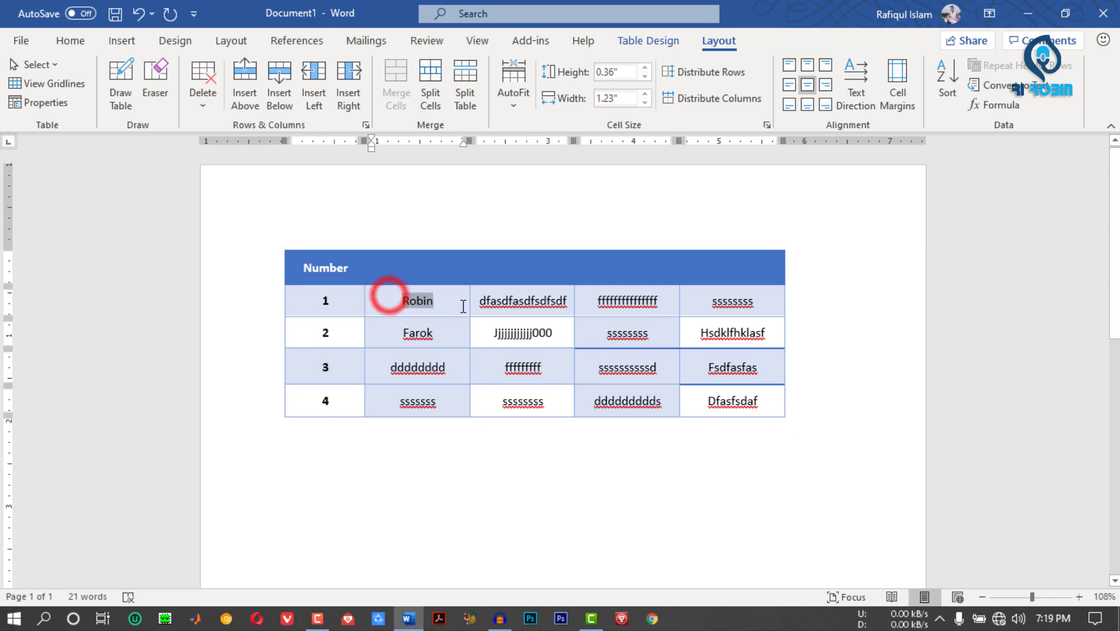
pyautogui.click(864, 75)
pyautogui.click(864, 76)
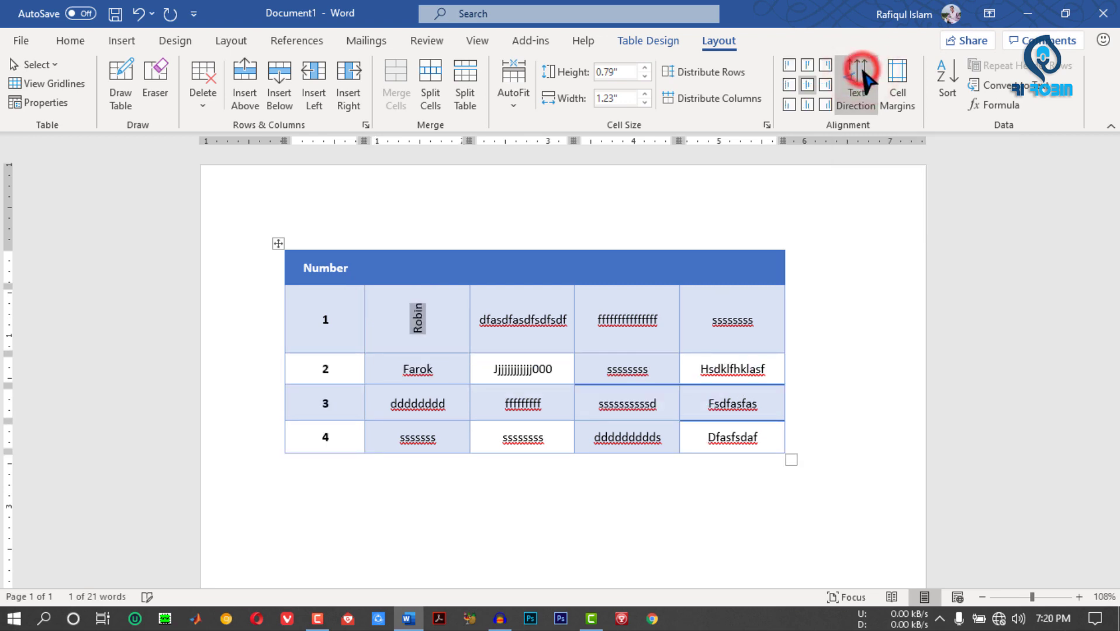
pyautogui.click(865, 77)
pyautogui.click(864, 76)
pyautogui.click(864, 76)
pyautogui.click(864, 76)
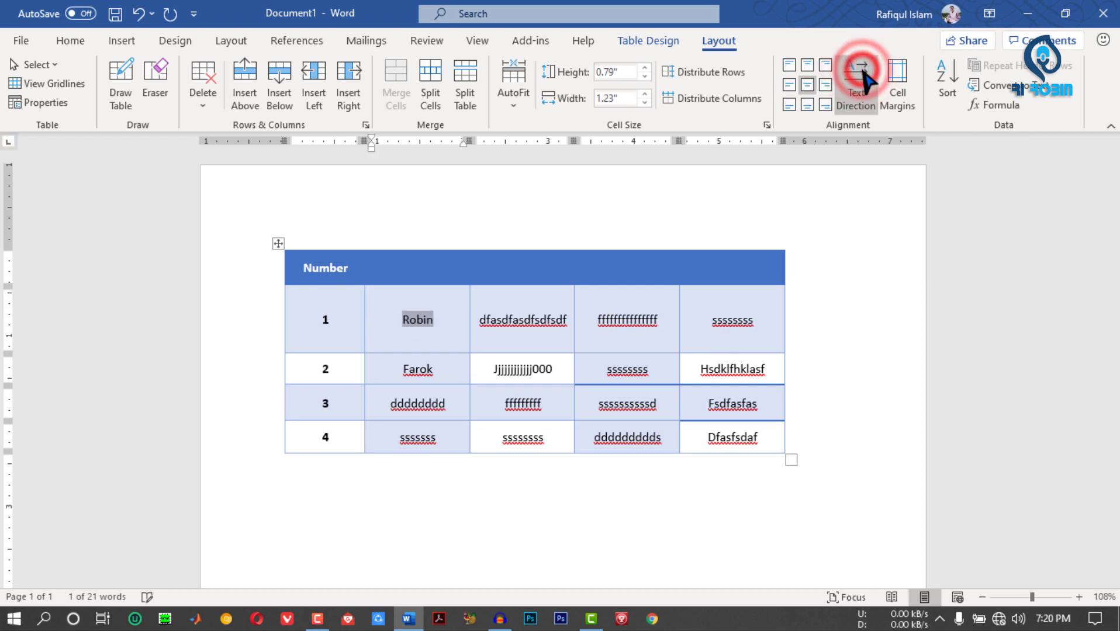
pyautogui.click(864, 76)
pyautogui.click(864, 75)
pyautogui.click(864, 74)
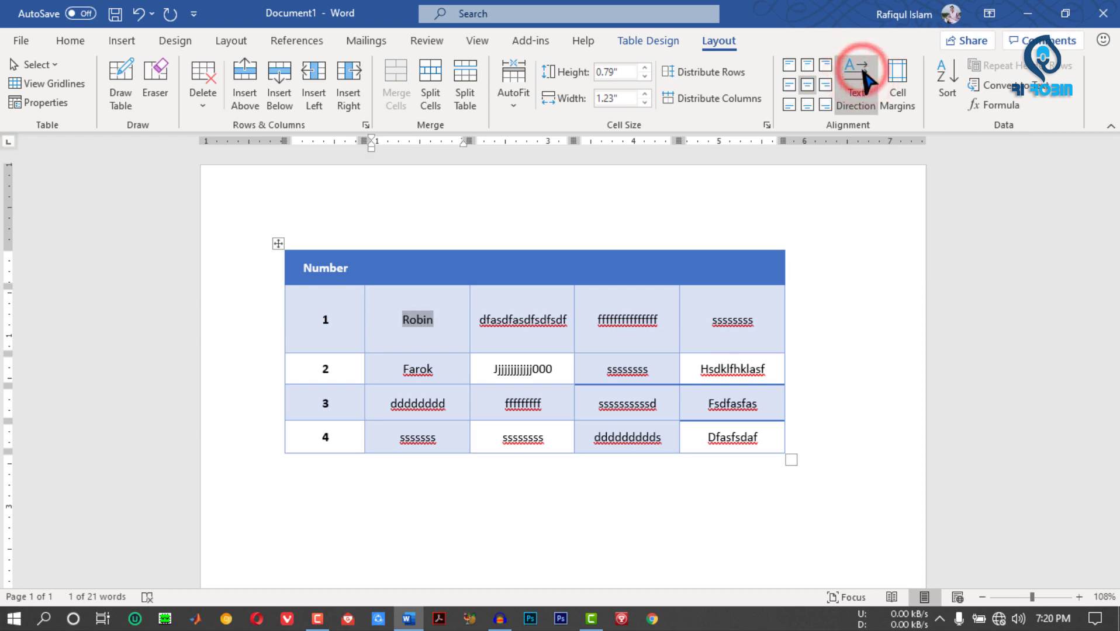
pyautogui.click(845, 265)
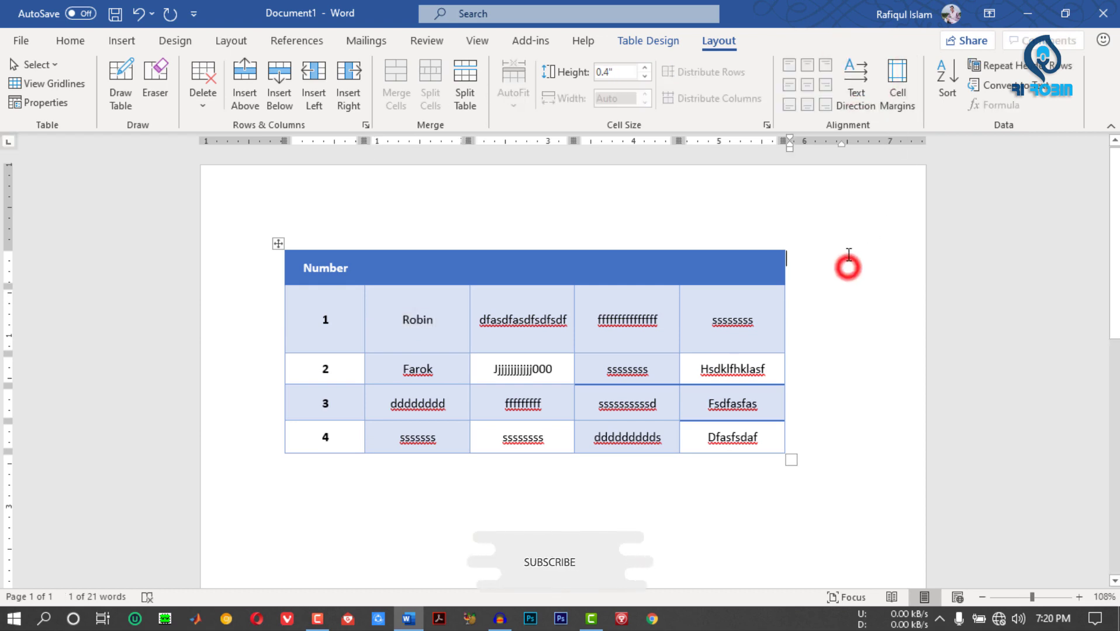
pyautogui.moveTo(309, 353); pyautogui.dragTo(311, 325)
# - Dismiss Convert to Text and Formula without changes, then select the table's body cells
pyautogui.click(994, 85)
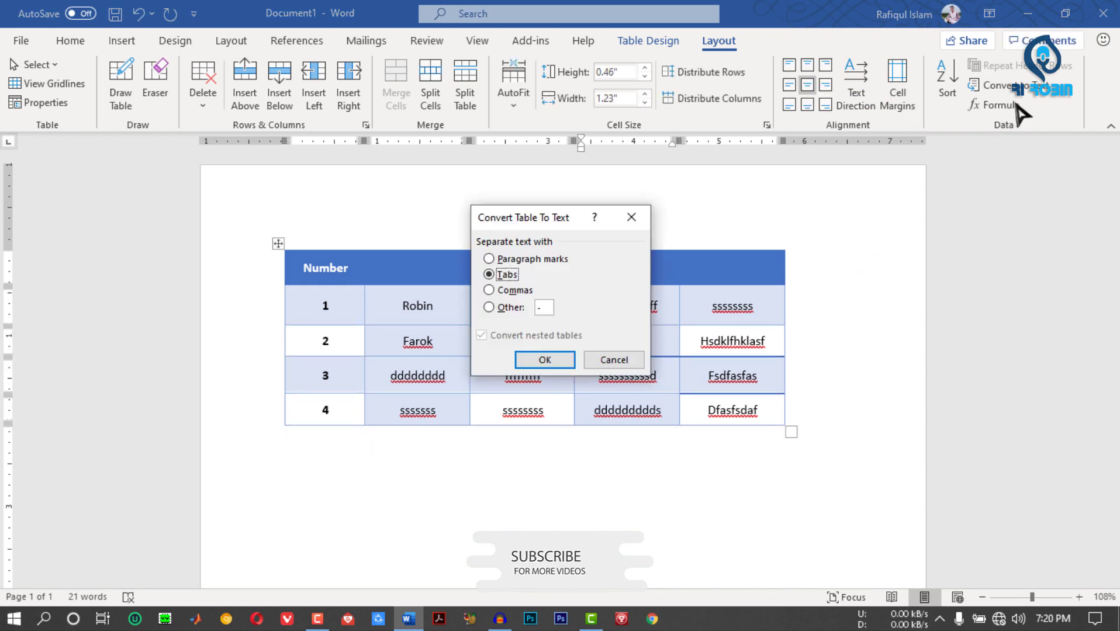
pyautogui.click(643, 217)
pyautogui.click(1014, 108)
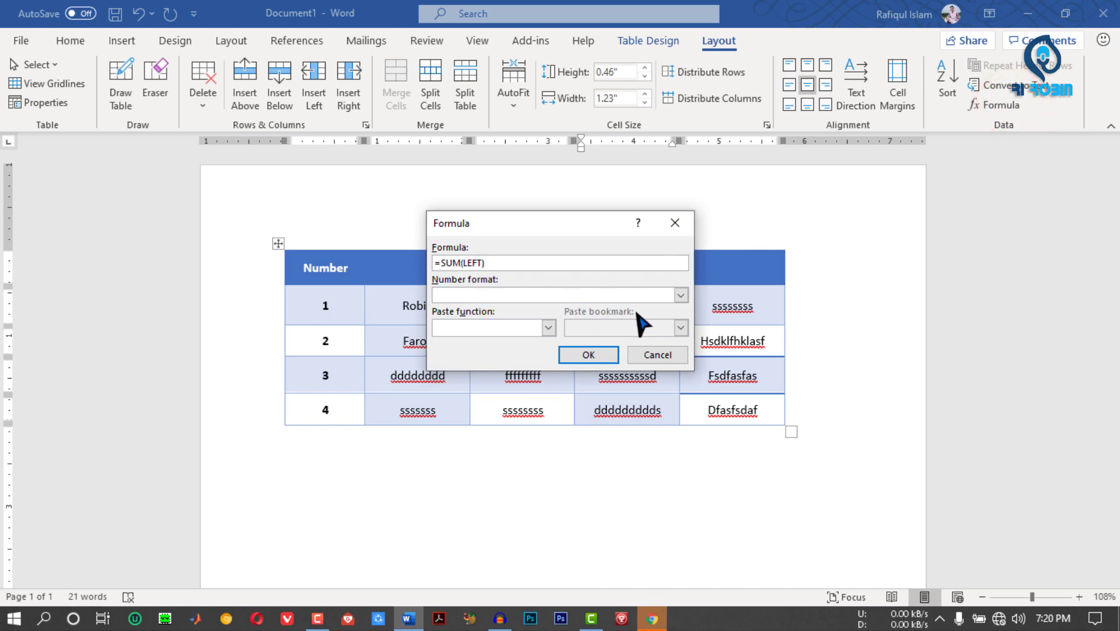
pyautogui.click(675, 358)
pyautogui.moveTo(769, 417)
pyautogui.mouseDown()
pyautogui.moveTo(387, 286)
pyautogui.moveTo(307, 287)
pyautogui.moveTo(347, 225)
pyautogui.mouseUp()
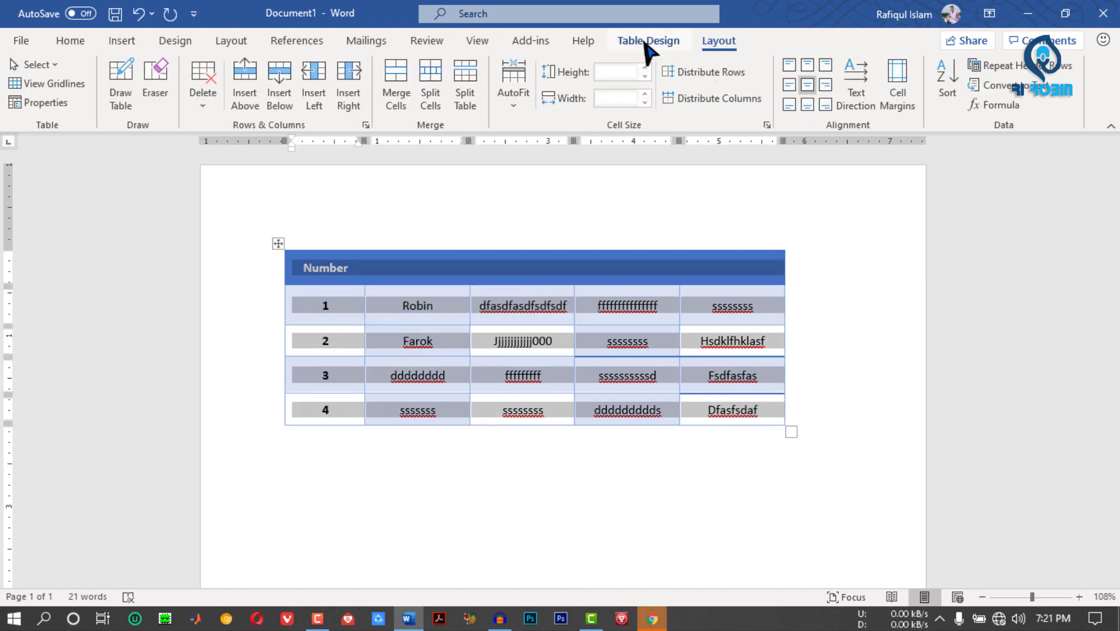
# - Widen the first column and narrow the others, wrapping row 1's long third-column entry
pyautogui.click(645, 41)
pyautogui.click(717, 42)
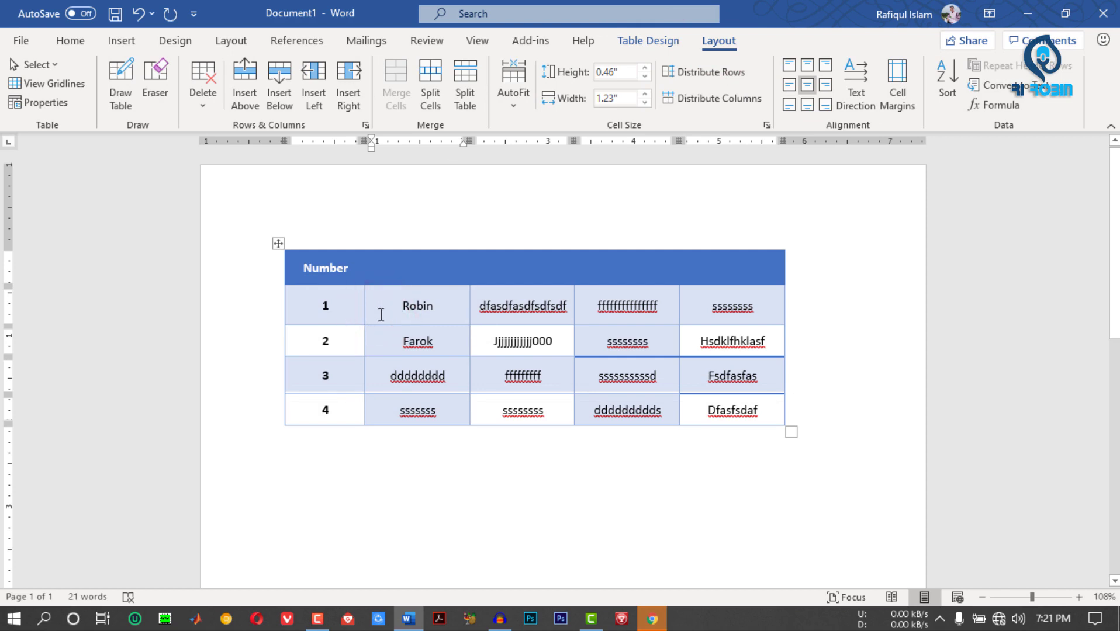
pyautogui.hotkey('ctrl', 'z')
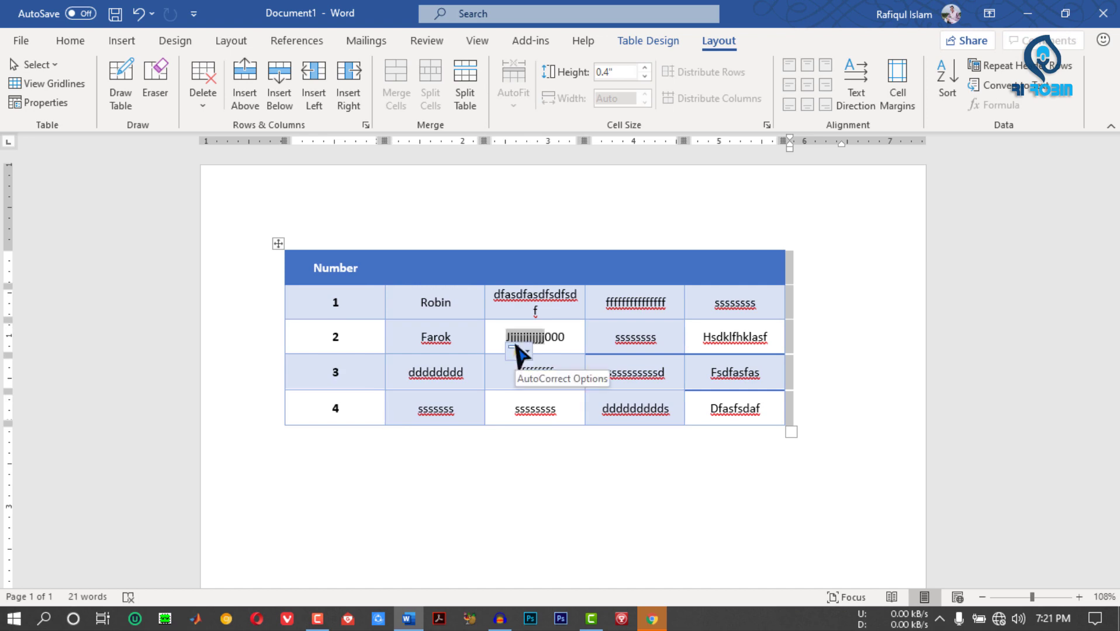
pyautogui.click(122, 43)
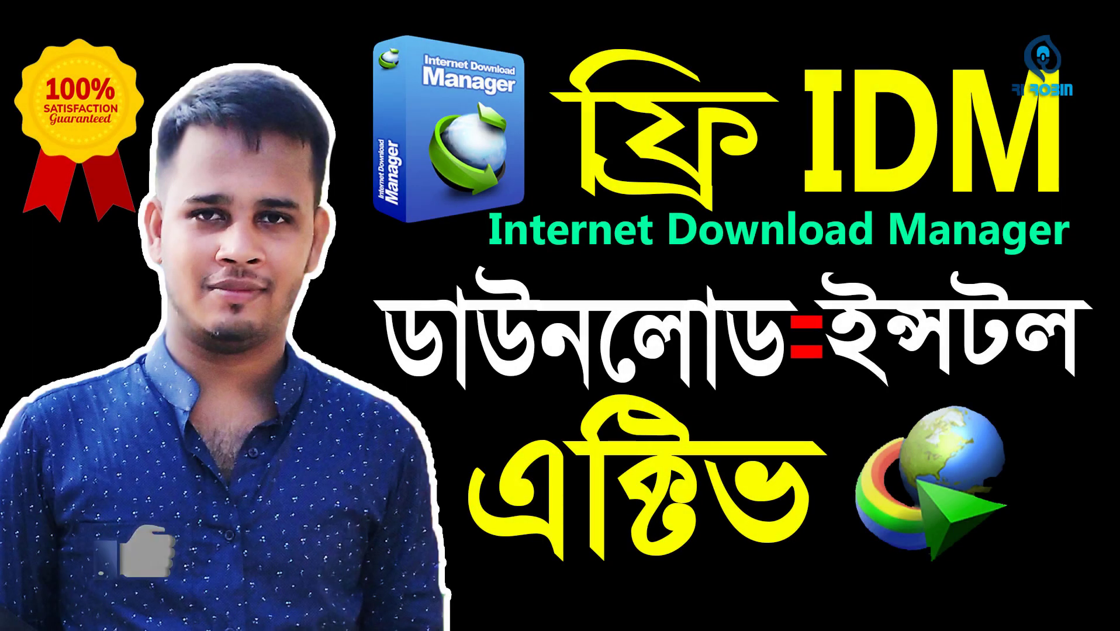